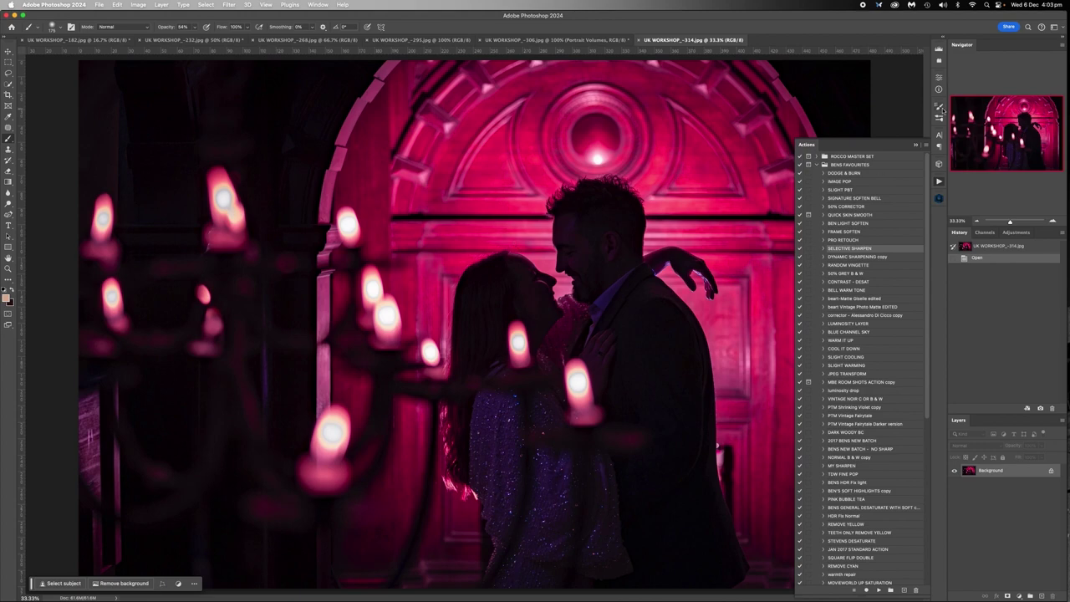
click(975, 220)
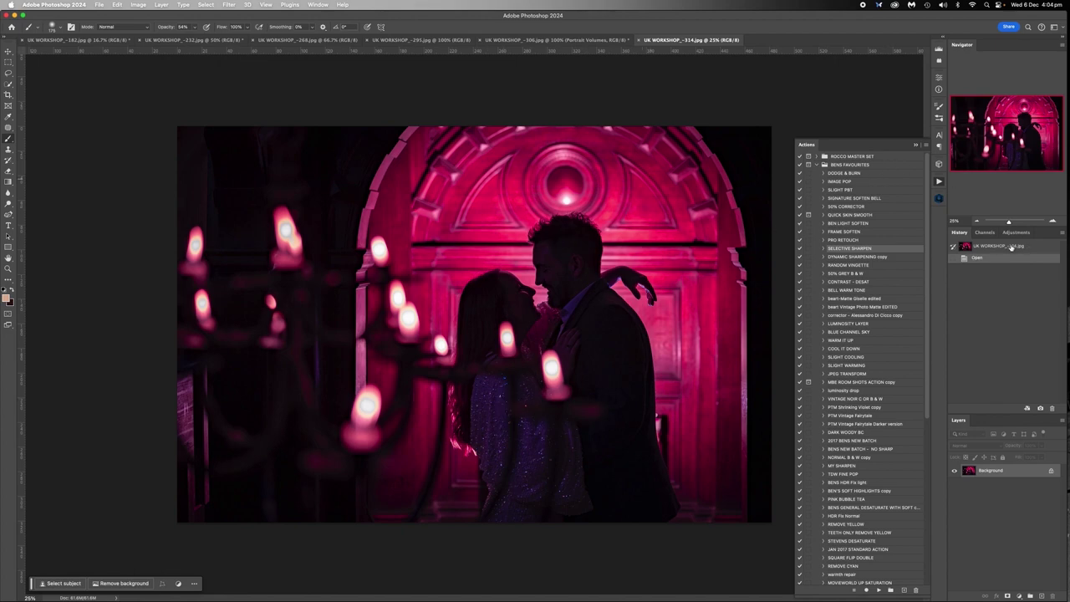
click(840, 181)
click(878, 590)
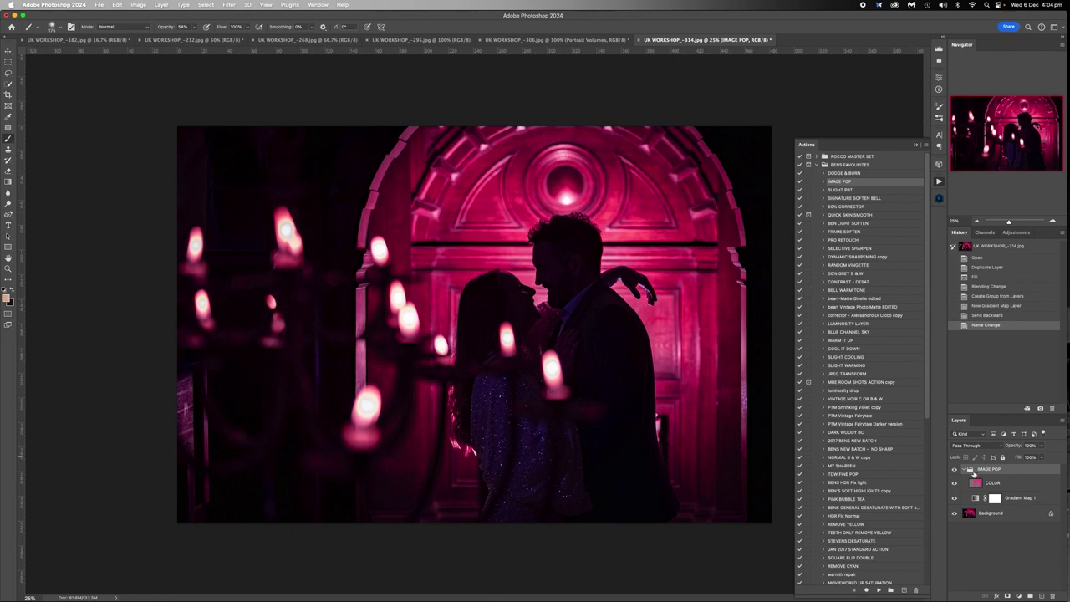
click(962, 470)
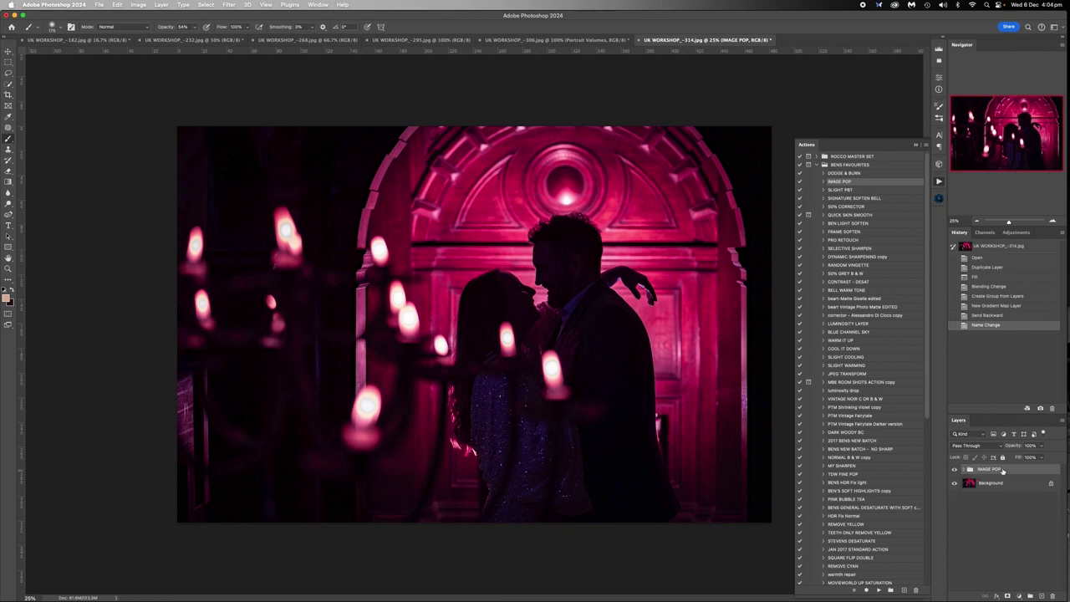
key(Delete)
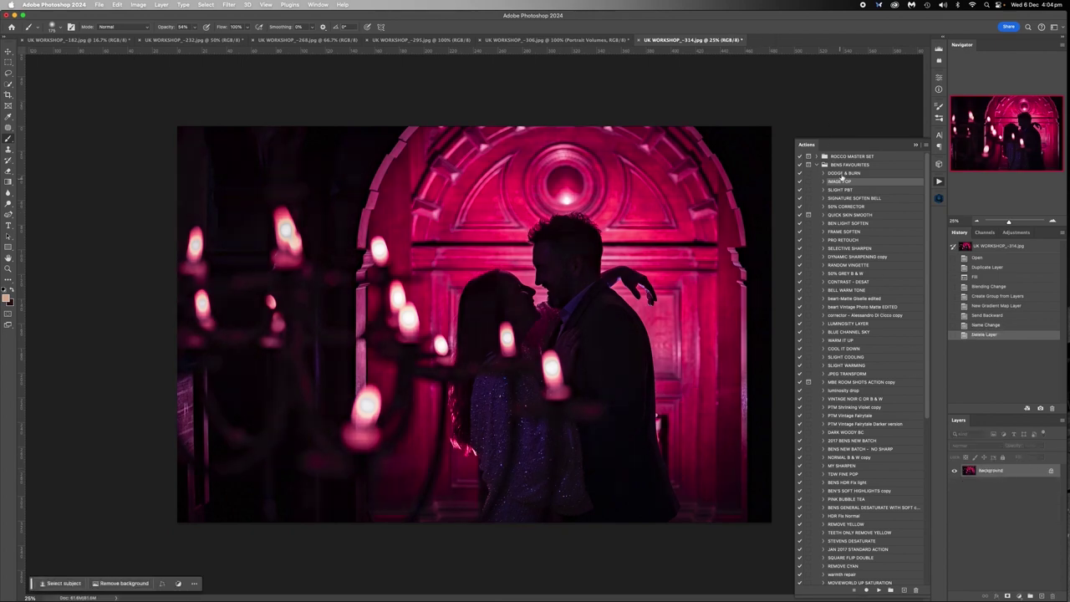
Step: Run the DODGE & BURN action and paint the BURN layer mask at 100% brush opacity along the photo's dark left edge
click(843, 174)
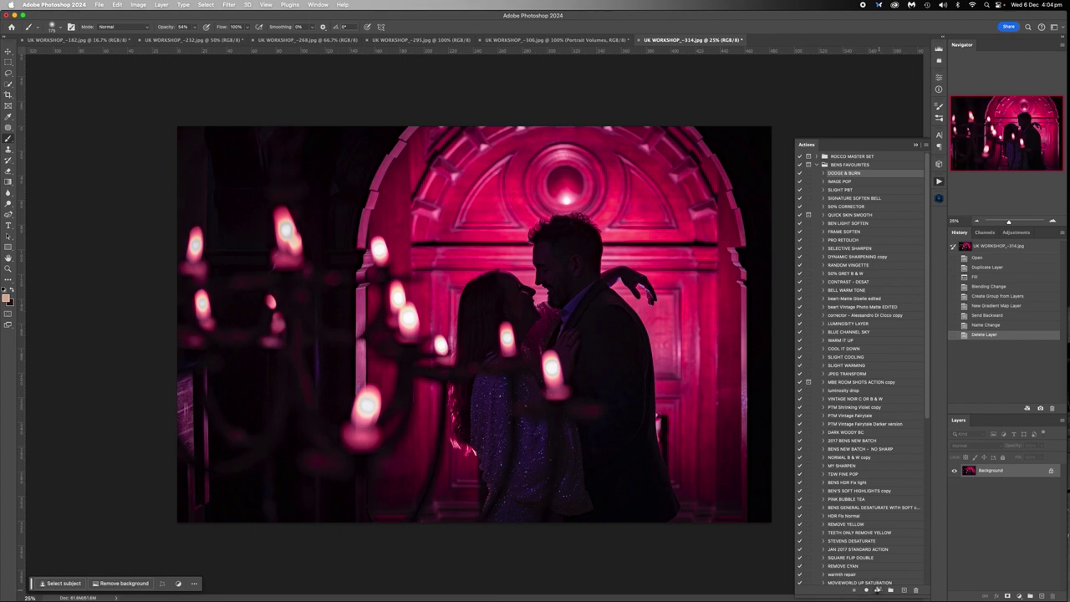
click(878, 590)
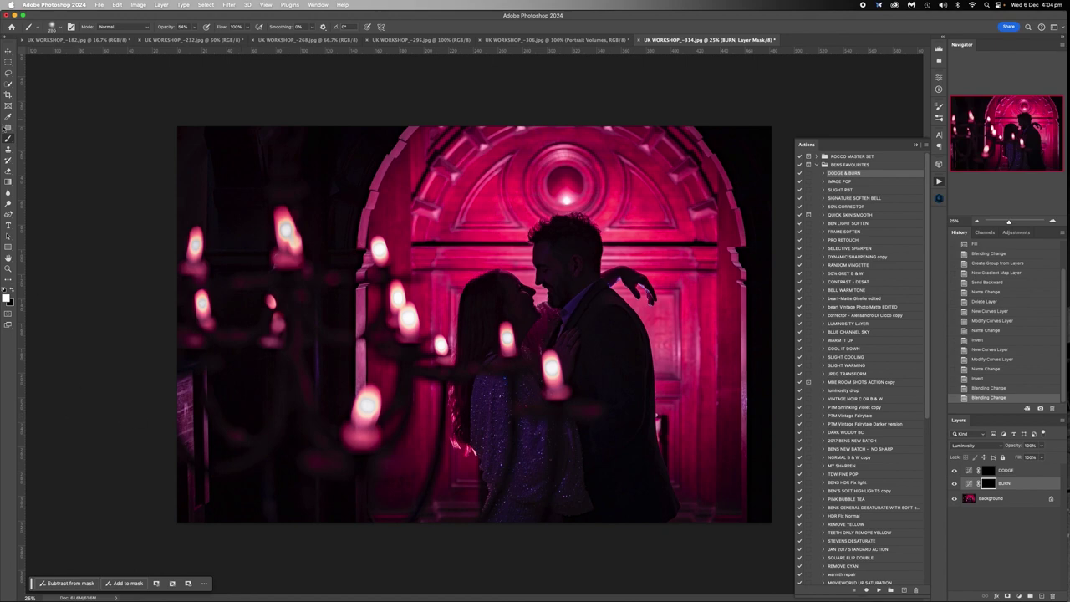
click(195, 27)
drag(196, 40, 221, 38)
mouse_move(173, 428)
mouse_down()
mouse_move(187, 387)
mouse_move(191, 433)
mouse_move(212, 414)
mouse_up()
drag(213, 414, 153, 559)
mouse_move(176, 366)
mouse_down()
mouse_move(168, 430)
mouse_move(143, 281)
mouse_move(194, 141)
mouse_move(233, 162)
mouse_up()
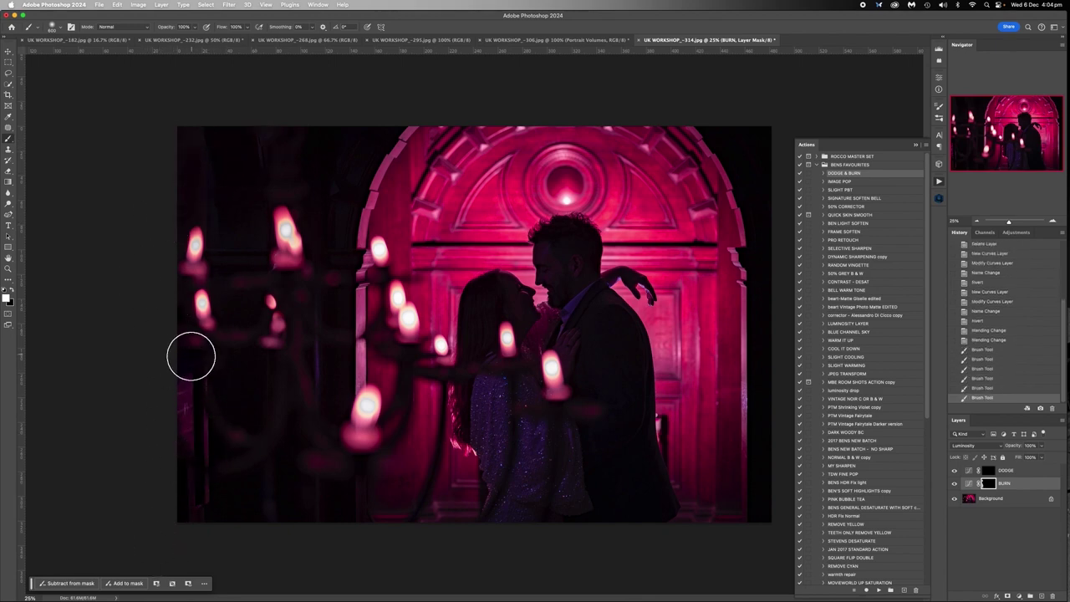
drag(172, 400, 182, 443)
drag(183, 443, 225, 515)
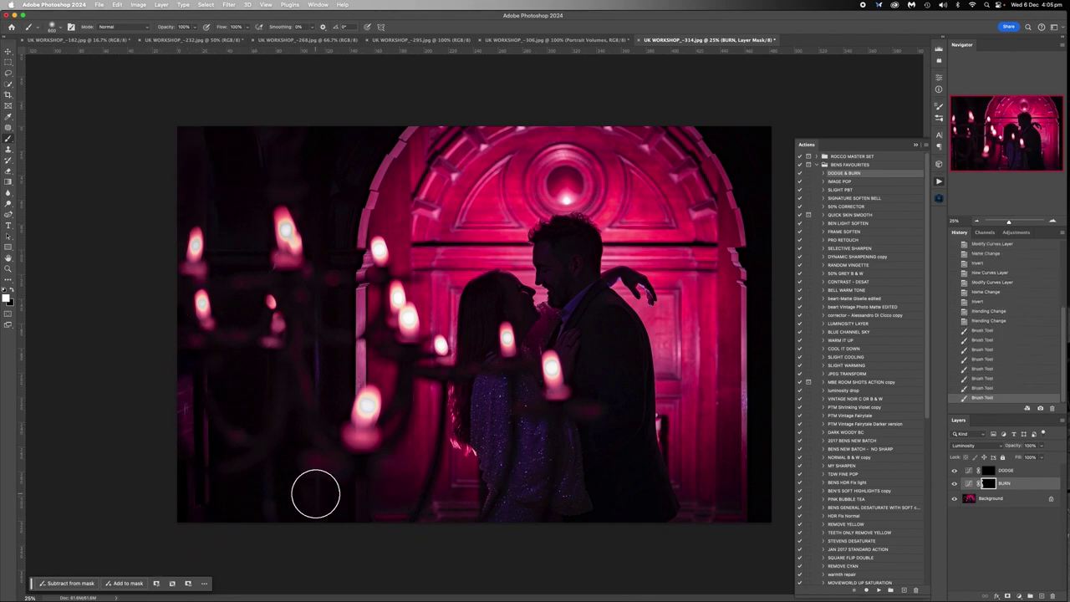
Step: With a larger brush at 52% opacity, burn the photo's lower area, right side and upper corners, undoing the final stroke
key(bracketright)
key(bracketright)
click(195, 28)
drag(365, 466, 633, 554)
mouse_move(423, 495)
mouse_down()
mouse_move(729, 443)
mouse_move(761, 453)
mouse_up()
drag(649, 514, 396, 577)
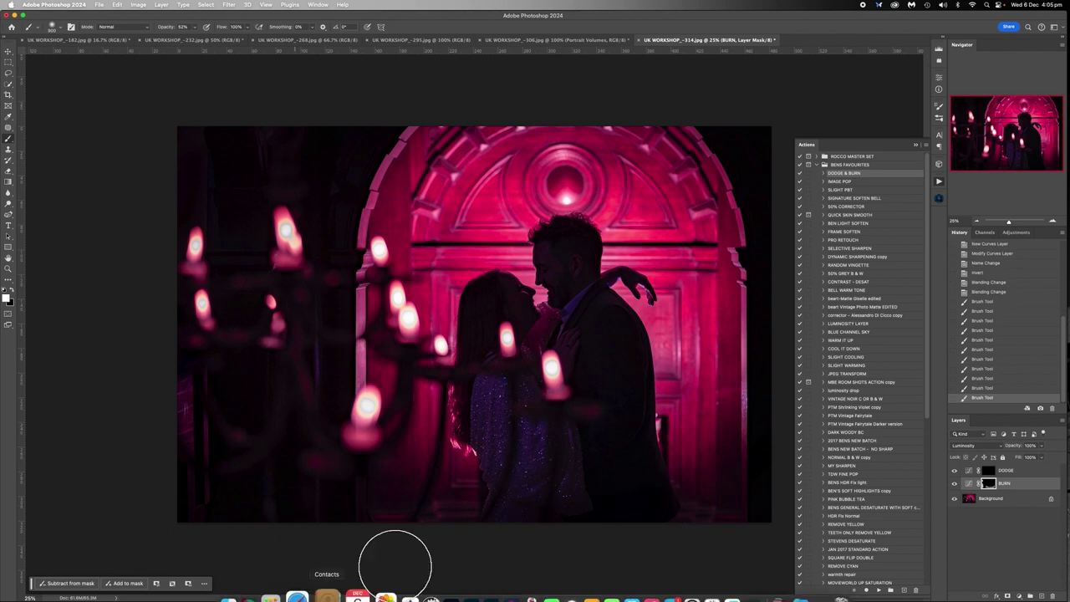
drag(754, 192, 725, 159)
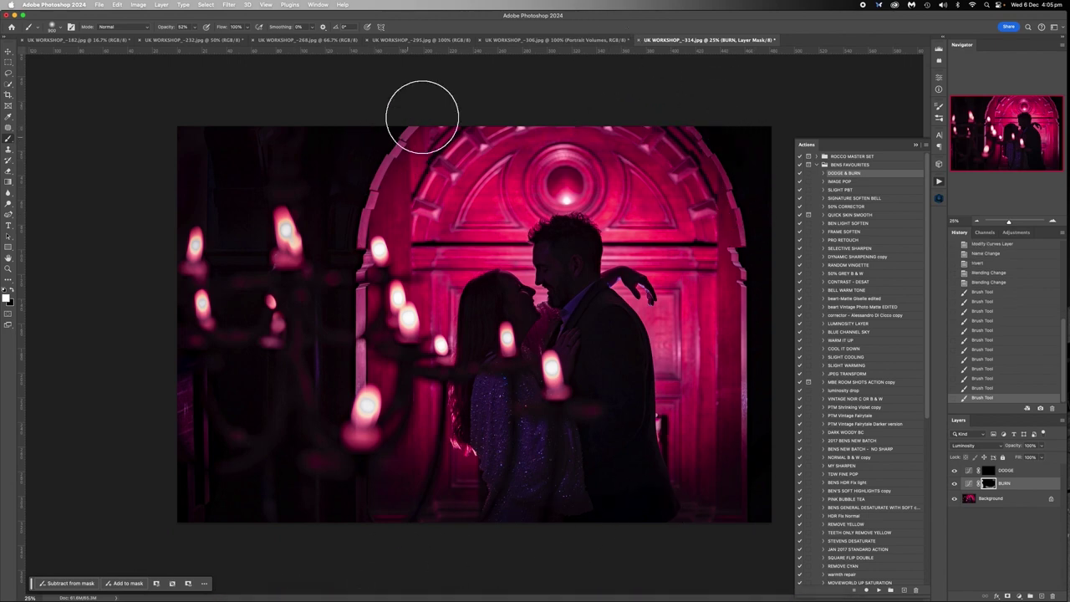
drag(422, 115, 168, 256)
drag(548, 207, 563, 180)
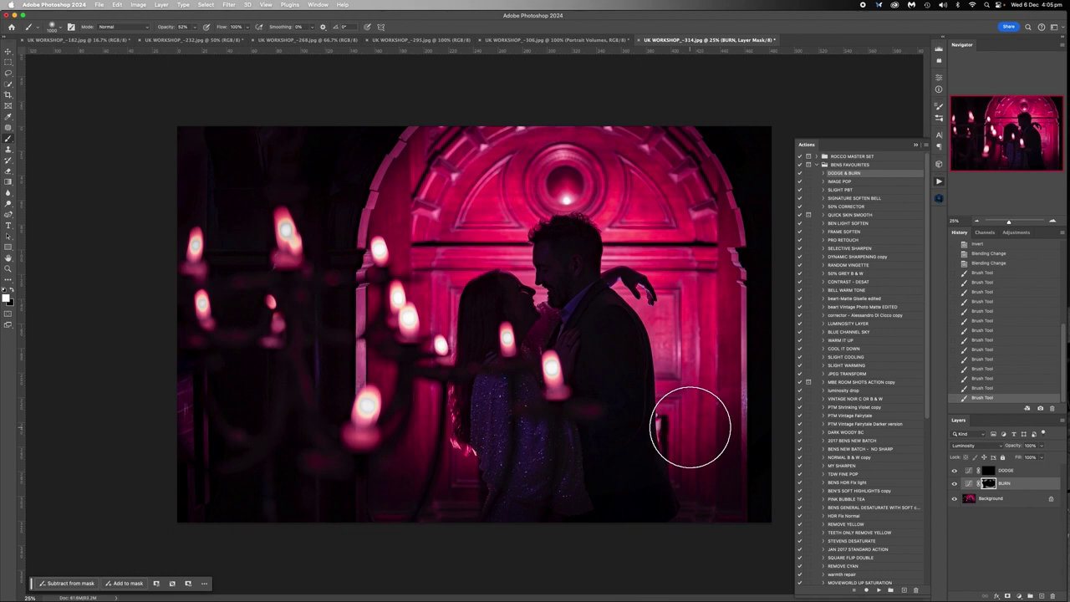
key(super+z)
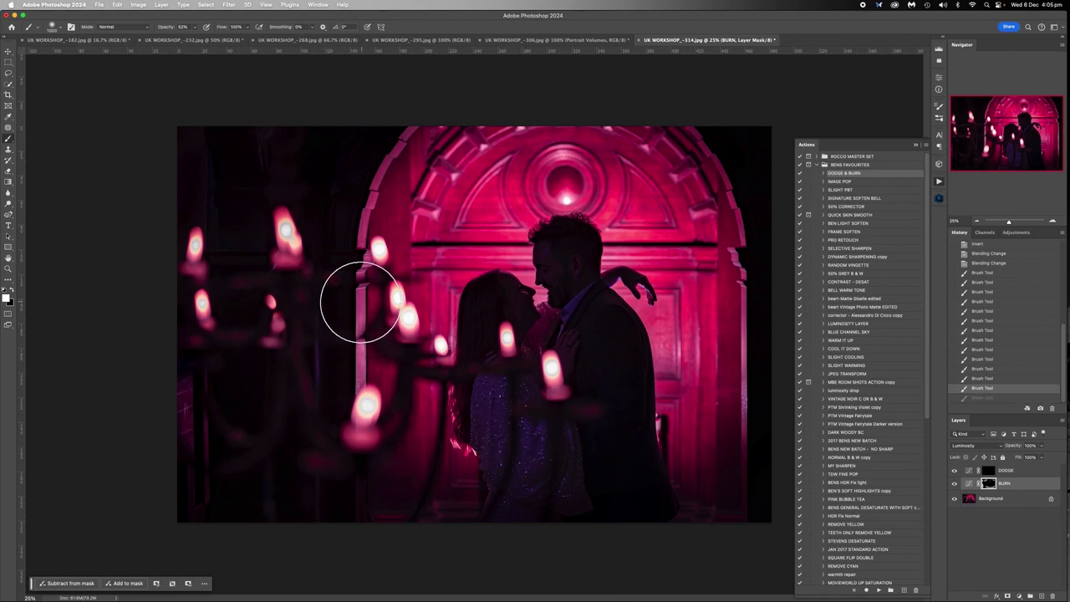
Step: Shrink the brush and burn the bright outer edges on both sides of the arch on the BURN mask
key(bracketleft)
key(bracketleft)
key(bracketleft)
key(bracketleft)
key(bracketleft)
key(bracketleft)
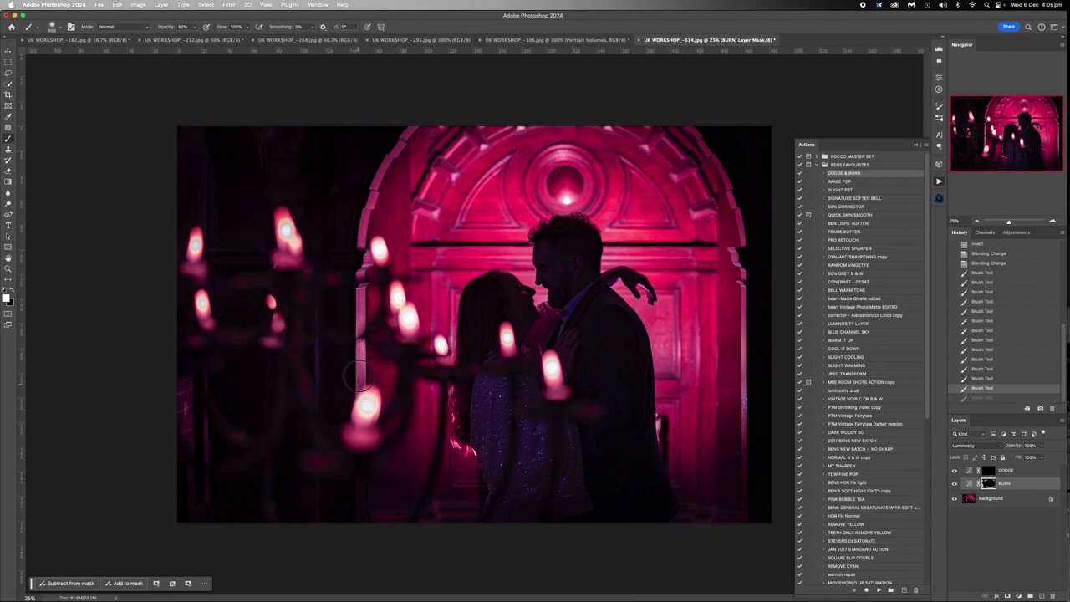
mouse_move(358, 368)
mouse_down()
mouse_move(356, 214)
mouse_move(379, 138)
mouse_up()
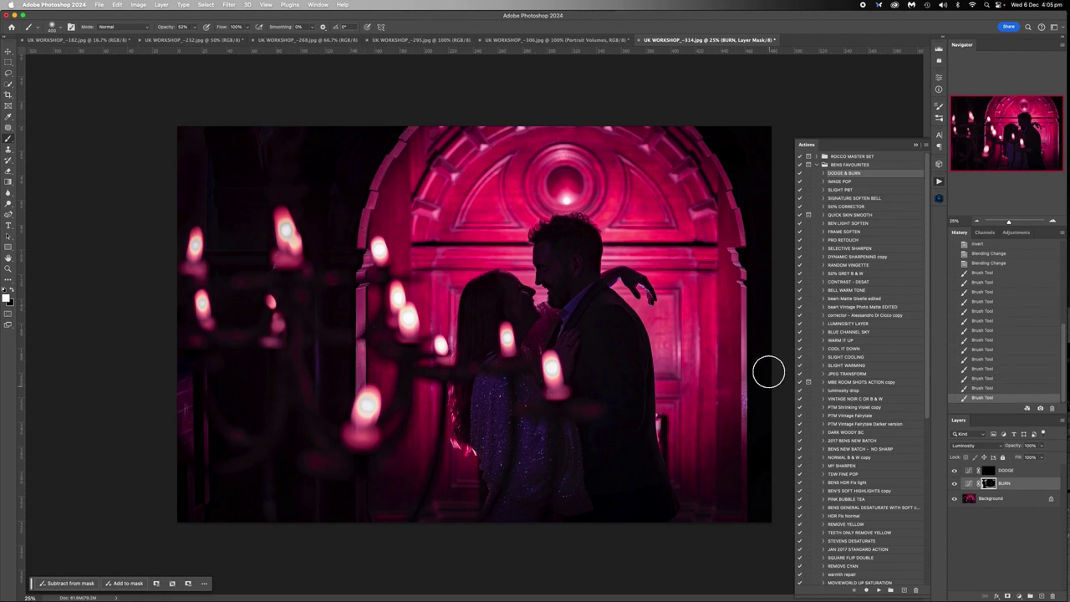
mouse_move(745, 425)
mouse_down()
mouse_move(744, 260)
mouse_move(755, 232)
mouse_up()
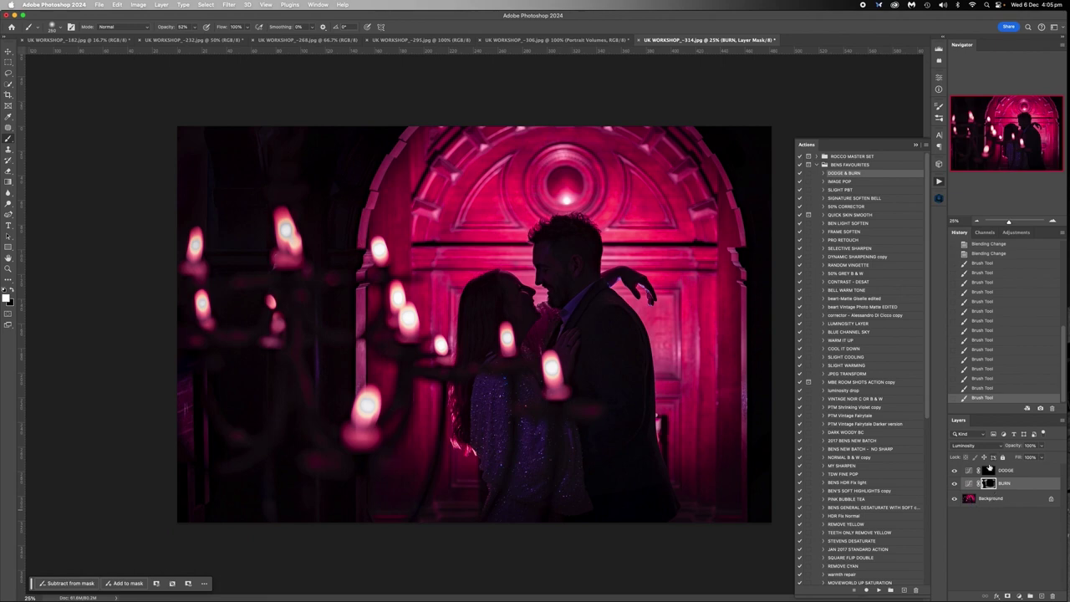
Step: Paint the DODGE layer mask to brighten the woman's sequinned dress and the man's face and collar, adjusting the brush size
click(989, 471)
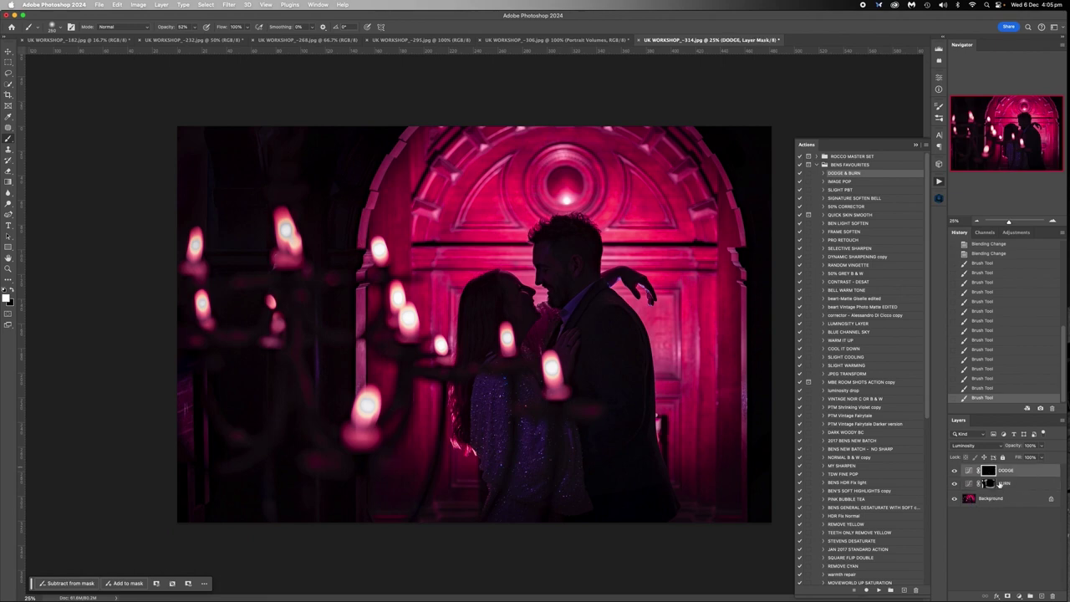
key(bracketright)
key(bracketright)
key(bracketright)
key(bracketright)
drag(535, 394, 565, 509)
key(bracketleft)
key(bracketleft)
mouse_move(547, 258)
mouse_down()
mouse_move(592, 267)
mouse_move(521, 303)
mouse_move(494, 335)
mouse_move(593, 287)
mouse_up()
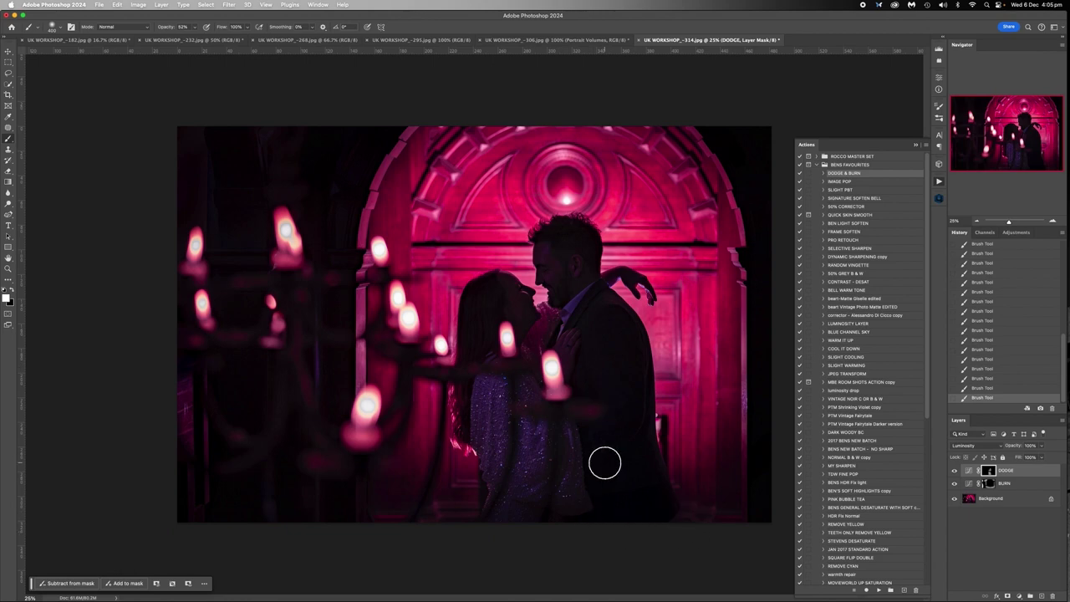
Step: Flatten the dodge and burn layers into the Background layer
click(999, 504)
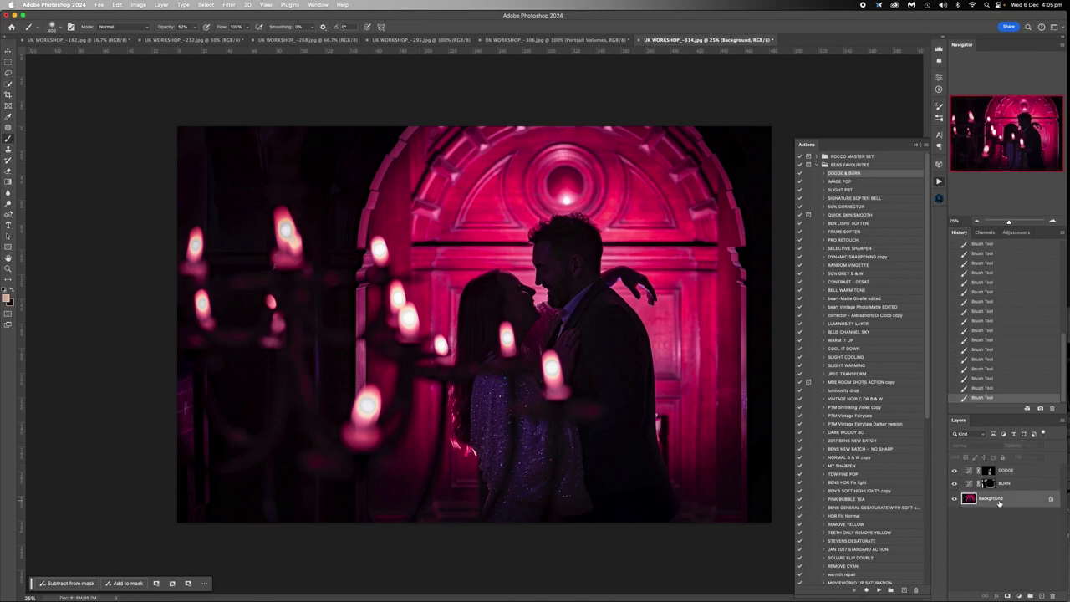
right_click(999, 500)
click(923, 571)
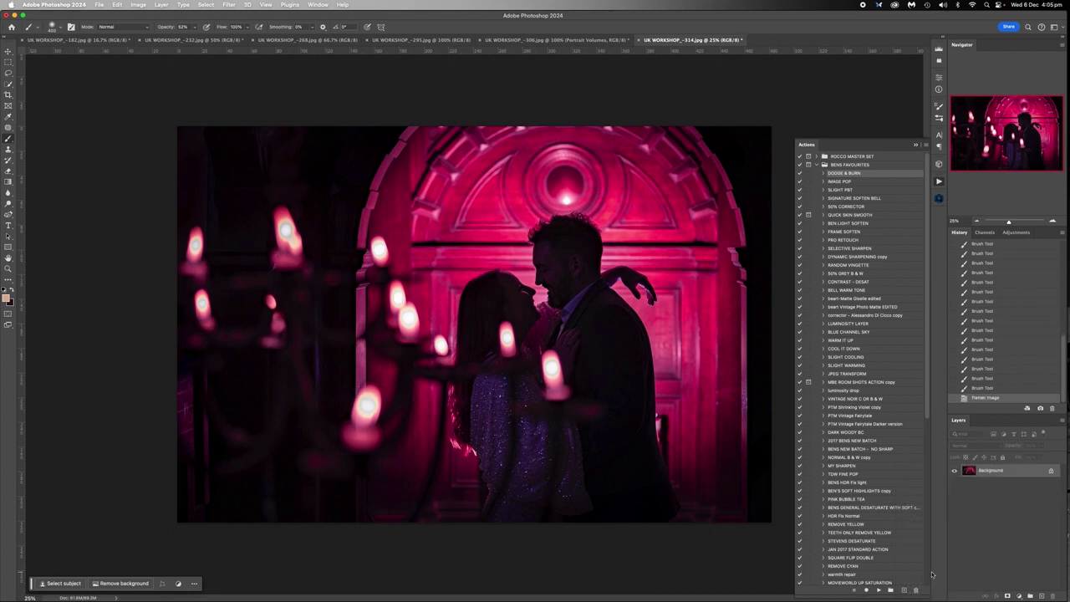
Step: Examine the couple's faces, hair and hands at 100% zoom, then return to the whole photo at 25%
click(1051, 220)
click(1052, 220)
click(1052, 220)
click(1052, 220)
scroll(657, 281, right, 5)
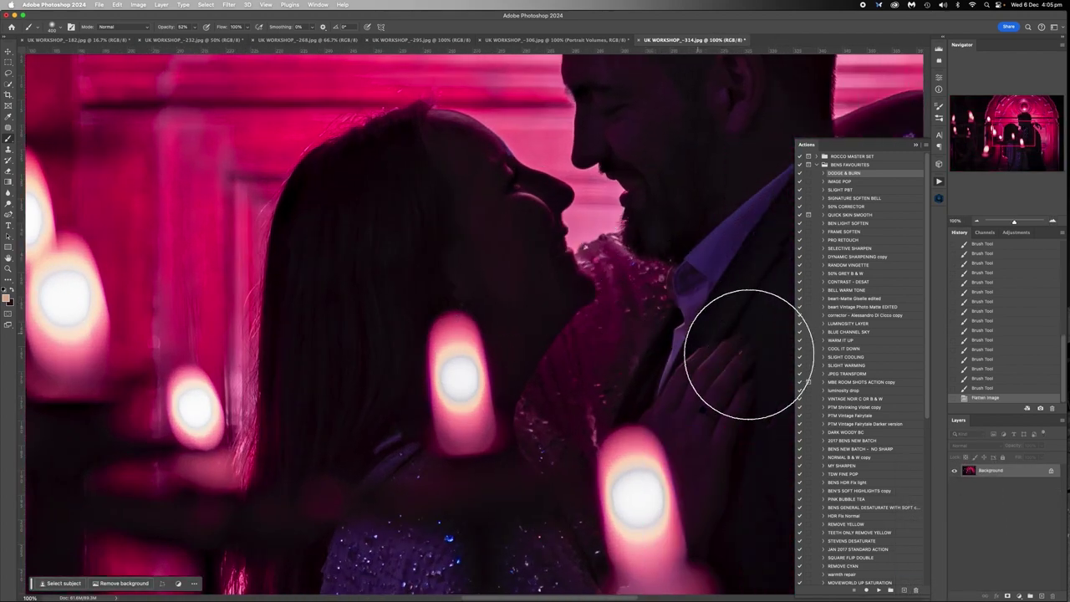
scroll(752, 346, up, 4)
scroll(653, 341, up, 3)
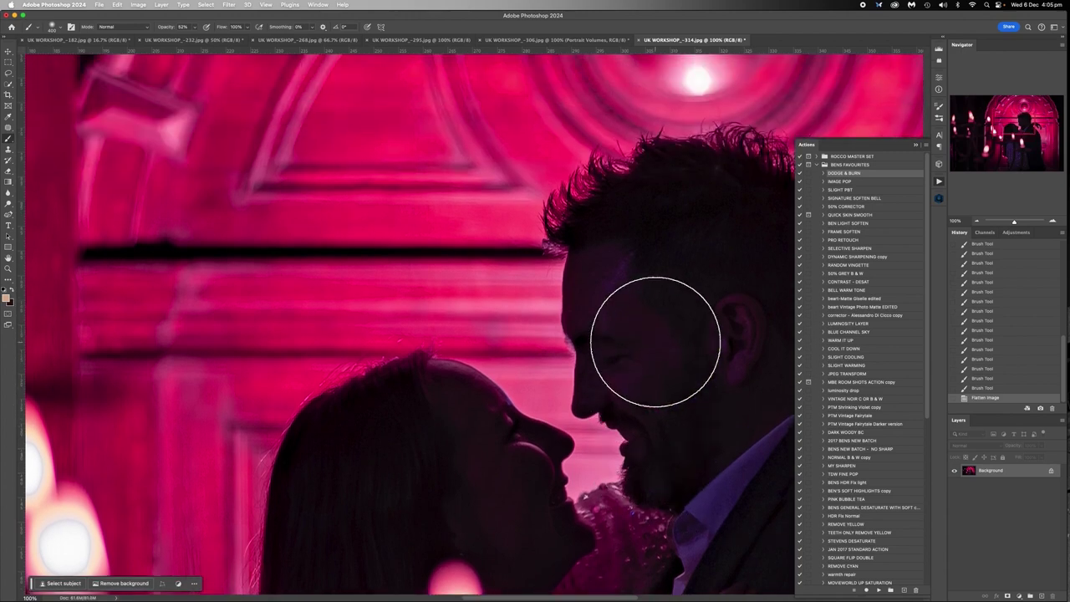
scroll(656, 341, right, 3)
scroll(655, 341, down, 2)
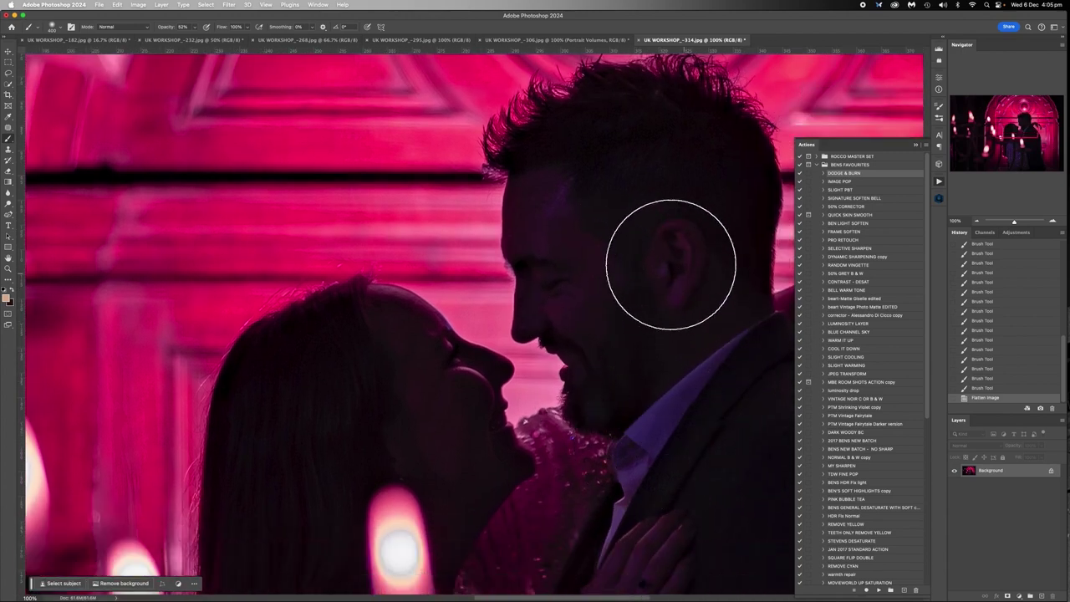
scroll(493, 391, down, 4)
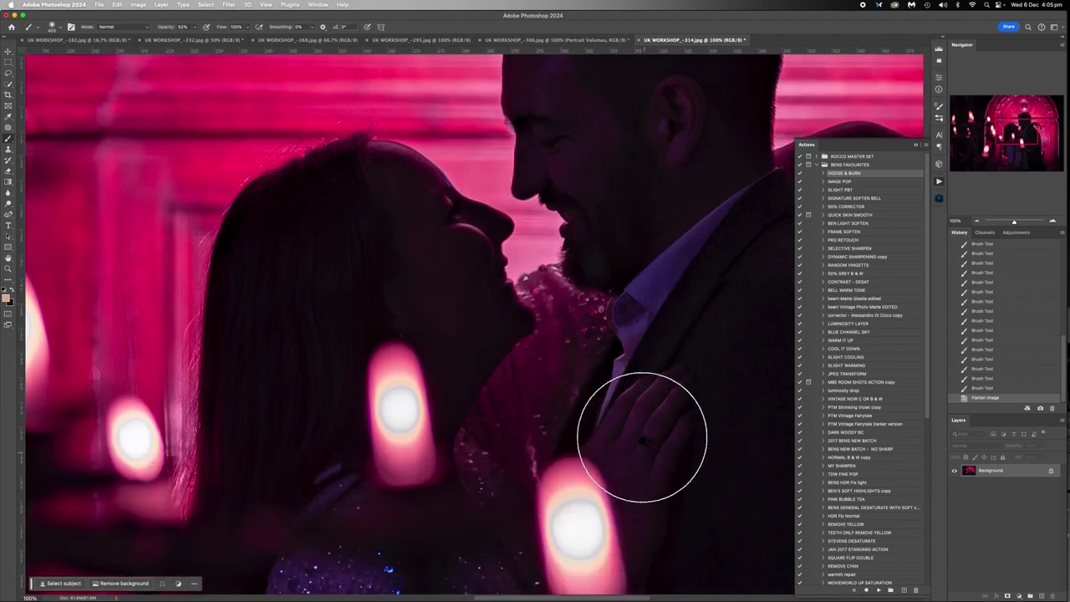
click(978, 221)
click(978, 221)
click(978, 221)
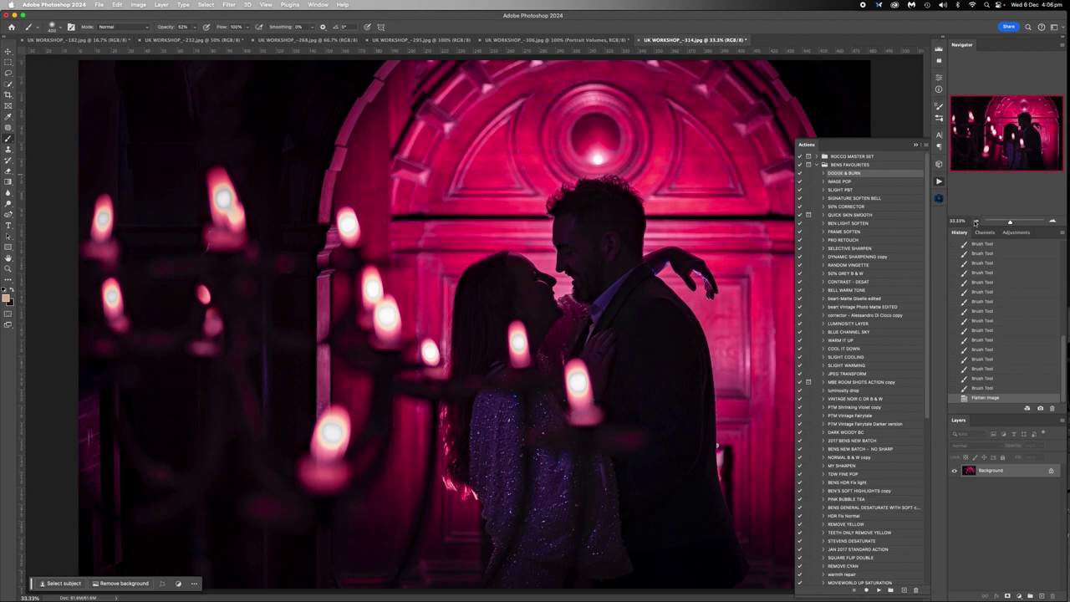
click(976, 222)
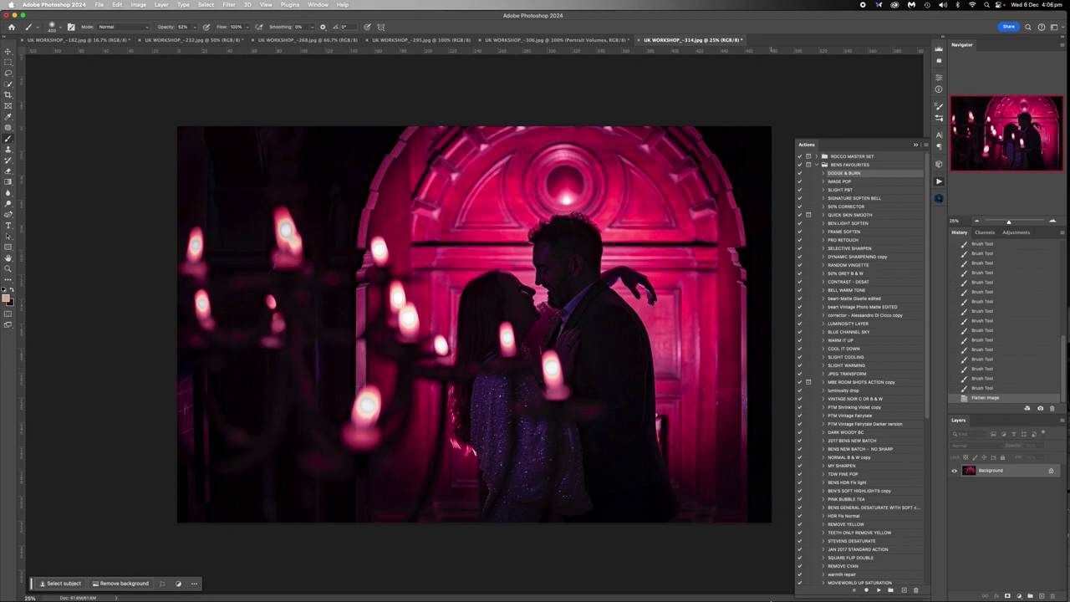
Step: Duplicate the Background layer and set the copy's blending mode to Hue
mouse_move(794, 595)
drag(996, 471, 1043, 594)
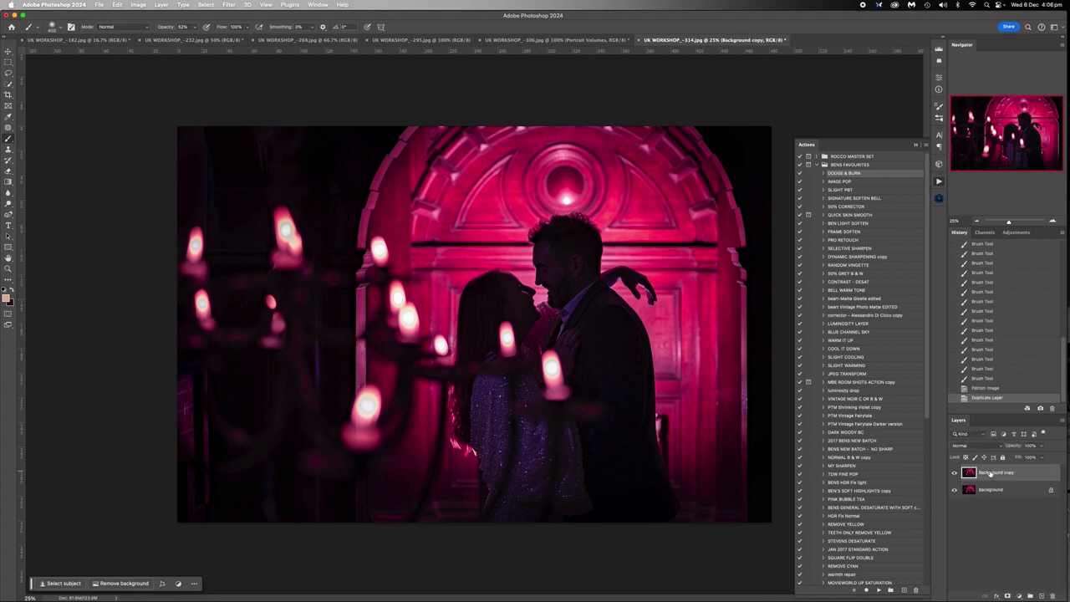
click(976, 446)
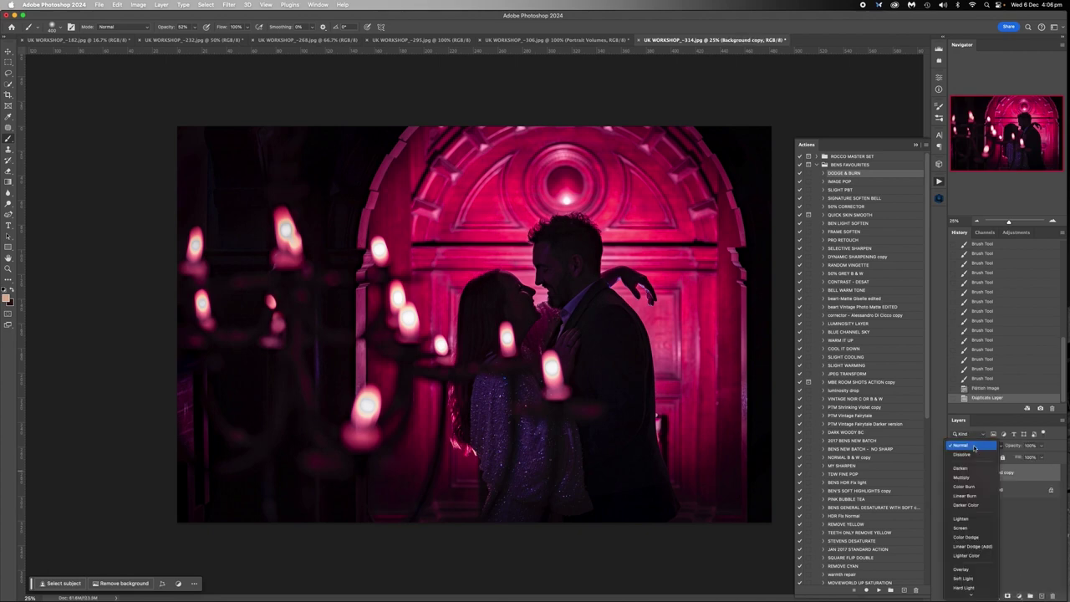
click(970, 576)
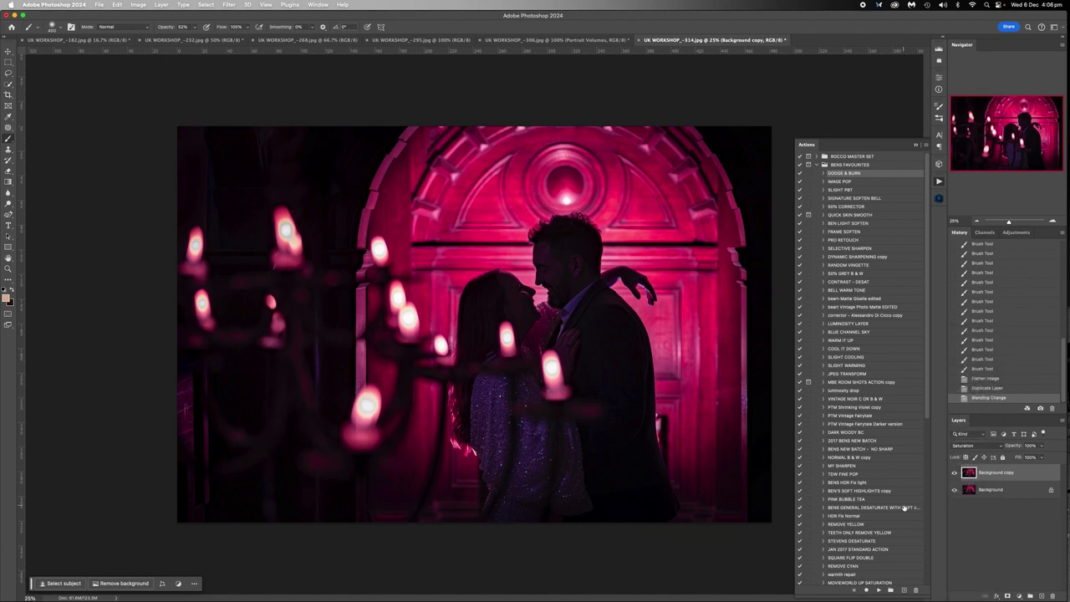
click(974, 446)
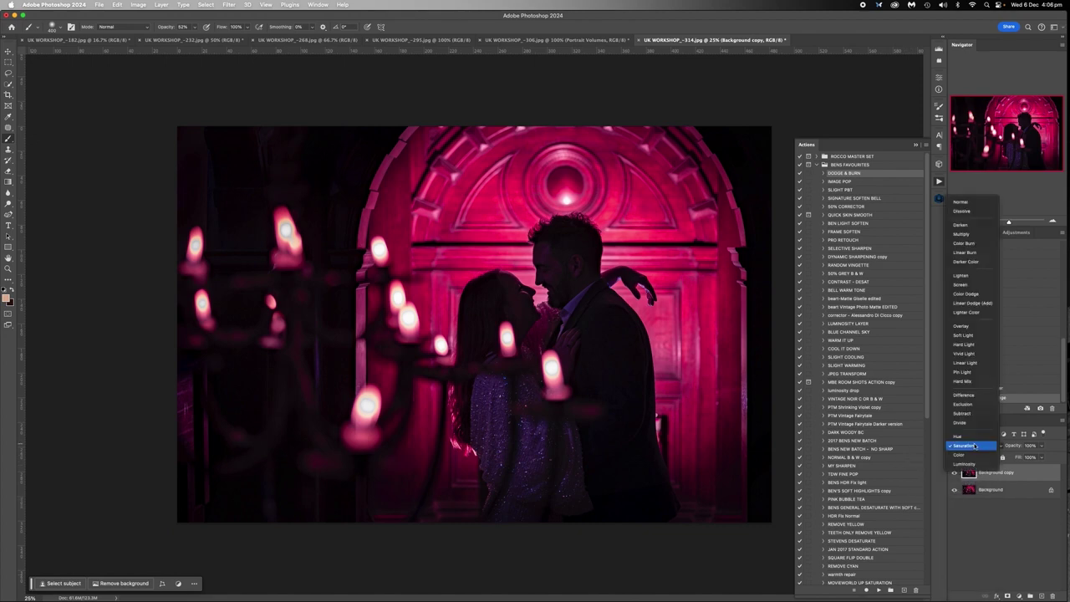
click(969, 436)
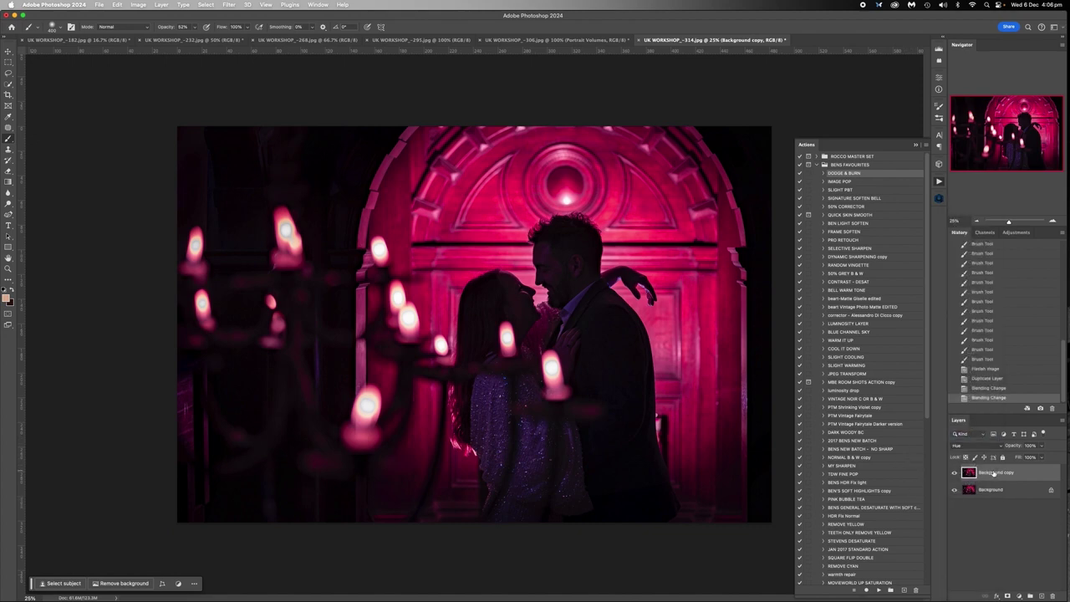
Step: Shift the Background copy's hue by +35 with Hue/Saturation and add an inverted black layer mask to it
key(super+u)
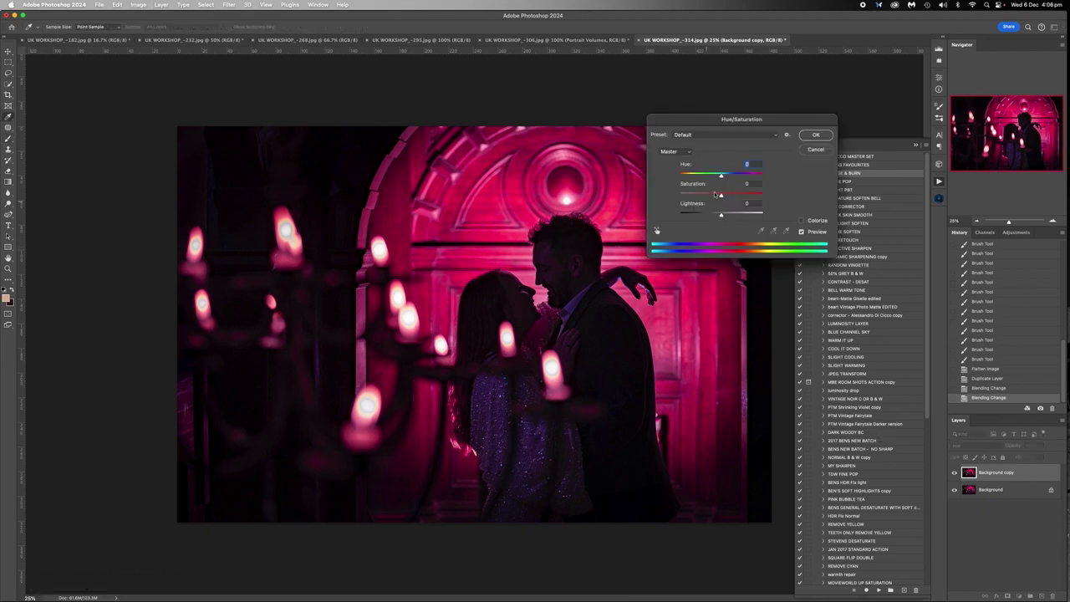
mouse_move(721, 176)
mouse_down()
mouse_move(711, 176)
mouse_move(738, 179)
mouse_up()
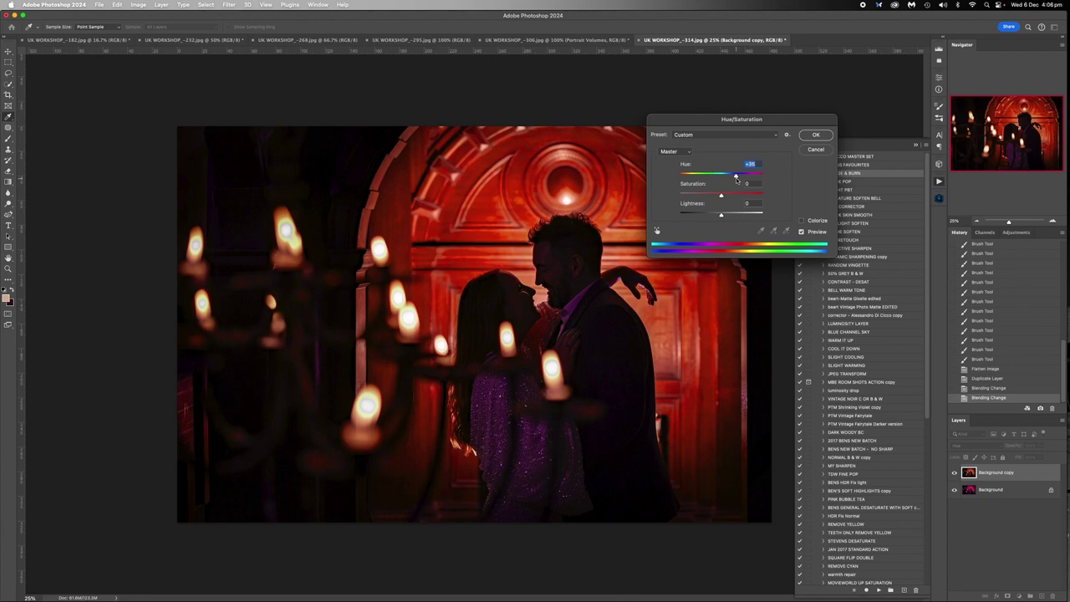
click(816, 134)
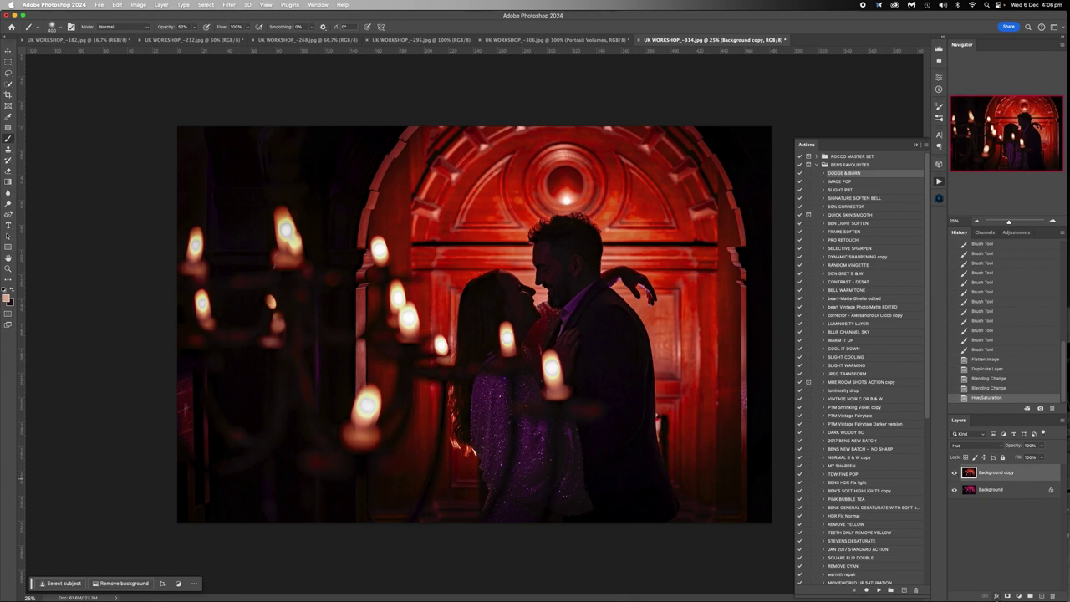
click(1007, 594)
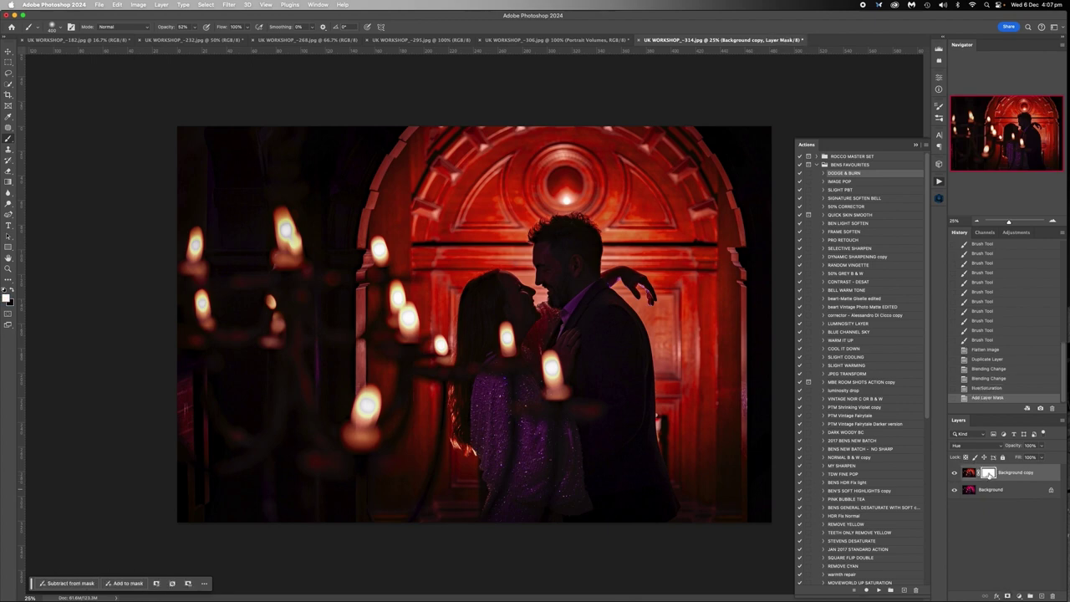
key(super+i)
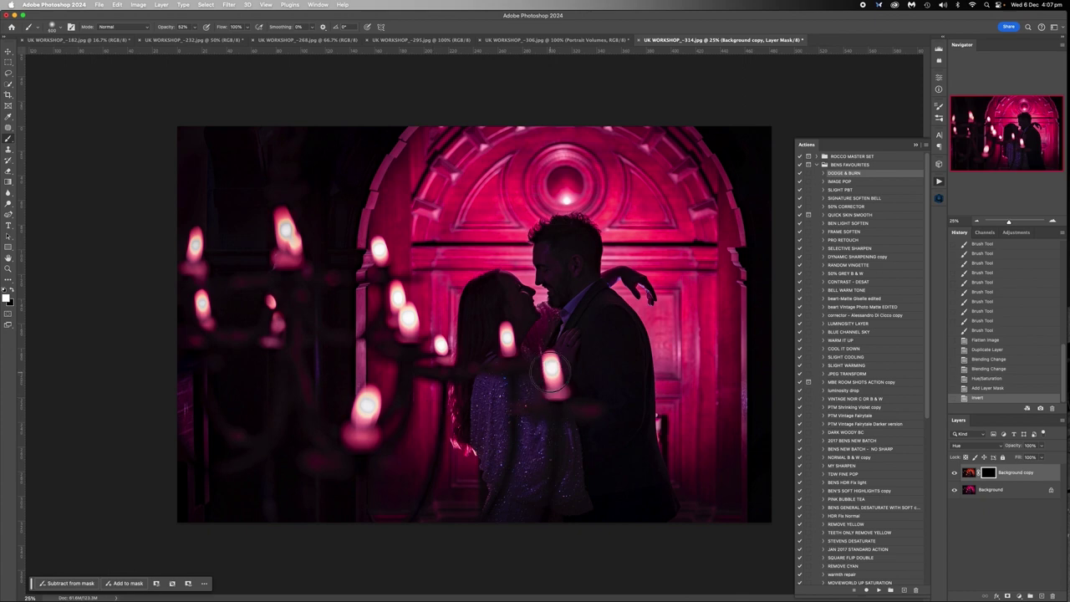
Step: Paint white at 100% brush opacity on the Background copy's mask over all the candle flames to turn them orange
key(bracketleft)
click(196, 29)
drag(196, 37, 216, 36)
click(208, 350)
key(bracketleft)
key(bracketleft)
key(bracketleft)
mouse_move(196, 234)
mouse_down()
mouse_move(192, 265)
mouse_move(196, 232)
mouse_move(196, 250)
mouse_up()
mouse_move(278, 216)
mouse_down()
mouse_move(280, 254)
mouse_move(288, 259)
mouse_move(283, 219)
mouse_move(295, 267)
mouse_move(287, 222)
mouse_up()
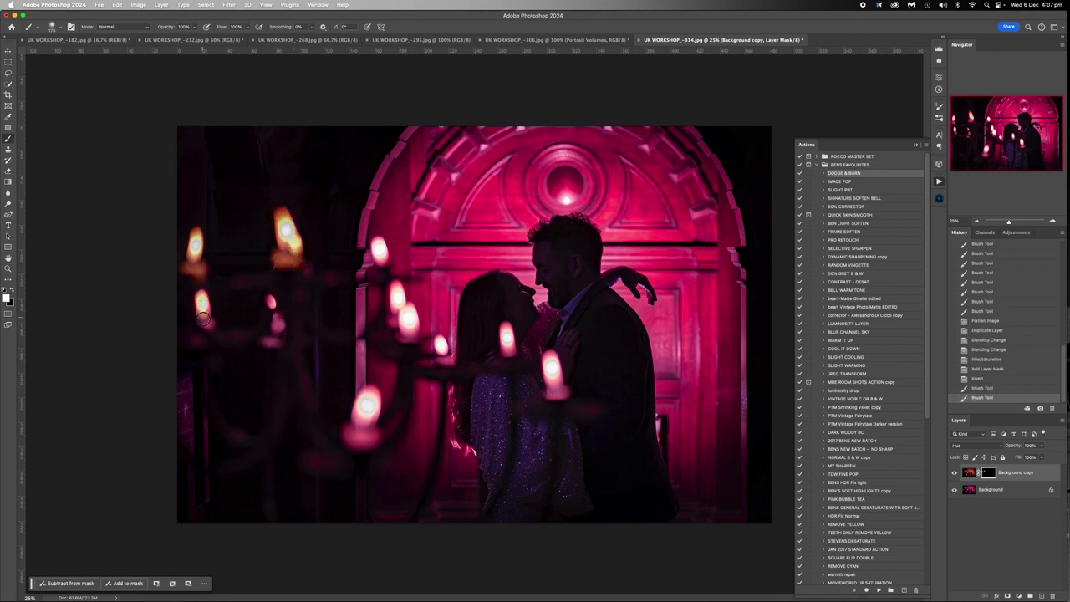
mouse_move(203, 319)
mouse_down()
mouse_move(270, 302)
mouse_move(283, 322)
mouse_move(270, 341)
mouse_move(279, 311)
mouse_move(267, 342)
mouse_up()
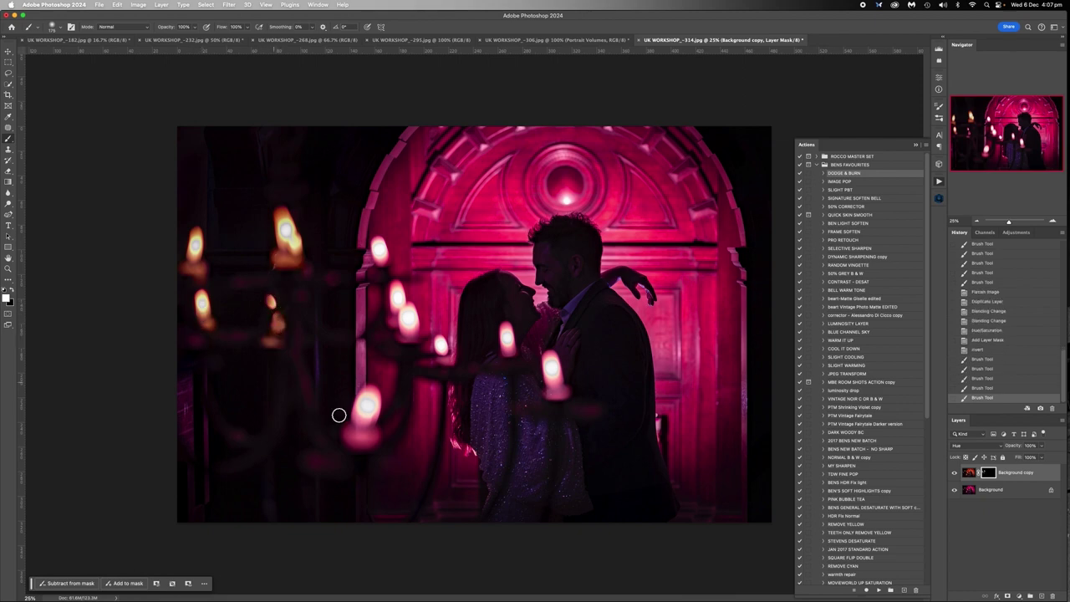
mouse_move(352, 420)
mouse_down()
mouse_move(372, 389)
mouse_move(375, 412)
mouse_move(377, 392)
mouse_move(371, 433)
mouse_move(365, 422)
mouse_move(347, 435)
mouse_move(372, 442)
mouse_move(351, 444)
mouse_move(360, 414)
mouse_up()
key([)
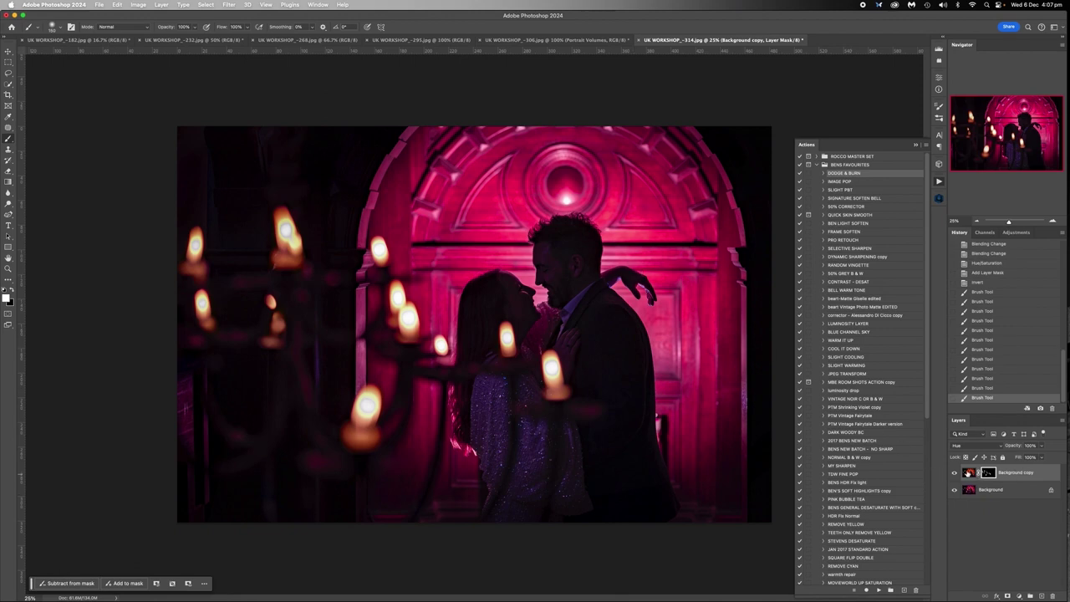
Step: Raise the saturation of the Background copy's image to +7 with Hue/Saturation
click(968, 473)
key(super+u)
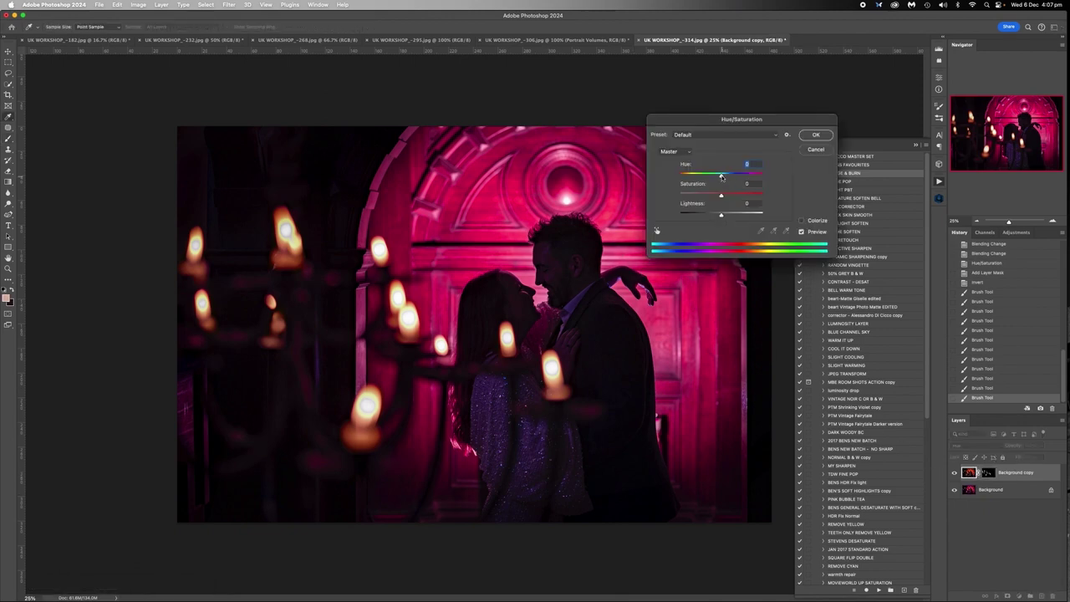
mouse_move(723, 177)
mouse_down()
mouse_move(740, 176)
mouse_move(707, 177)
mouse_move(724, 176)
mouse_up()
mouse_move(721, 194)
mouse_down()
mouse_move(763, 198)
mouse_move(669, 197)
mouse_move(757, 196)
mouse_move(707, 197)
mouse_move(726, 197)
mouse_up()
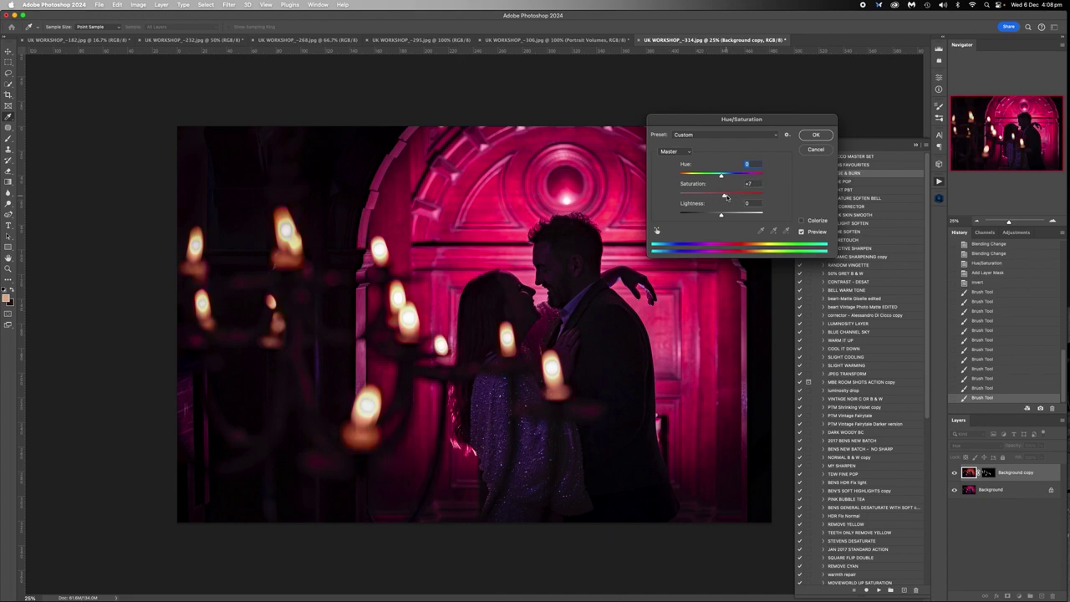
click(816, 134)
Step: Apply a Vibrance adjustment to the Background copy, changing its vibrance and saturation to strengthen the flame colour
click(139, 5)
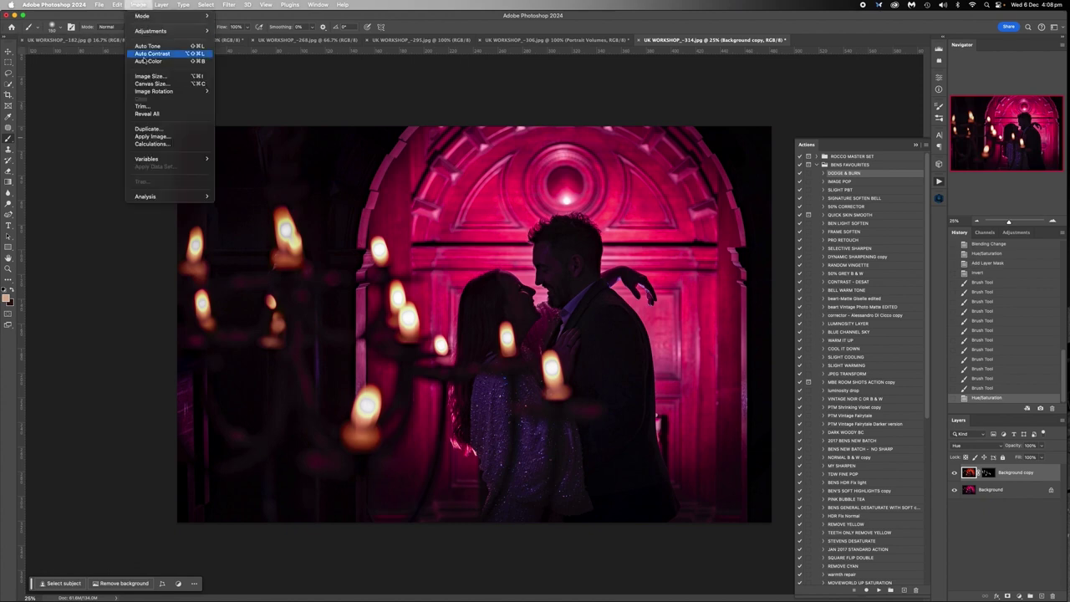
mouse_move(155, 31)
click(249, 69)
drag(572, 164, 606, 167)
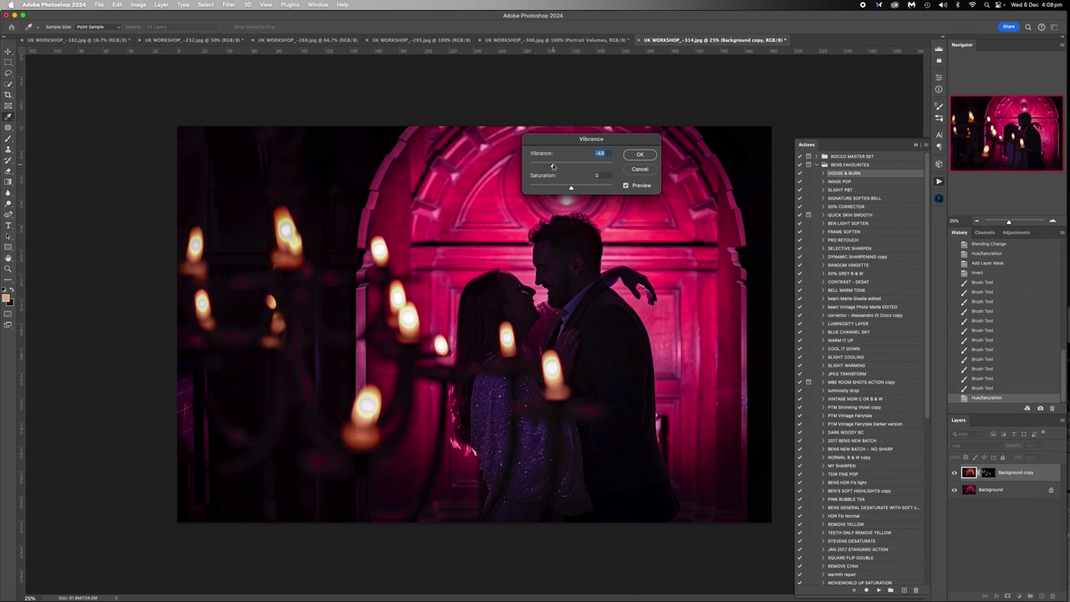
drag(553, 167, 591, 189)
click(640, 155)
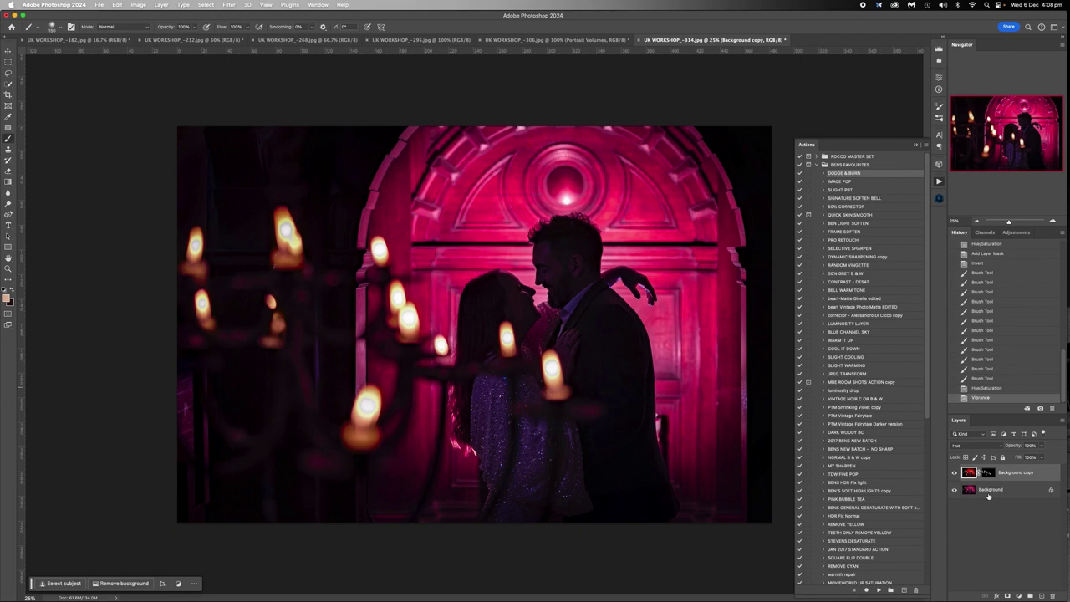
click(990, 492)
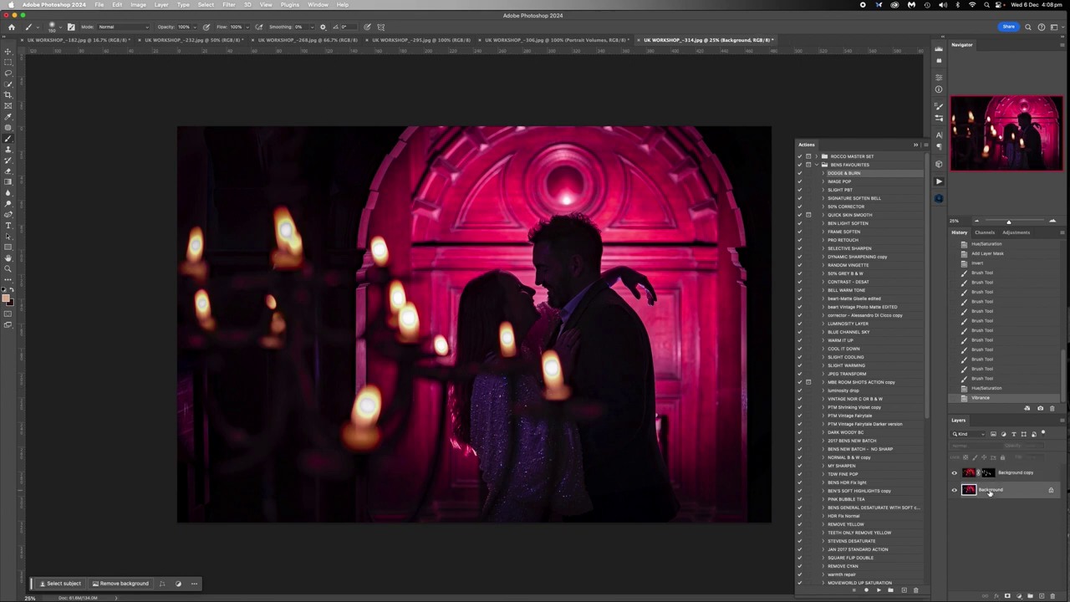
key(super+u)
drag(722, 175, 694, 177)
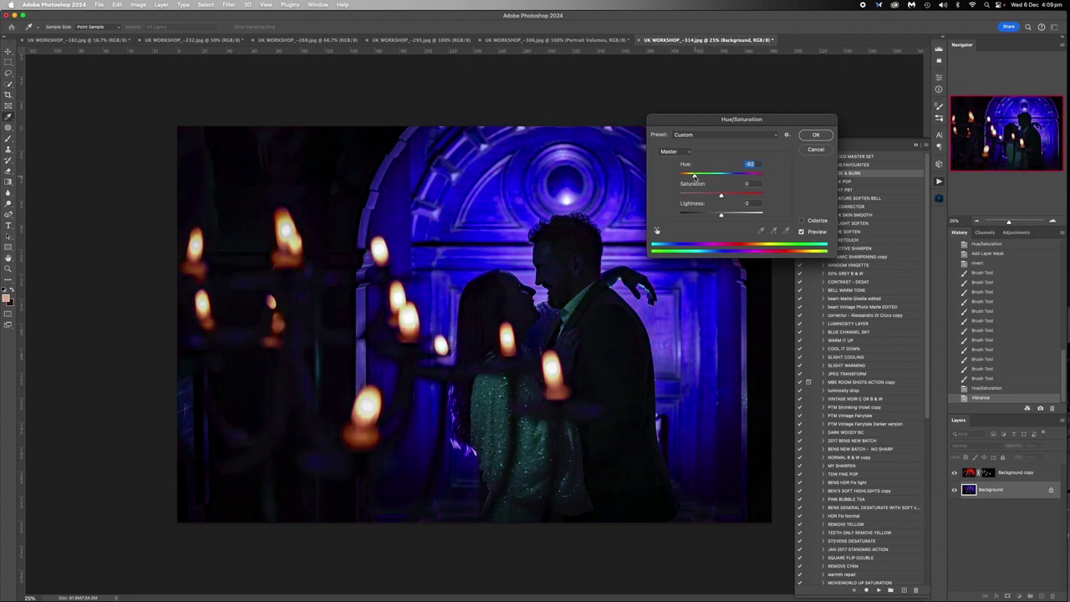
drag(695, 176, 717, 177)
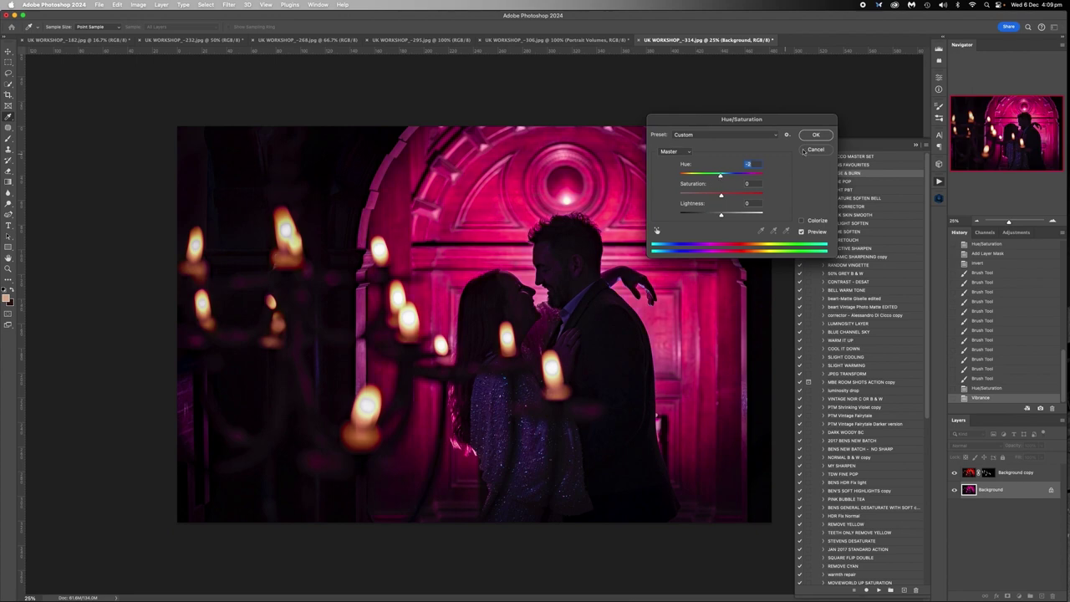
key(Return)
Step: Duplicate the Background layer and shift the copy's hue by -41 with Hue/Saturation to turn the pink light purple
drag(1000, 487, 1042, 595)
key(super+u)
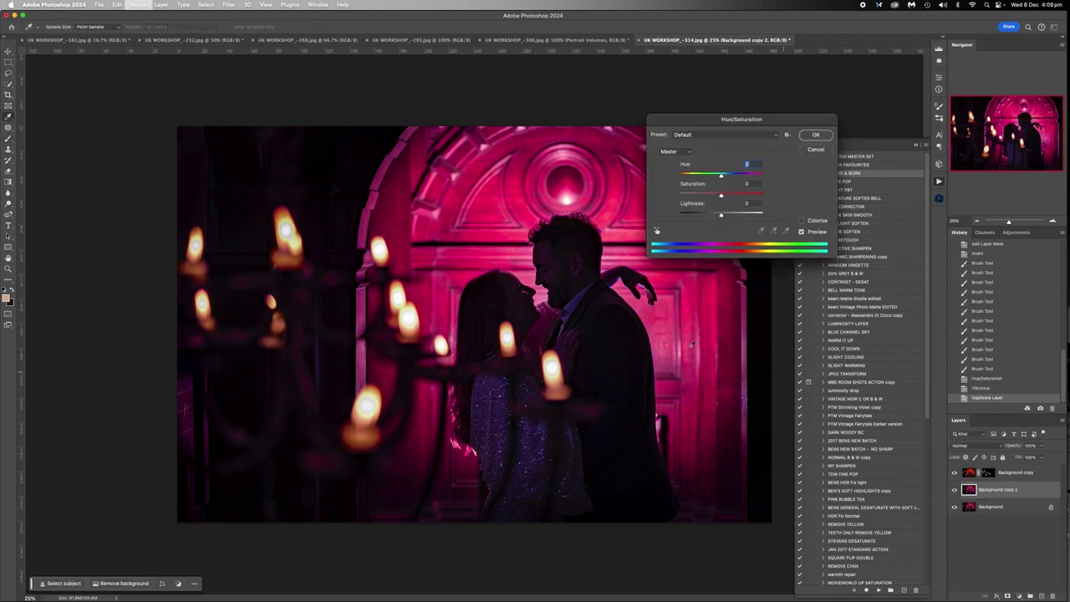
drag(720, 177, 723, 199)
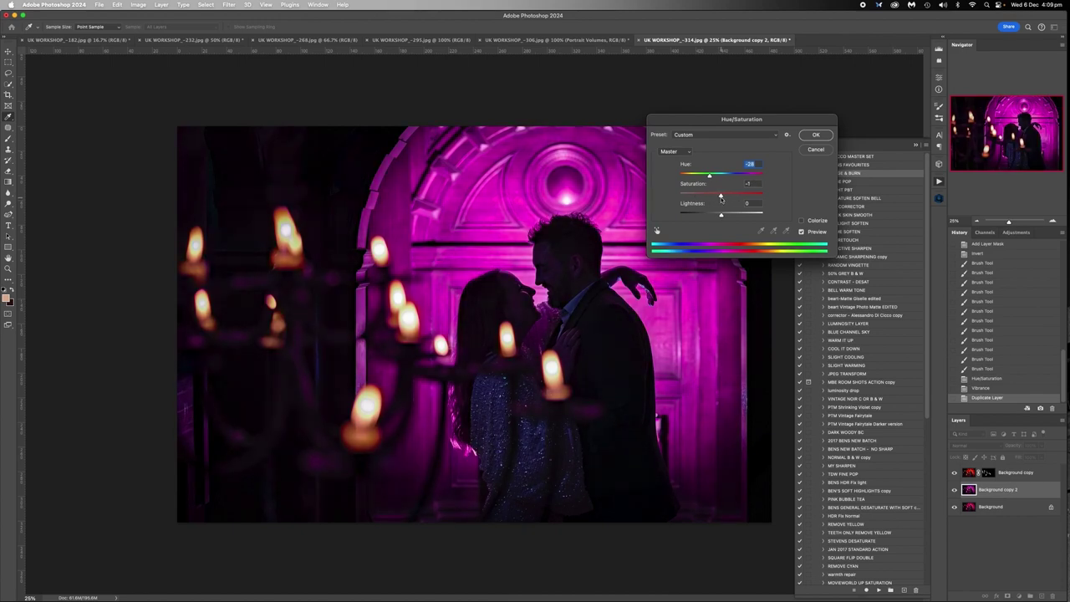
key(Tab)
drag(707, 177, 703, 177)
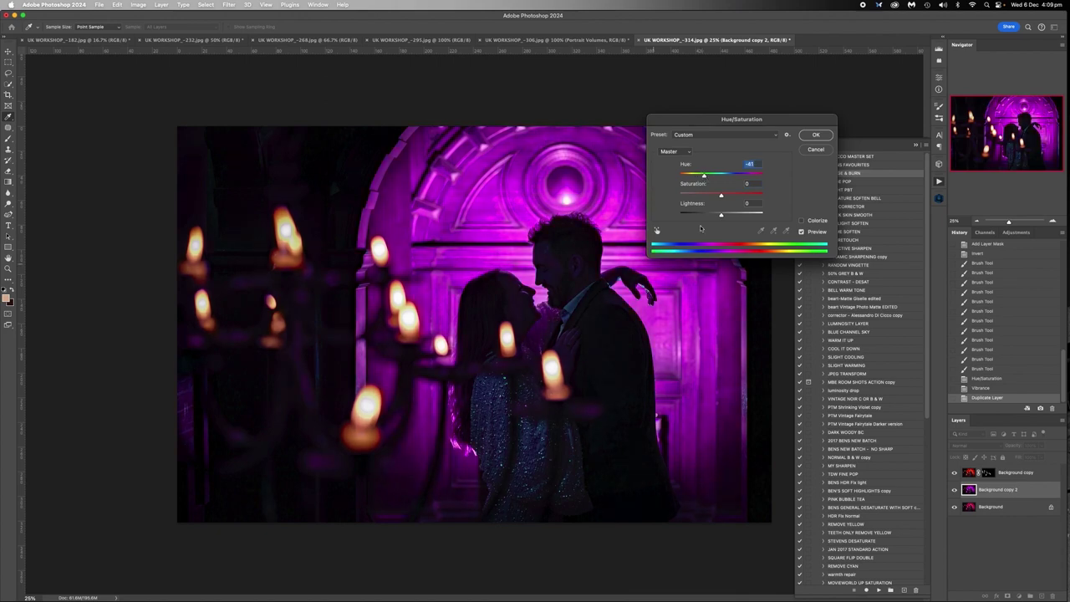
click(817, 135)
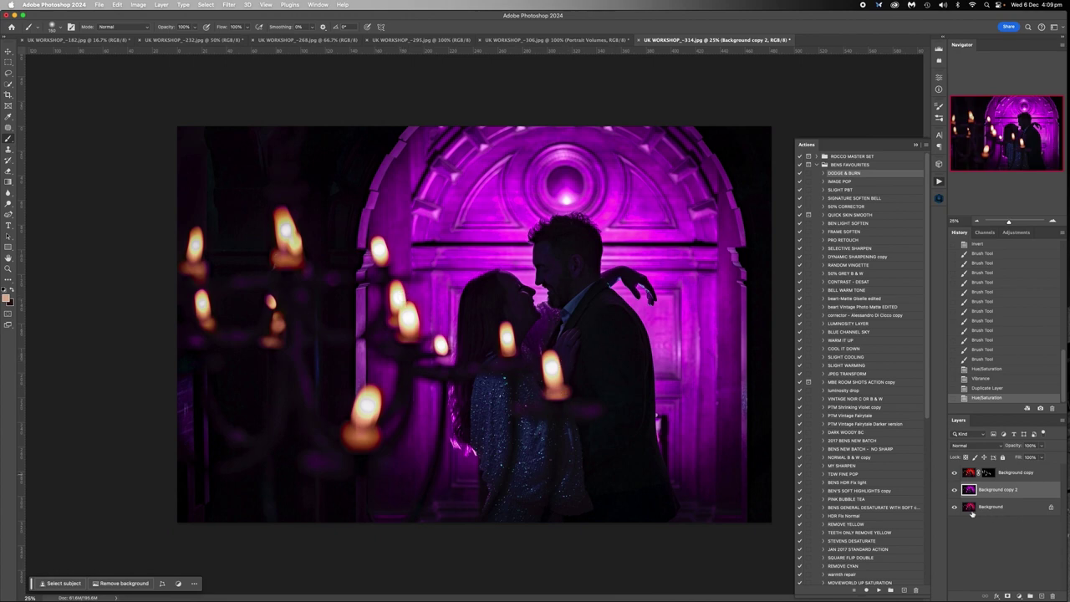
Step: Compare the photo with and without the purple Background copy 2 layer
click(954, 489)
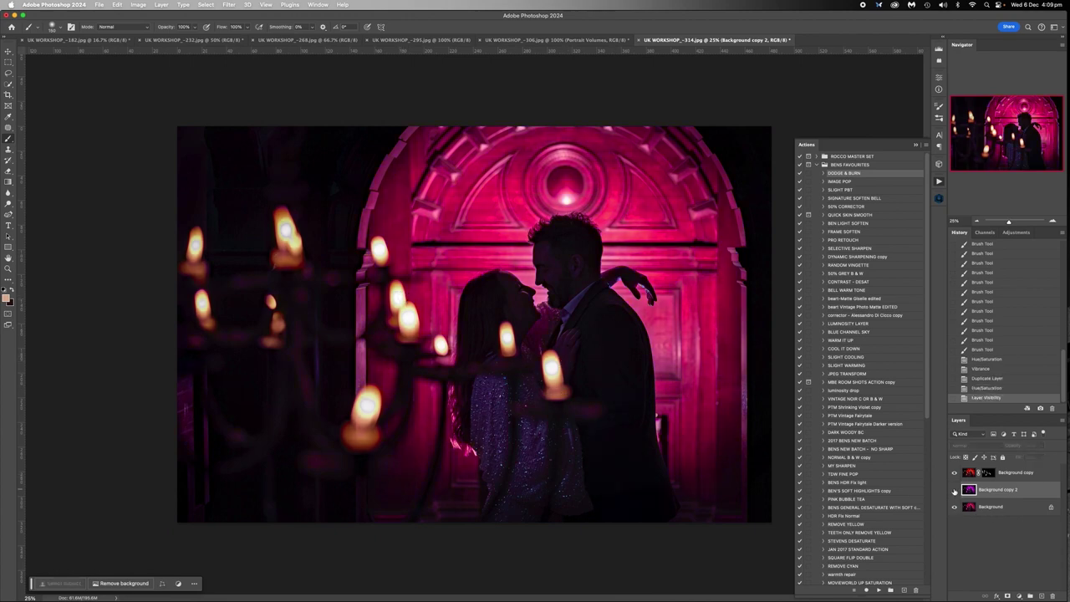
click(954, 490)
click(954, 489)
click(954, 489)
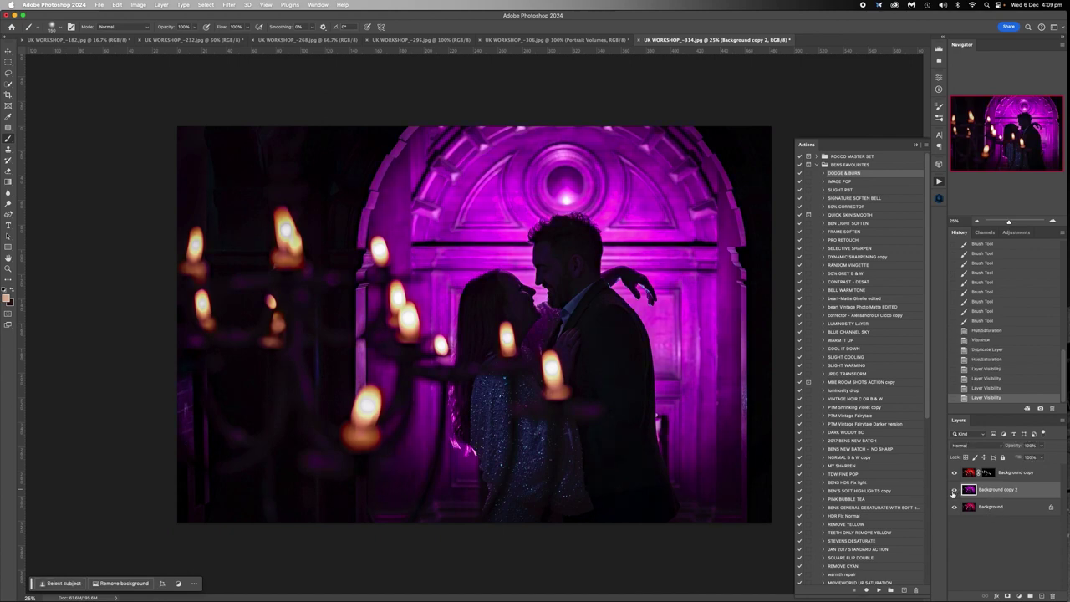
Step: Select the Background copy's image, set the brush to Darken mode at 41% opacity and sample the upper flame's yellow
click(968, 473)
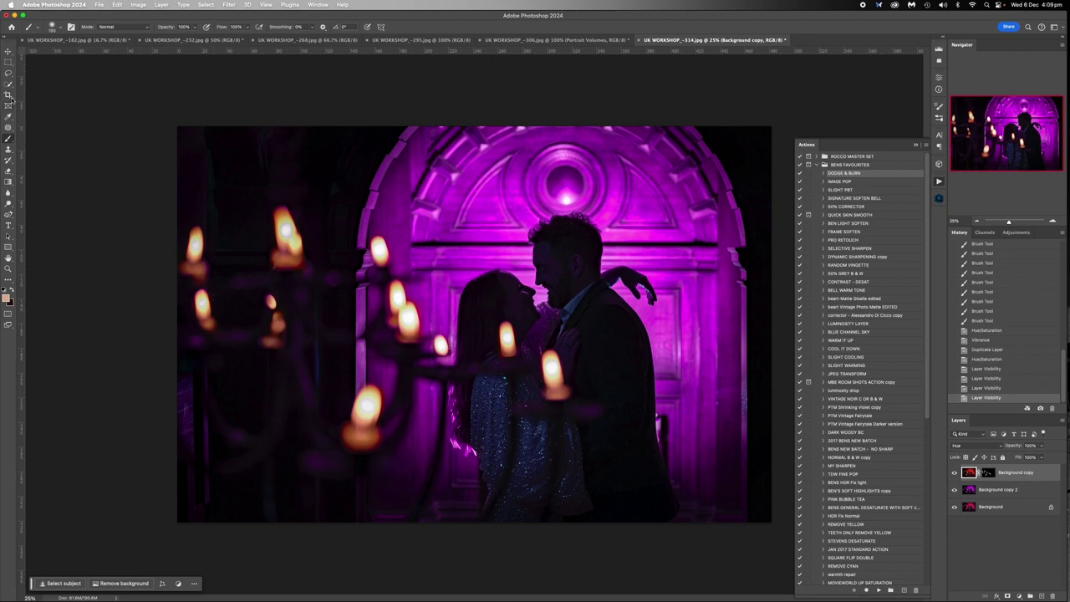
click(149, 29)
click(117, 68)
click(195, 27)
drag(181, 39, 172, 39)
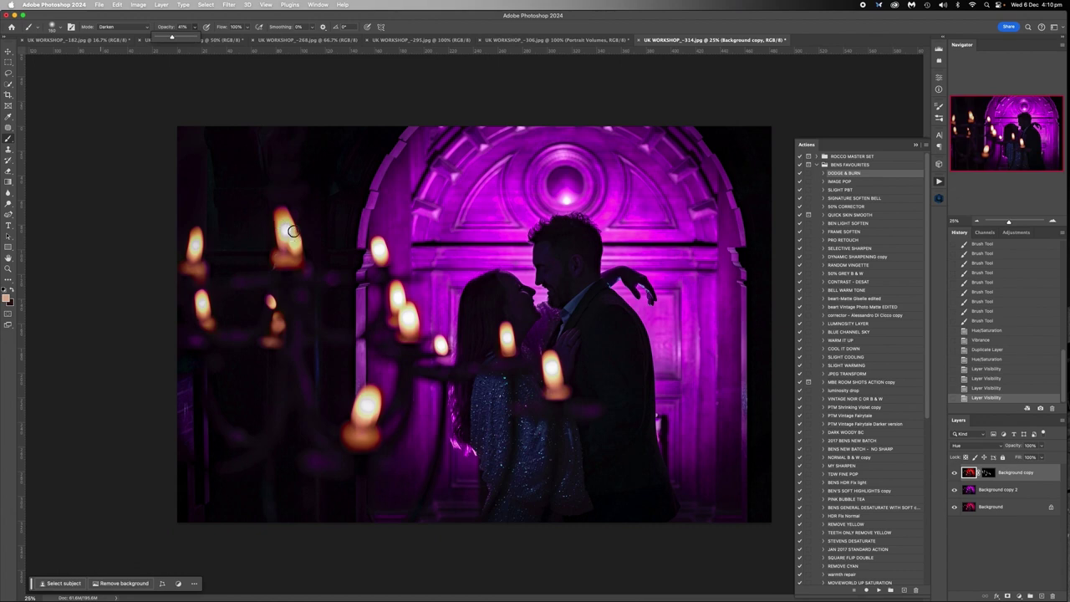
alt+click(289, 218)
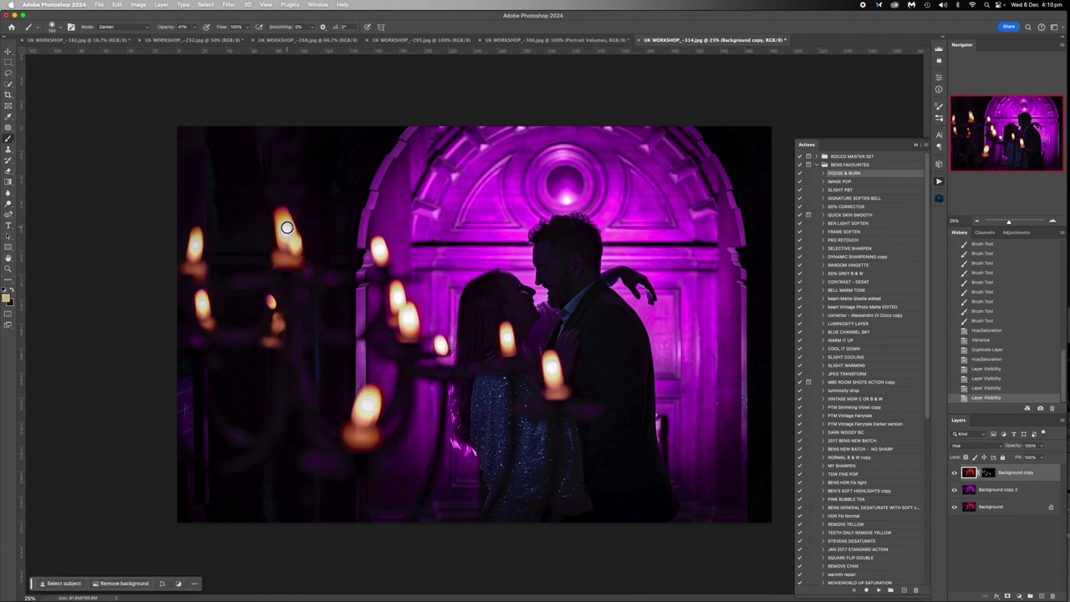
Step: Paint the sampled yellow over the white centre of the leftmost upper candle flame at 50% zoom
click(1053, 221)
click(1052, 221)
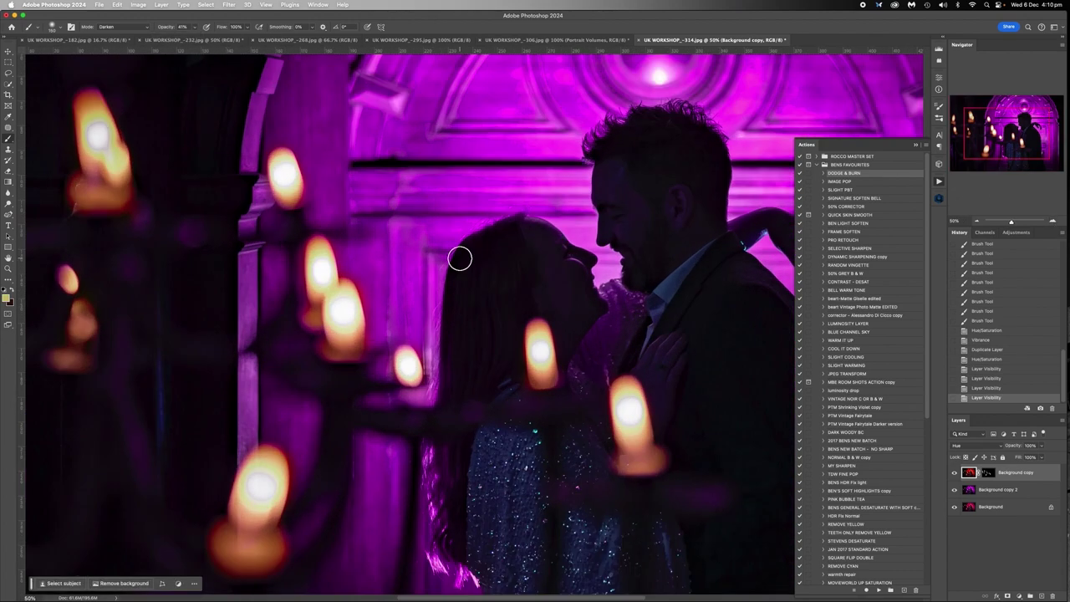
scroll(459, 258, left, 5)
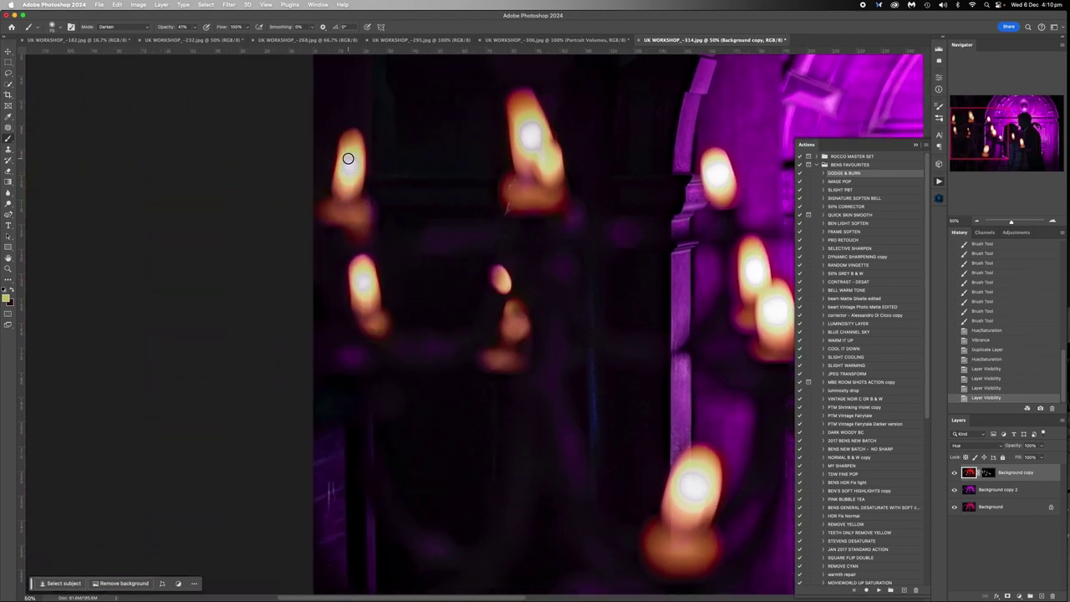
click(353, 161)
scroll(346, 227, left, 1)
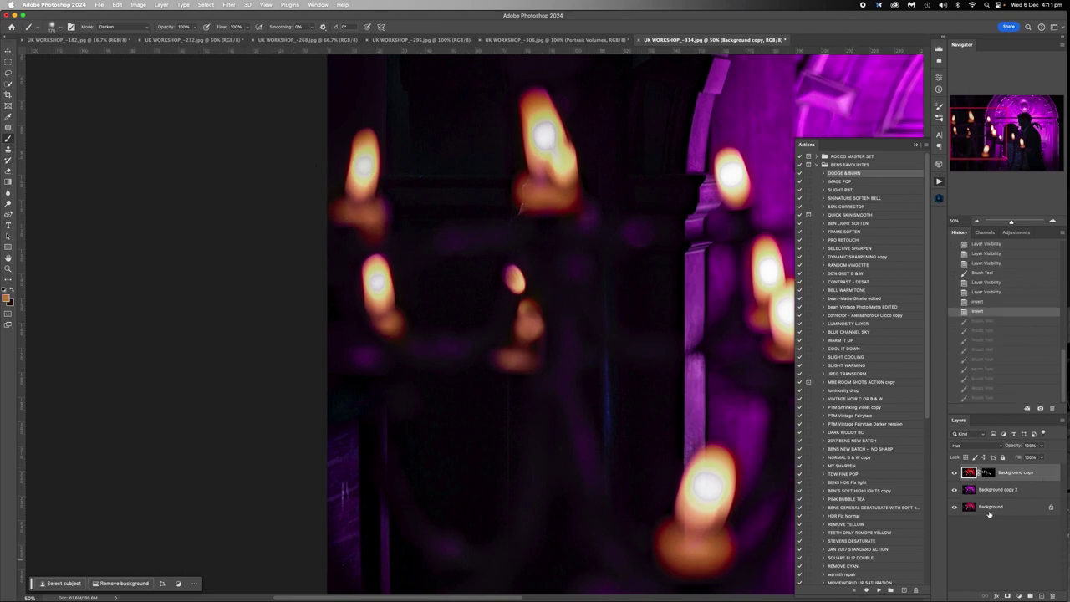
Step: Flatten all layers into the Background layer
click(993, 508)
right_click(994, 508)
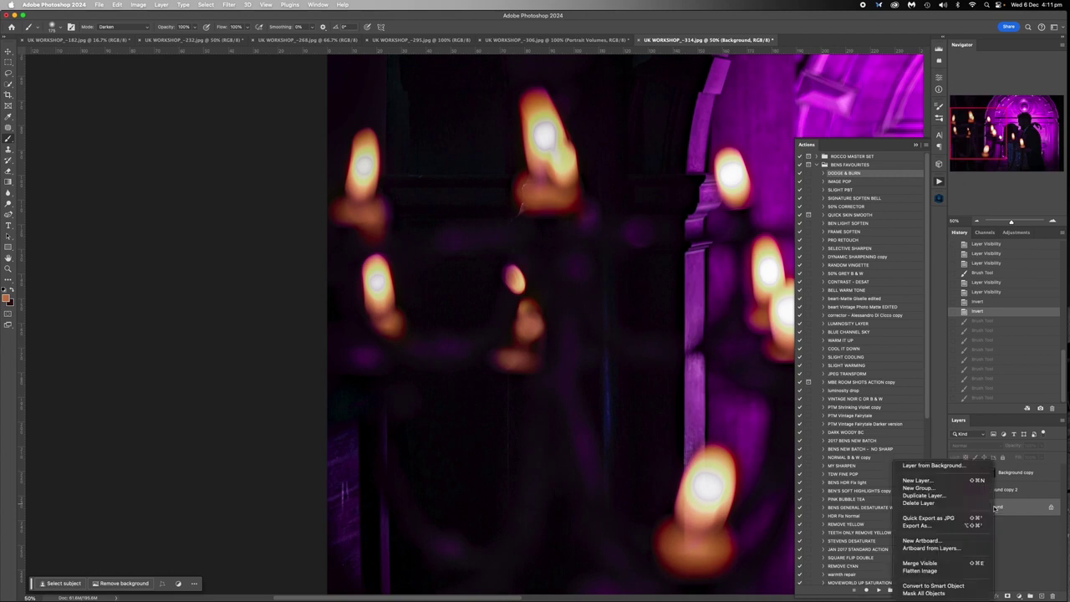
click(938, 571)
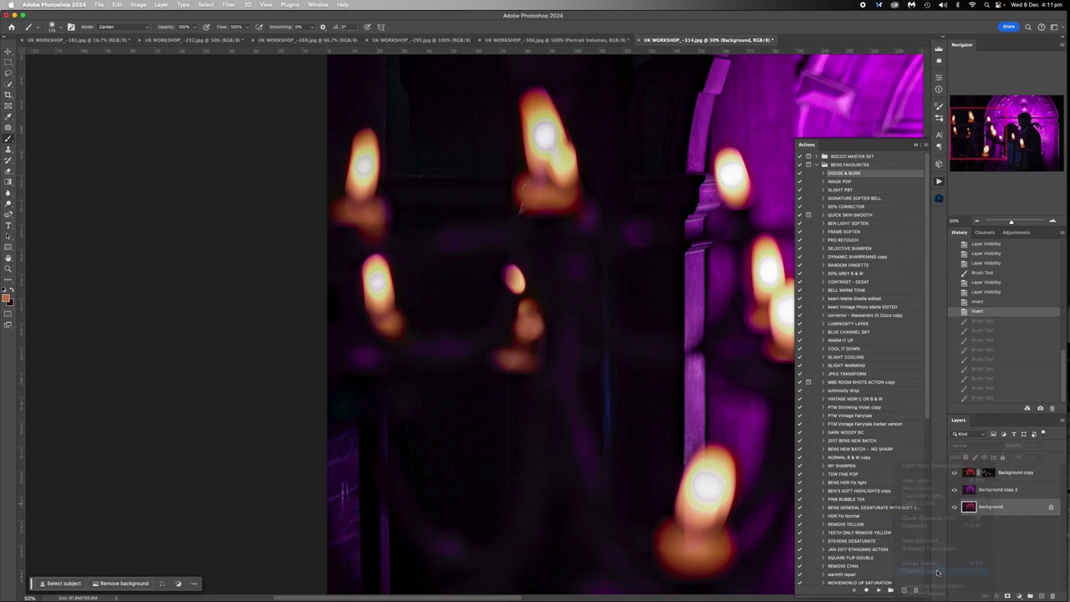
Step: Try painting a sampled pale yellow over the lowest candle flame, then revert to the flattened image
alt+click(708, 460)
mouse_move(707, 480)
mouse_down()
mouse_move(699, 493)
mouse_move(713, 490)
mouse_up()
click(713, 491)
key(super+z)
click(978, 378)
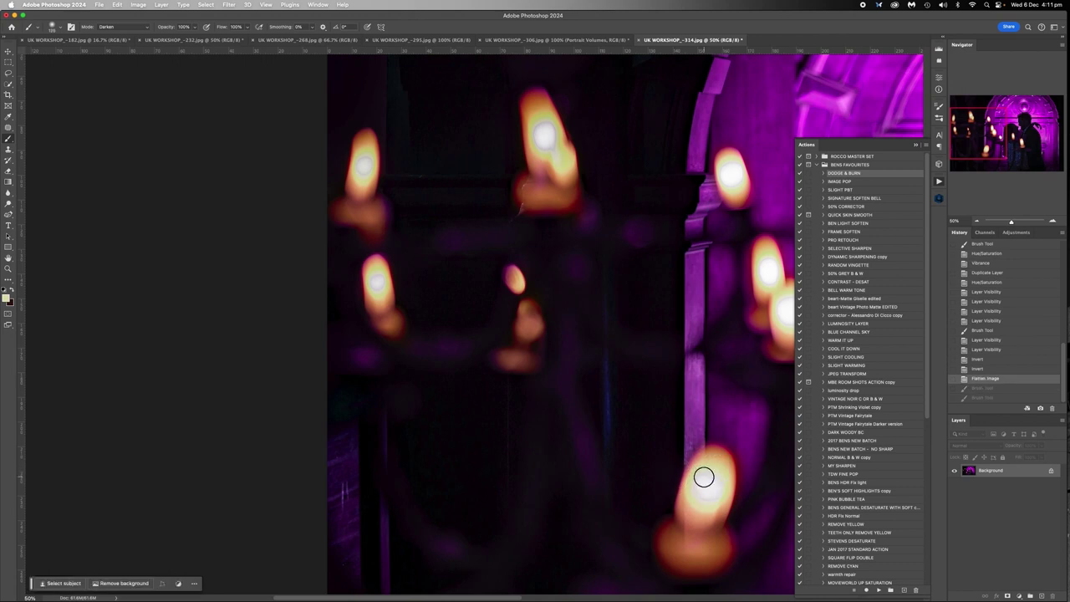
Step: Set the brush opacity to 54% and paint pale yellow over the lowest flame's white centre with a small brush
click(194, 26)
drag(194, 38, 177, 38)
key(bracketleft)
drag(721, 484, 700, 477)
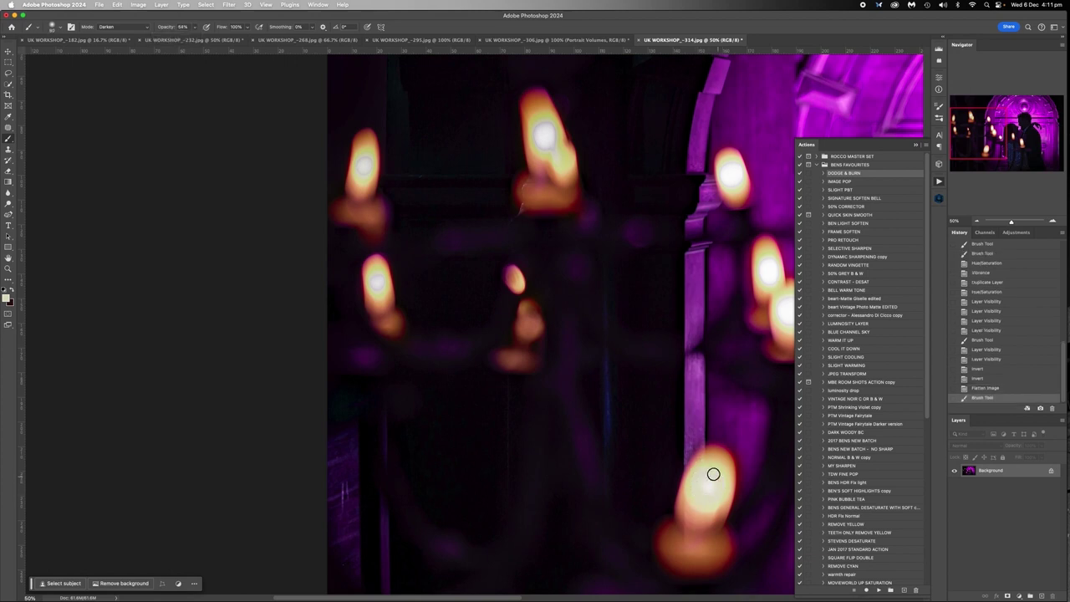
drag(712, 473, 704, 474)
mouse_move(703, 476)
mouse_down()
mouse_move(695, 485)
mouse_move(722, 489)
mouse_move(705, 473)
mouse_up()
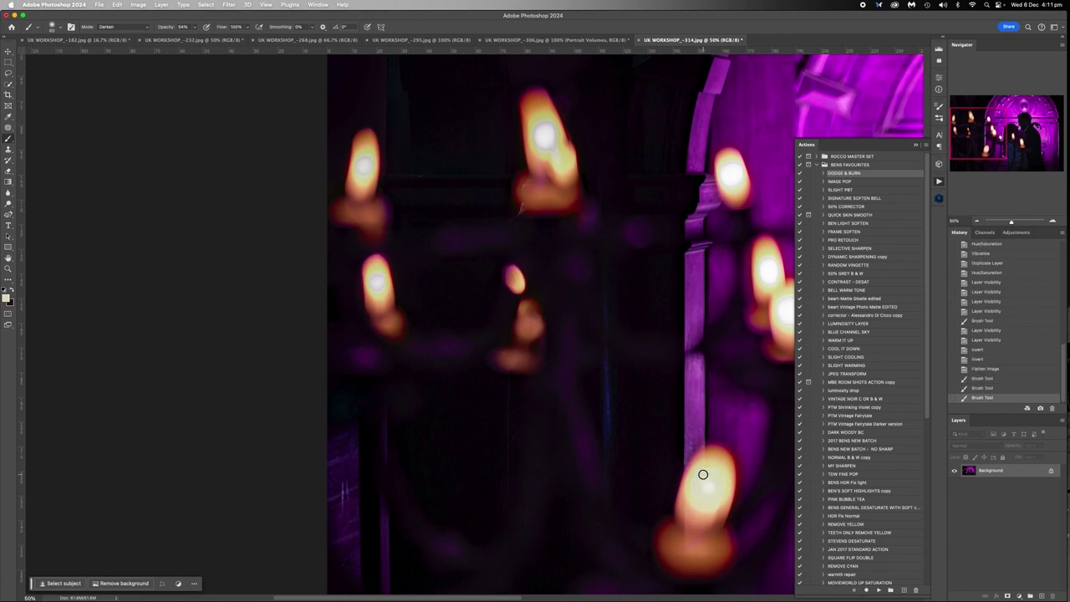
click(695, 486)
click(718, 482)
click(717, 486)
Step: Enlarge the brush and dab pale yellow over the white centres of the lowest flame and the two leftmost flames
key(])
key(])
key(])
key(])
key(])
key(])
key(])
key(])
click(704, 495)
click(376, 281)
click(376, 282)
click(363, 166)
click(364, 165)
click(363, 167)
click(367, 166)
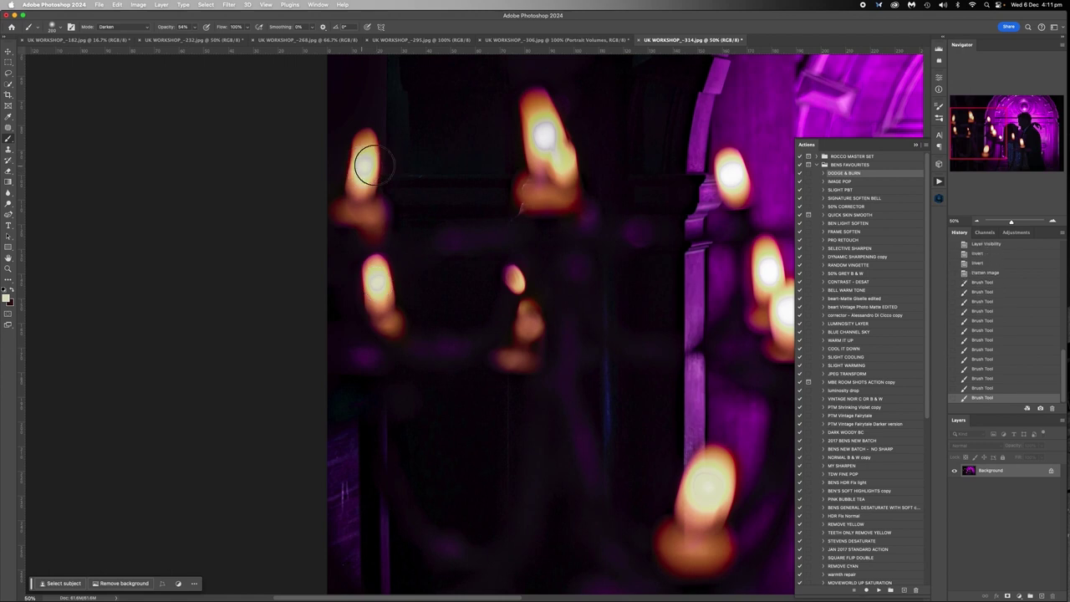
Step: Dab pale yellow with a larger brush over the white centre of the tall upper flame
key(])
key(])
key(])
click(543, 135)
click(544, 139)
click(543, 136)
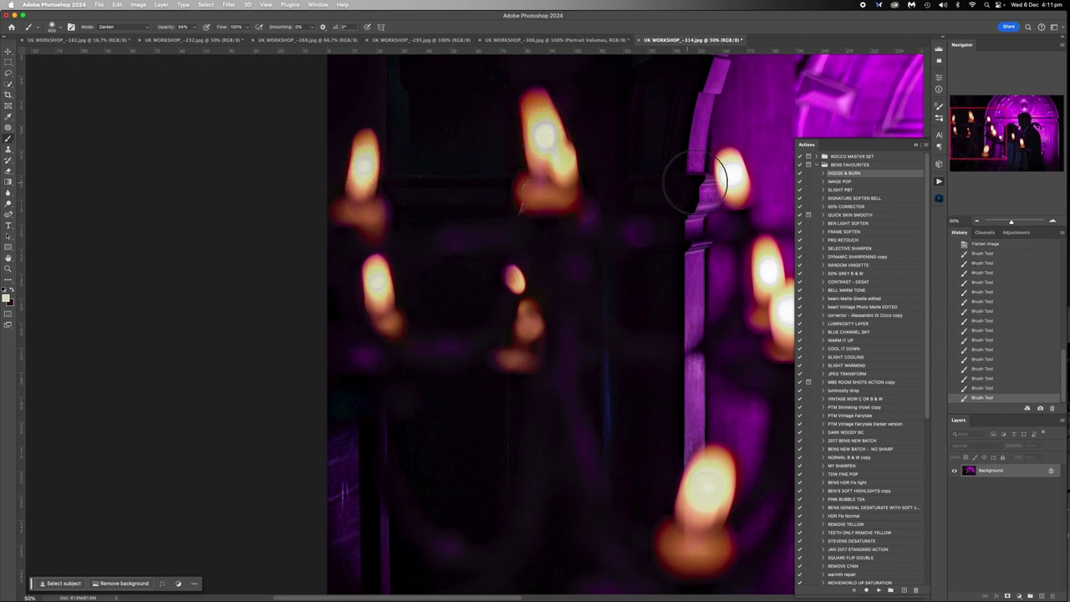
Step: Tint the bright flames beside the arch's left pillar with a smaller brush, undoing the surplus dab
key([)
key([)
click(733, 176)
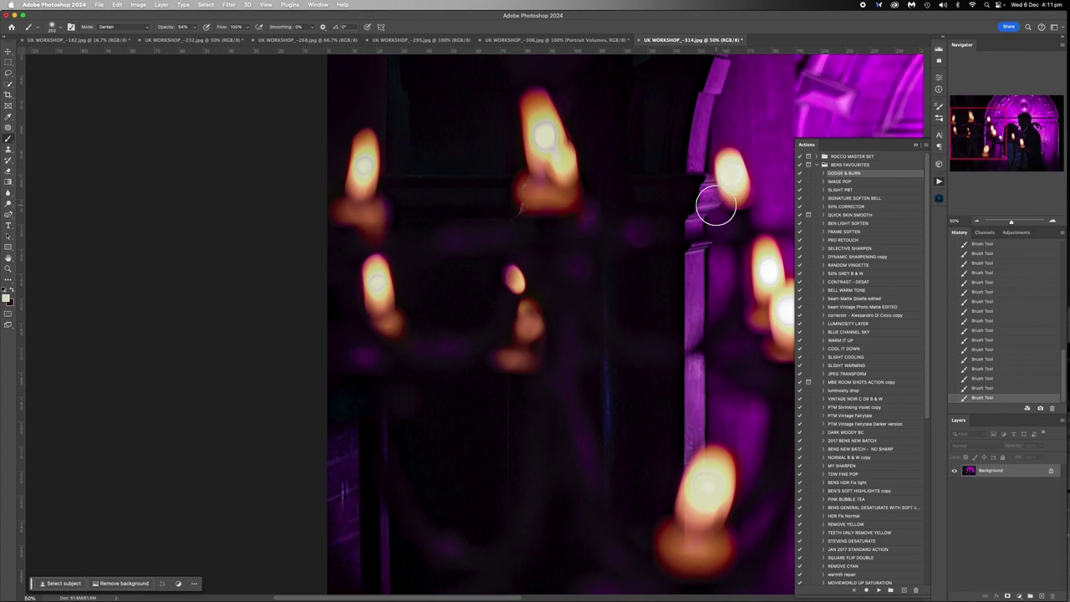
key(super+z)
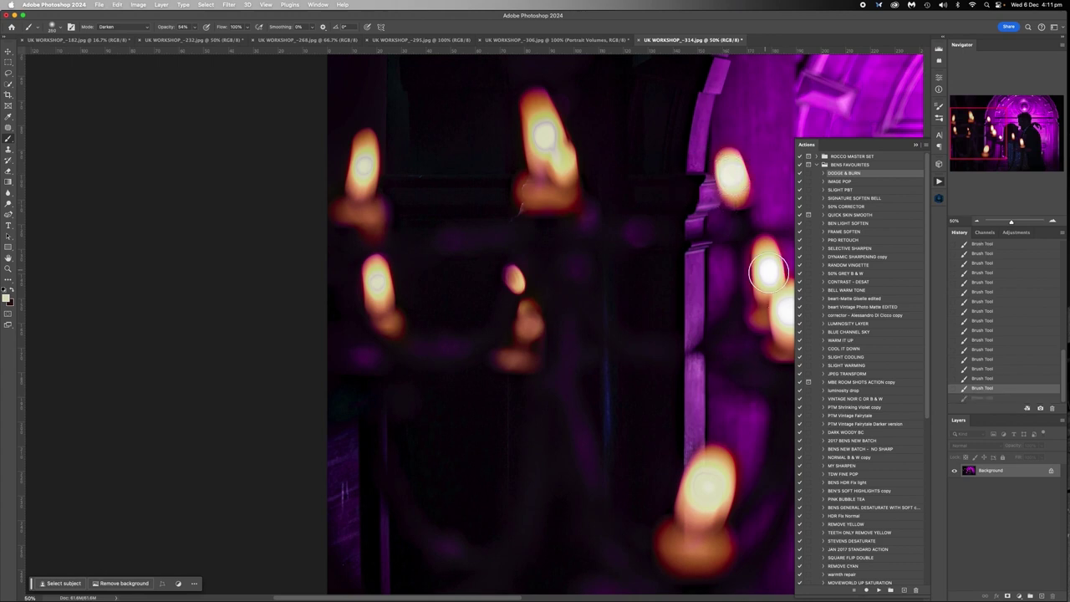
click(768, 272)
Step: Enlarge the brush and tint the white centre of the candle flame in front of the man
scroll(776, 311, right, 4)
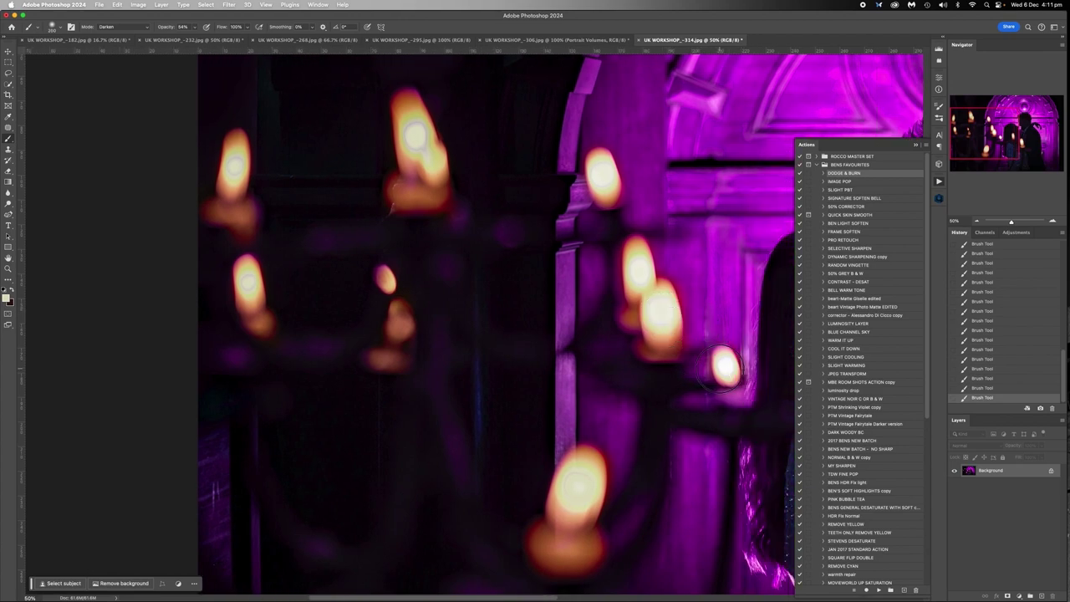
scroll(632, 358, right, 7)
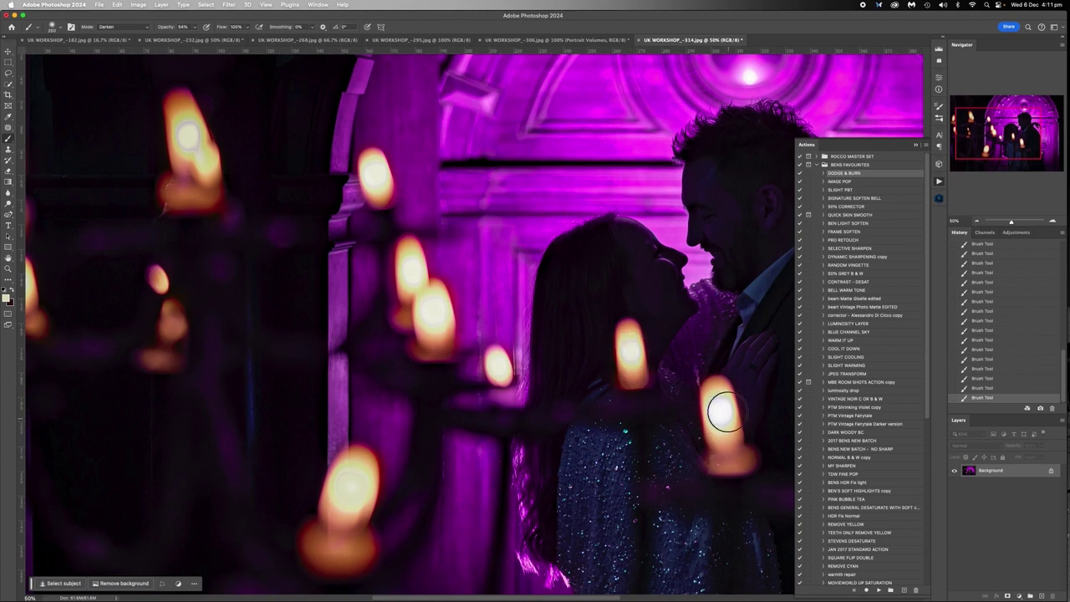
key(])
key(])
key(])
key(])
click(720, 411)
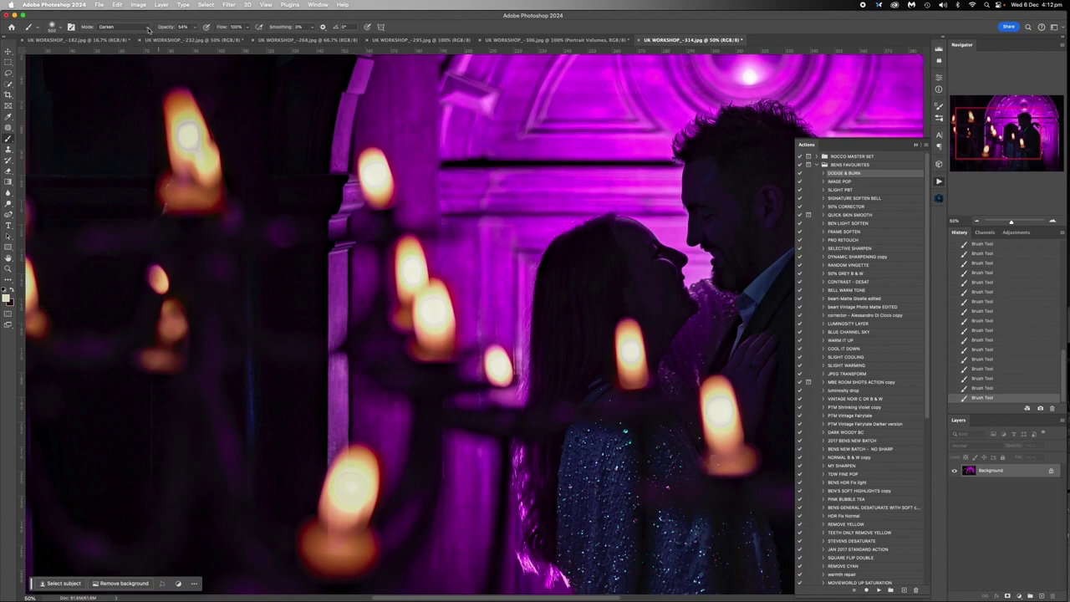
Step: Switch the brush to Lighten mode and, with a much smaller brush, paint over the grey ring around the leftmost flame's white centre
click(148, 29)
click(121, 107)
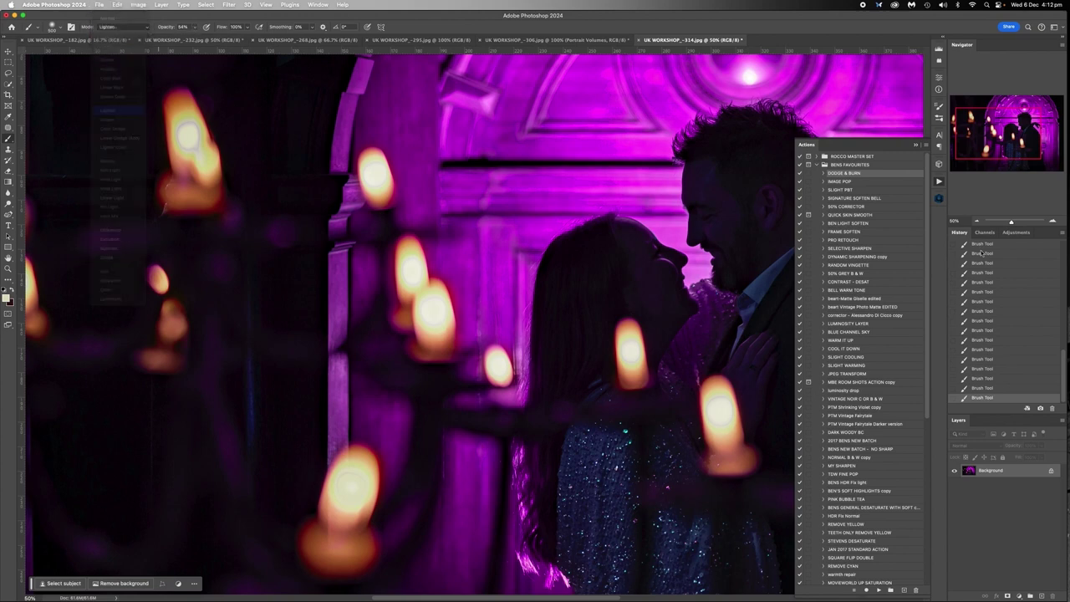
click(1052, 222)
click(1052, 223)
click(1053, 222)
click(1053, 222)
scroll(301, 251, left, 5)
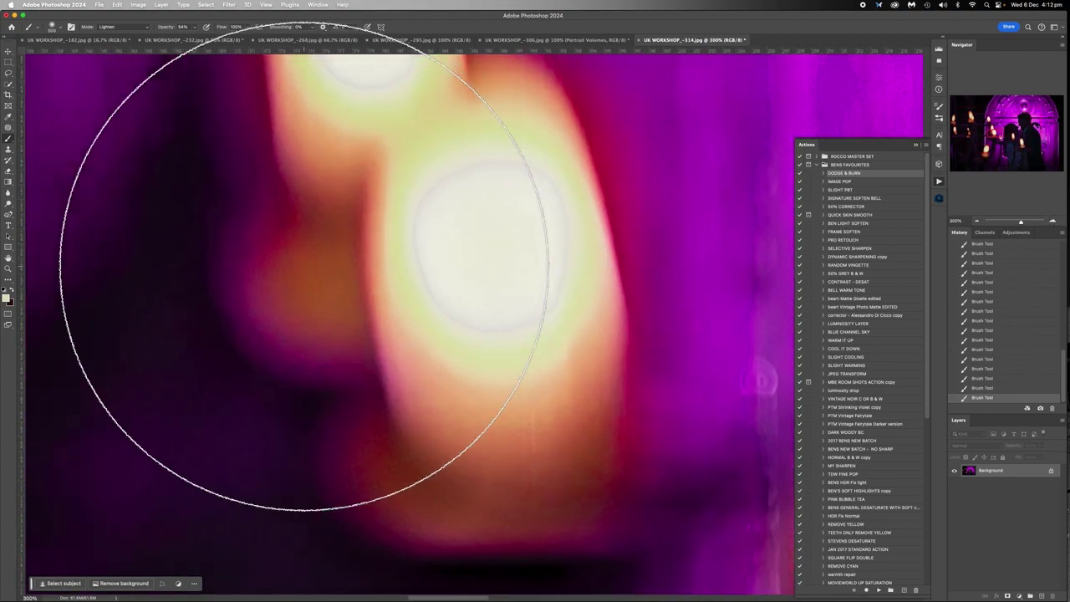
scroll(788, 227, left, 10)
scroll(928, 221, left, 3)
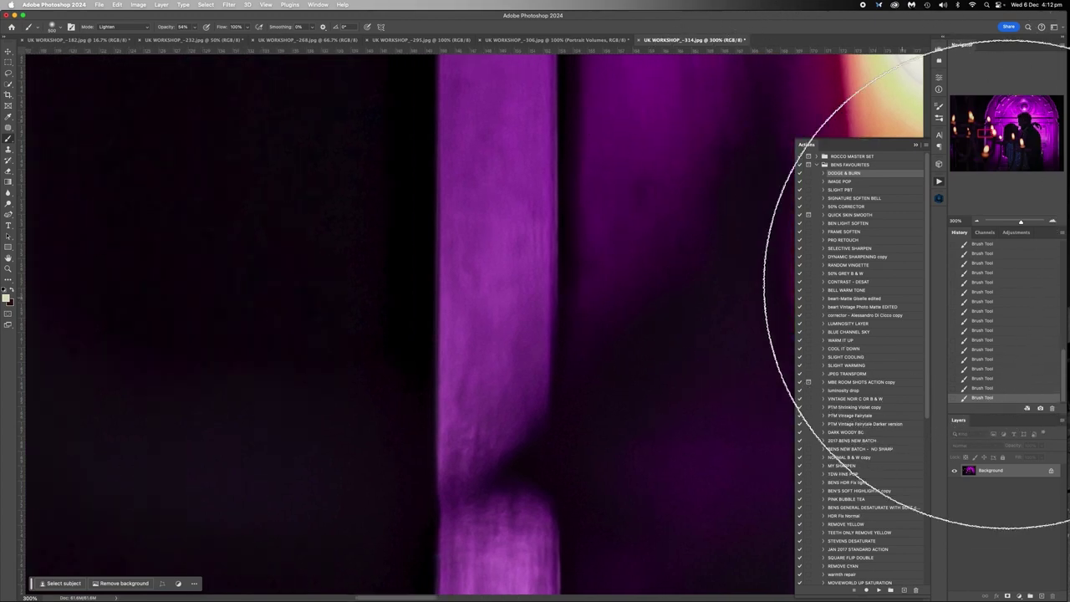
click(978, 222)
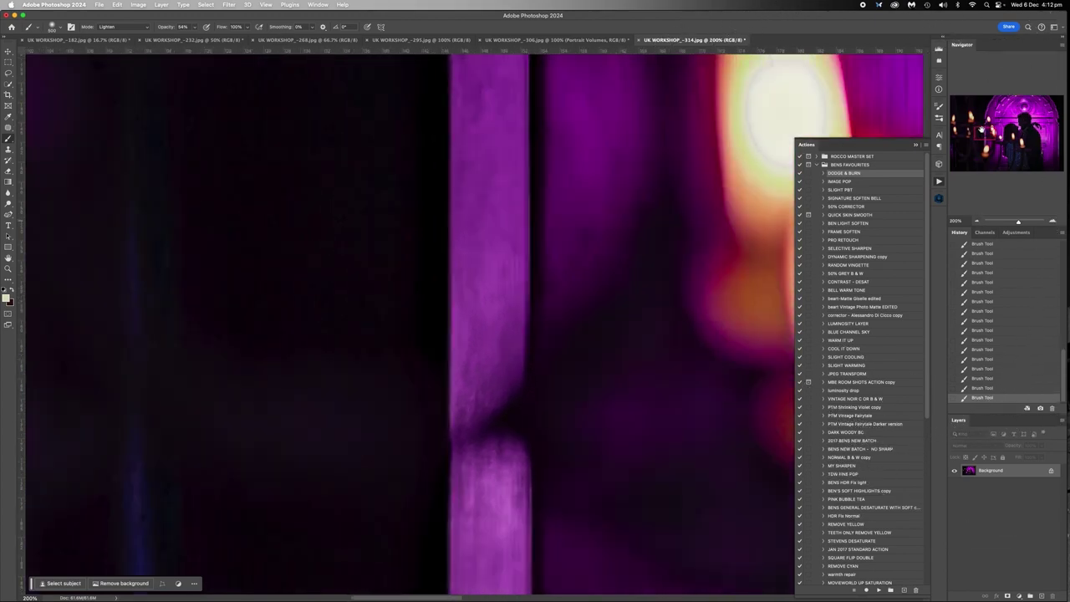
drag(973, 129, 960, 118)
key(bracketleft)
key(bracketleft)
key(bracketleft)
key(bracketleft)
key(bracketleft)
key(bracketleft)
key(bracketleft)
key(bracketleft)
key(bracketleft)
key(bracketleft)
key(bracketleft)
key(bracketleft)
key(bracketleft)
key(bracketleft)
key(bracketleft)
key(bracketleft)
key(bracketleft)
key(bracketleft)
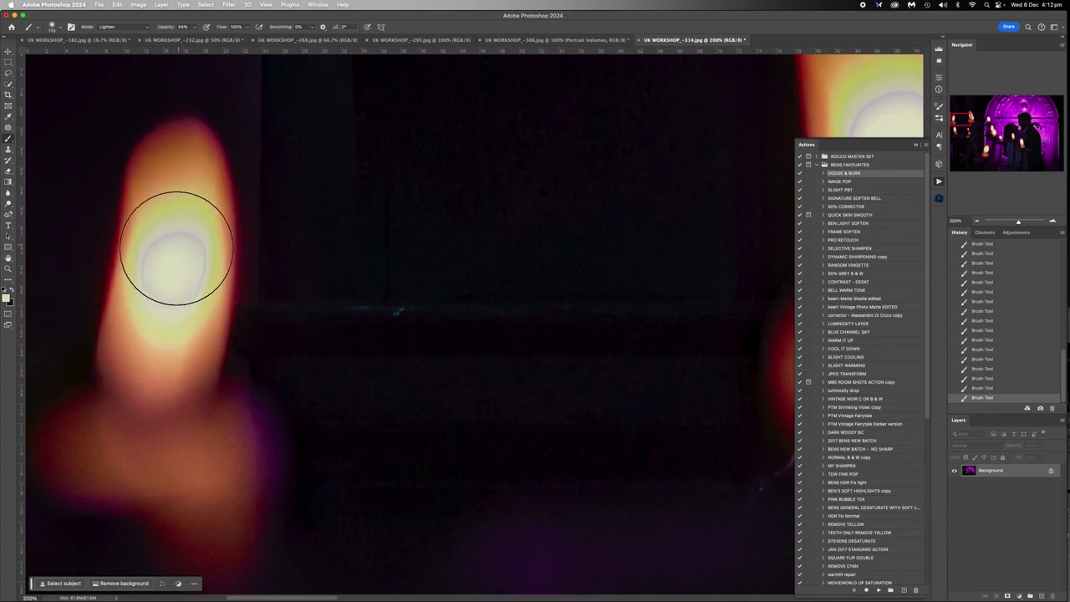
key(bracketleft)
key(bracketleft)
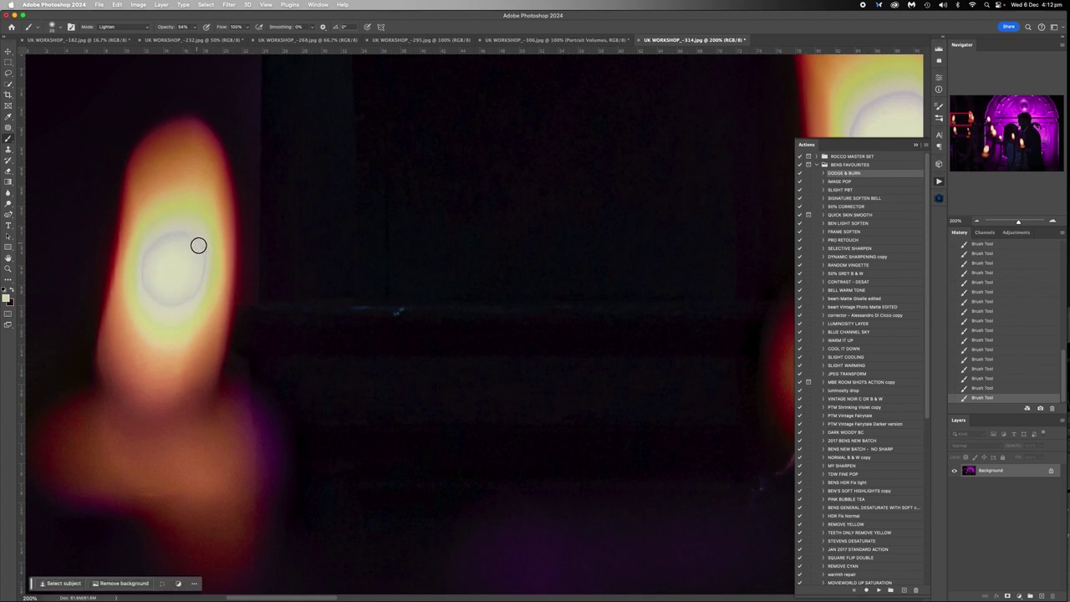
mouse_move(201, 249)
mouse_down()
mouse_move(199, 283)
mouse_move(183, 303)
mouse_move(154, 296)
mouse_move(143, 266)
mouse_move(167, 234)
mouse_up()
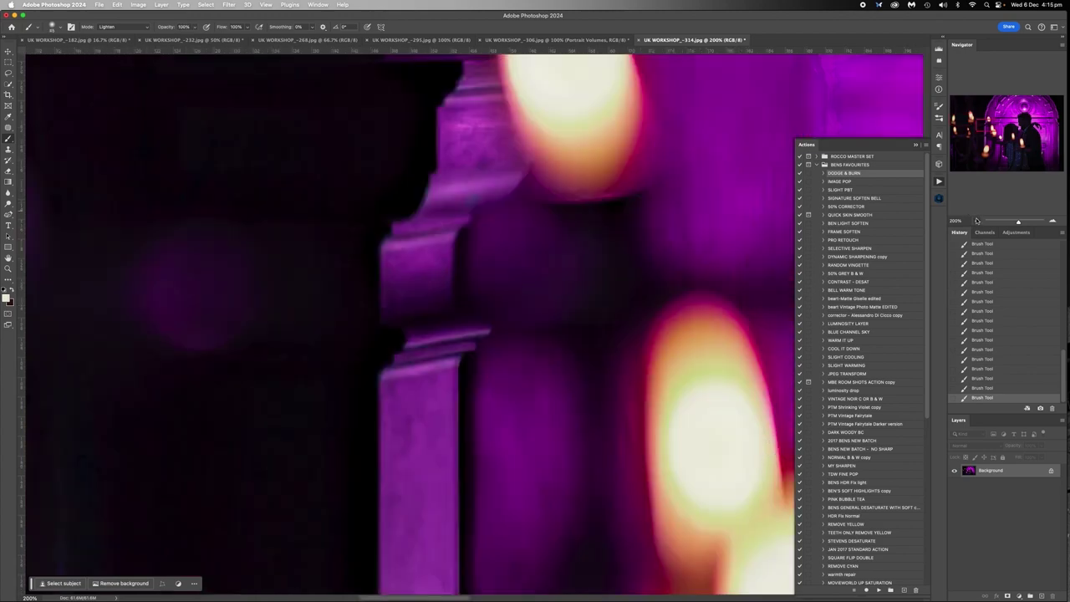
Step: Set the brush's blending mode to Overlay and sample orange from the tip of the tall upper flame
click(977, 220)
click(977, 221)
scroll(622, 404, right, 2)
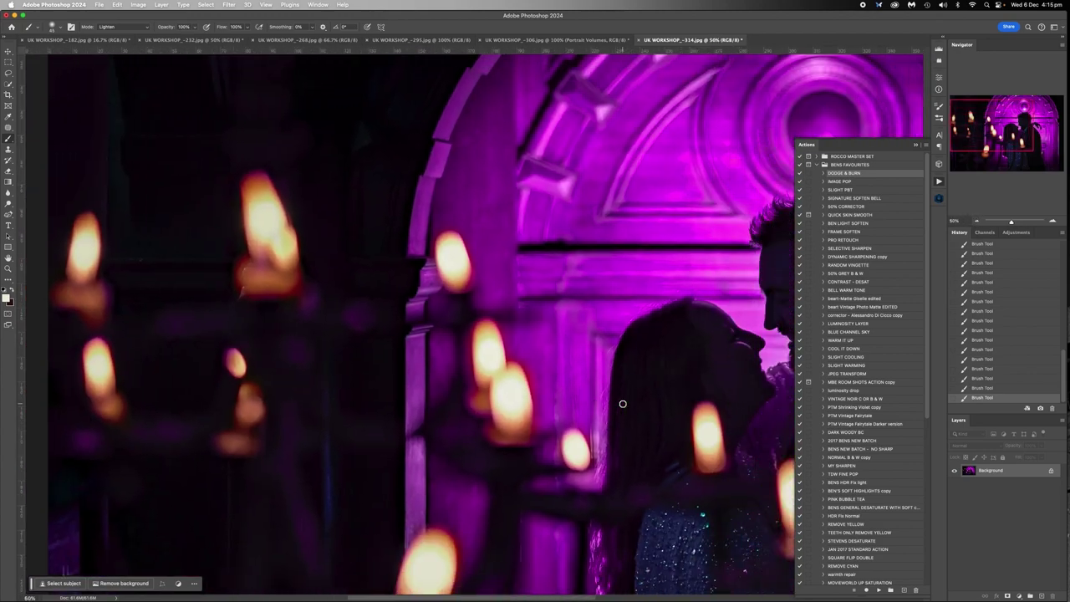
scroll(622, 403, down, 5)
scroll(622, 404, right, 4)
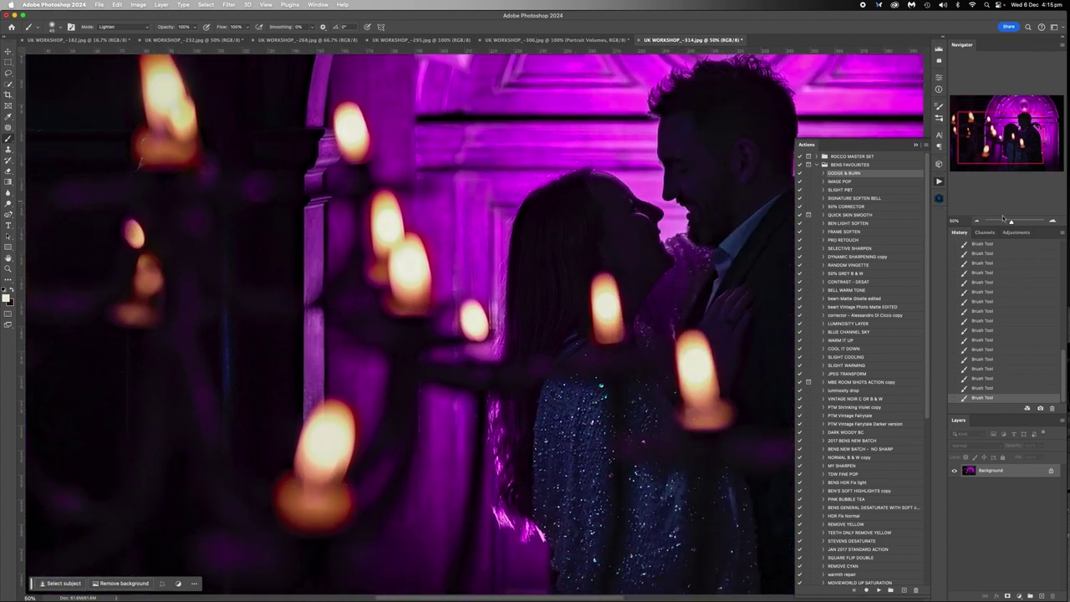
click(976, 220)
click(977, 221)
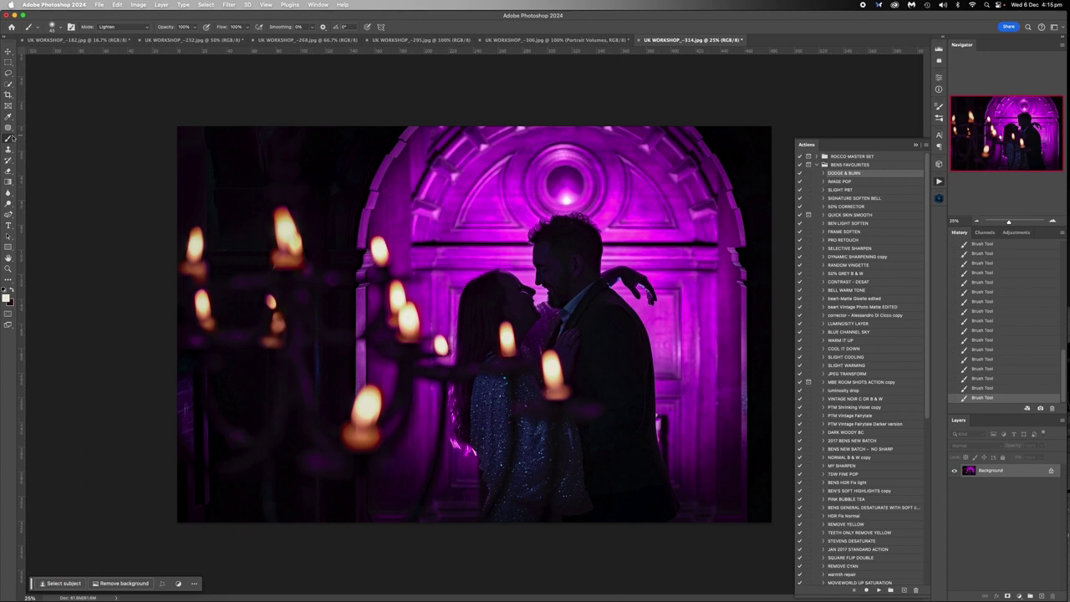
click(147, 26)
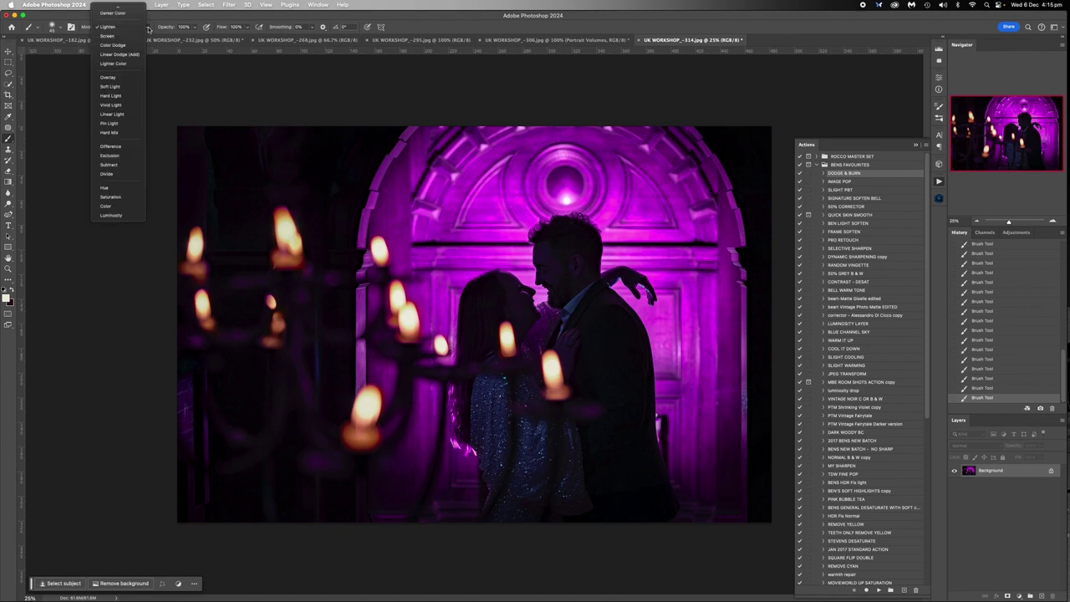
click(115, 77)
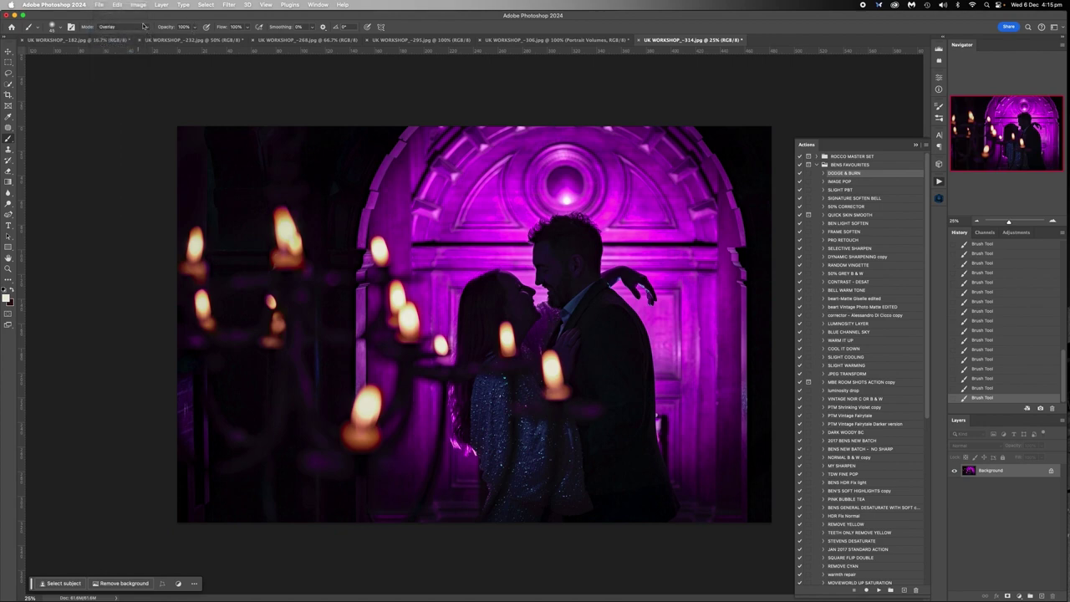
alt+click(281, 215)
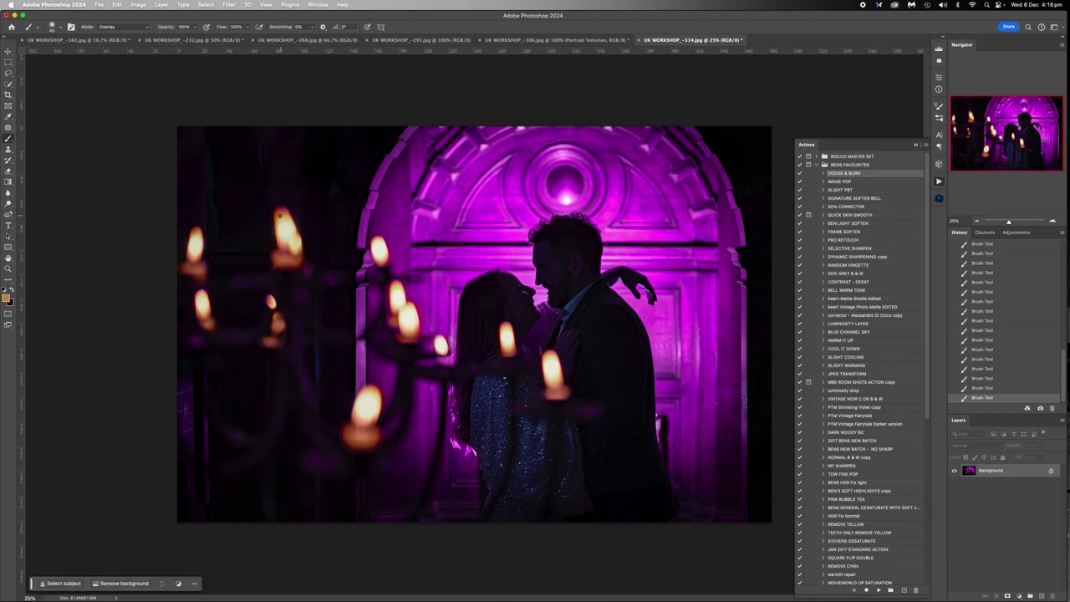
Step: Enlarge the brush and try orange dabs over the upper leftmost flame and the tall flame, undoing the dabs
key(bracketright)
key(bracketright)
key(bracketright)
key(bracketright)
key(bracketright)
key(bracketright)
key(bracketright)
key(bracketright)
key(bracketright)
key(bracketright)
key(bracketright)
key(bracketright)
key(bracketright)
click(196, 247)
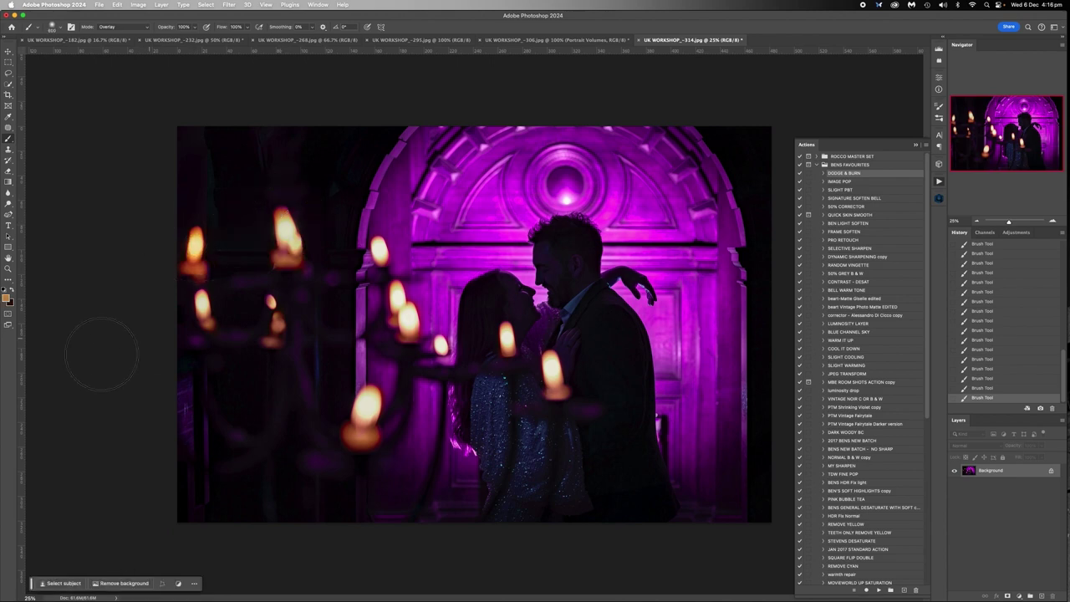
key(bracketright)
key(bracketright)
key(bracketright)
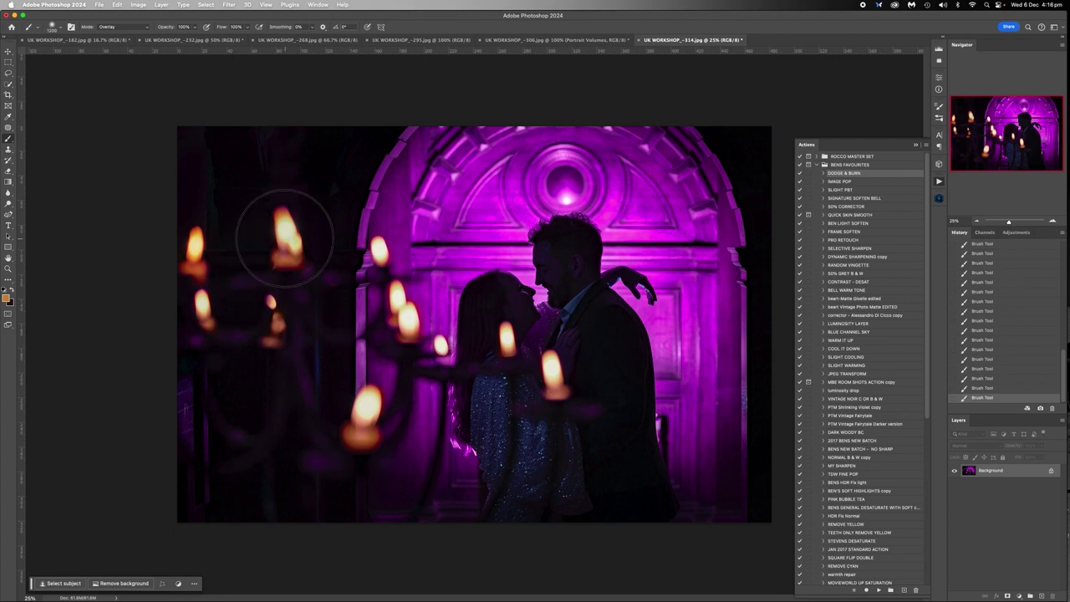
click(284, 236)
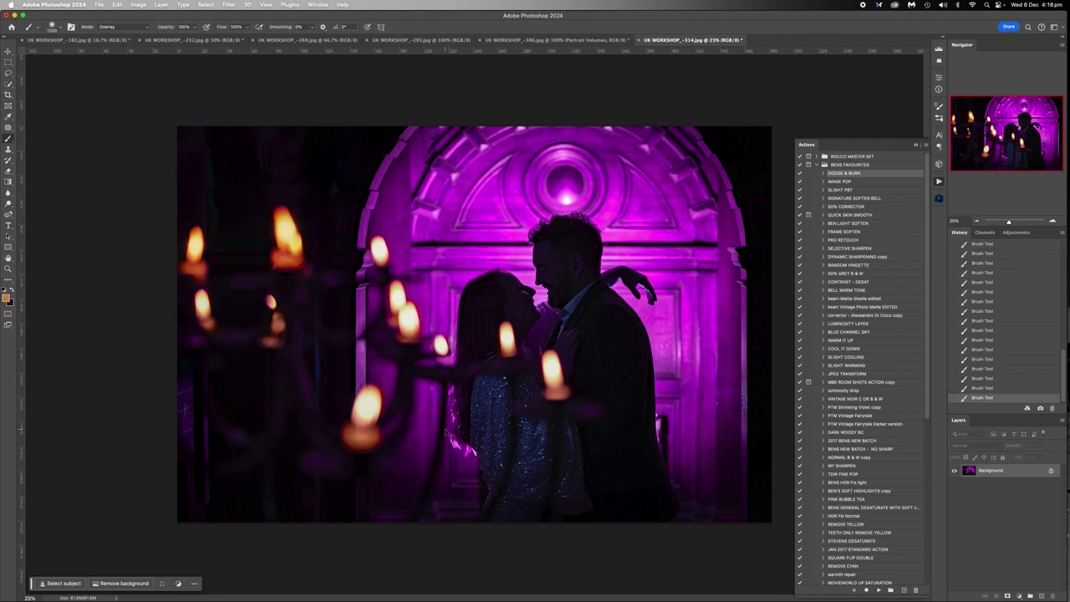
key(super+z)
key(super+z)
Step: Lower the brush opacity to 54% and dab the orange glow over the upper leftmost flame
click(194, 28)
click(178, 36)
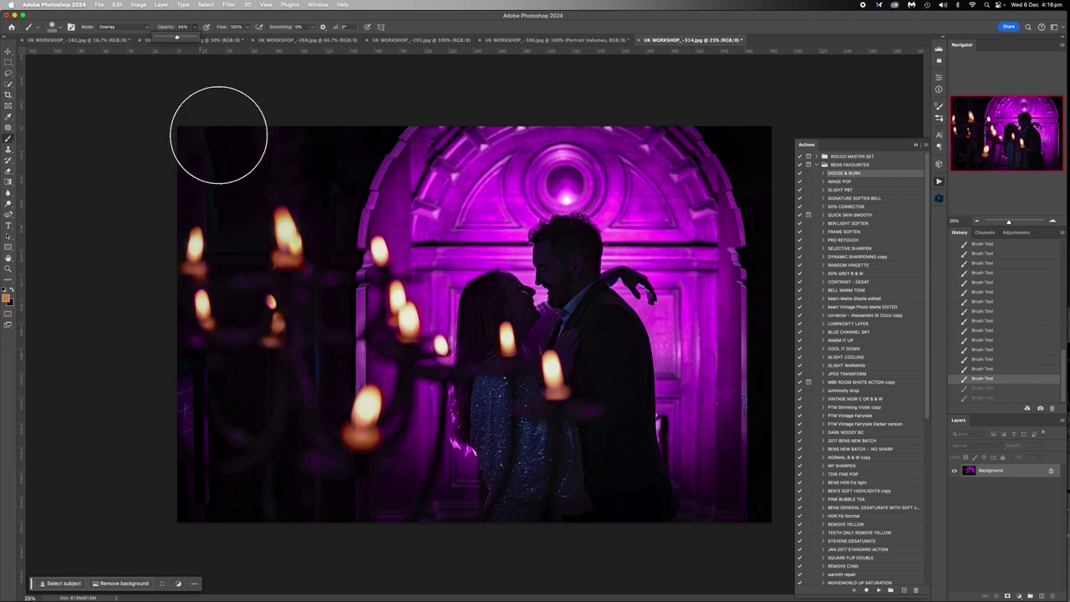
click(192, 240)
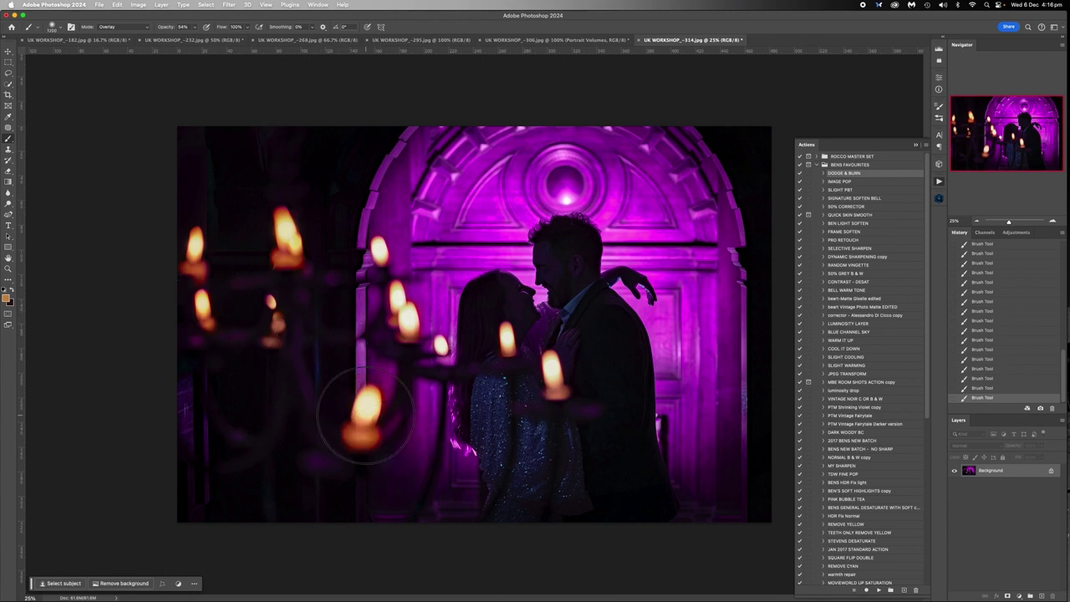
Step: Adjust the brush size per candle and dab orange glow over the flames beside the pillar and in front of the couple
key([)
key([)
key([)
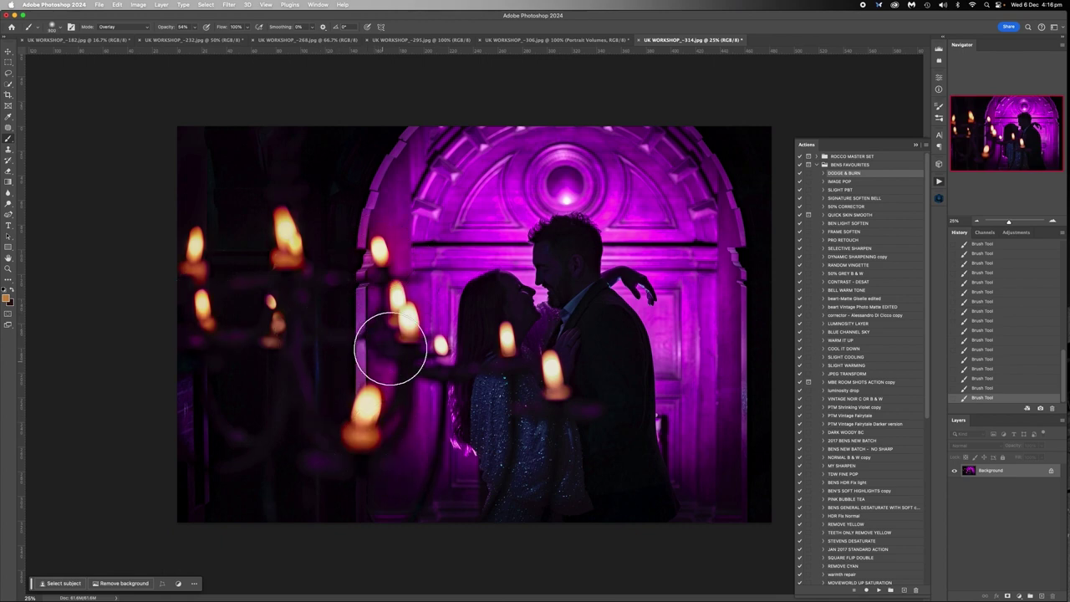
key(bracketleft)
key(bracketleft)
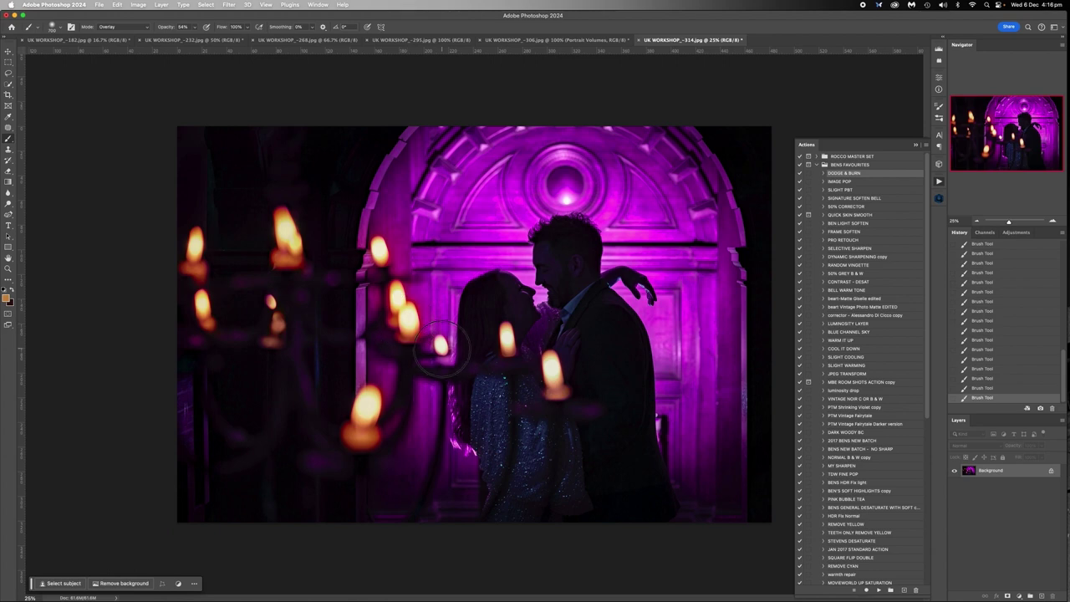
key(bracketright)
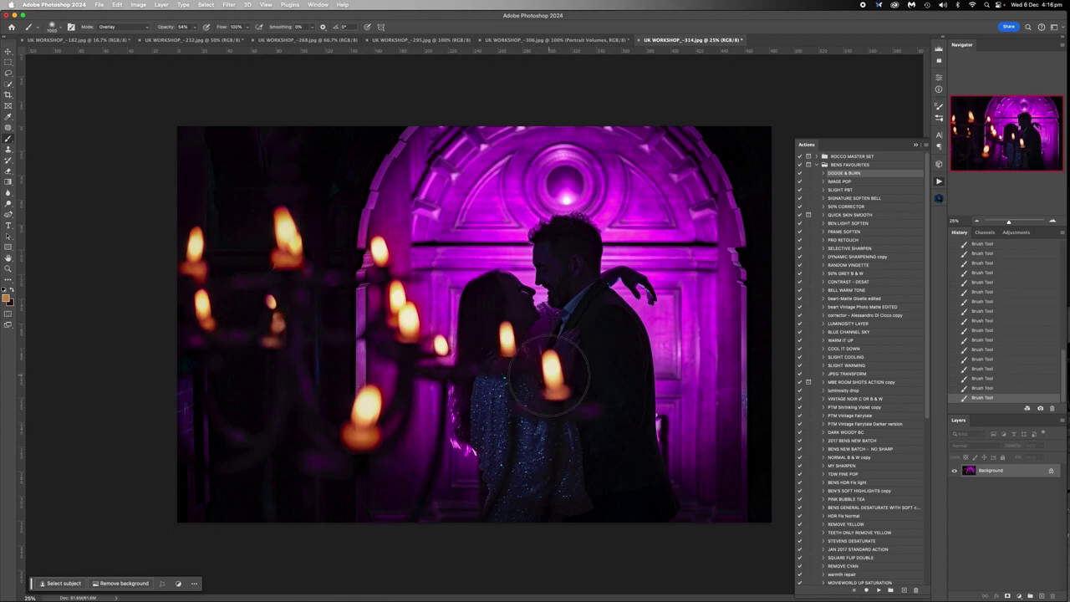
key(bracketright)
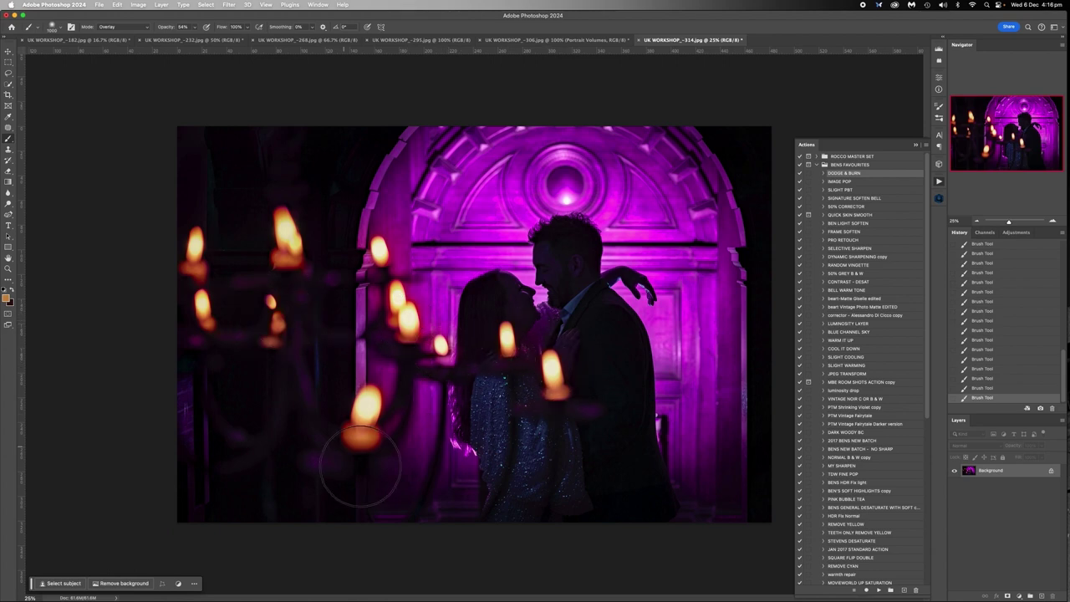
Step: Examine the orange glow around the flames near the couple up close and in the whole picture
mouse_move(531, 598)
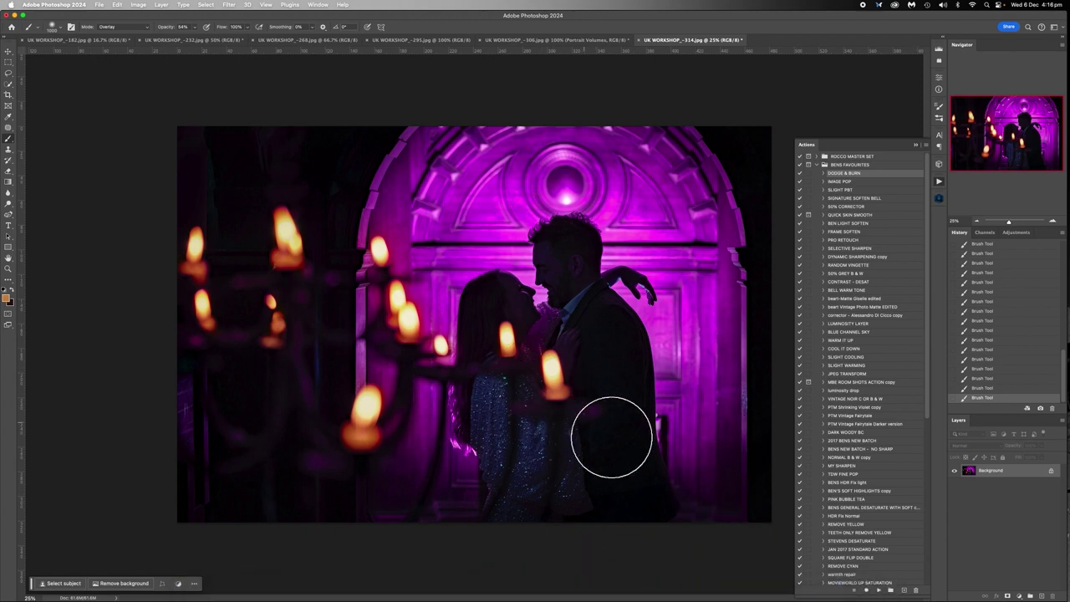
click(1052, 221)
click(1052, 221)
click(1053, 221)
scroll(459, 275, right, 2)
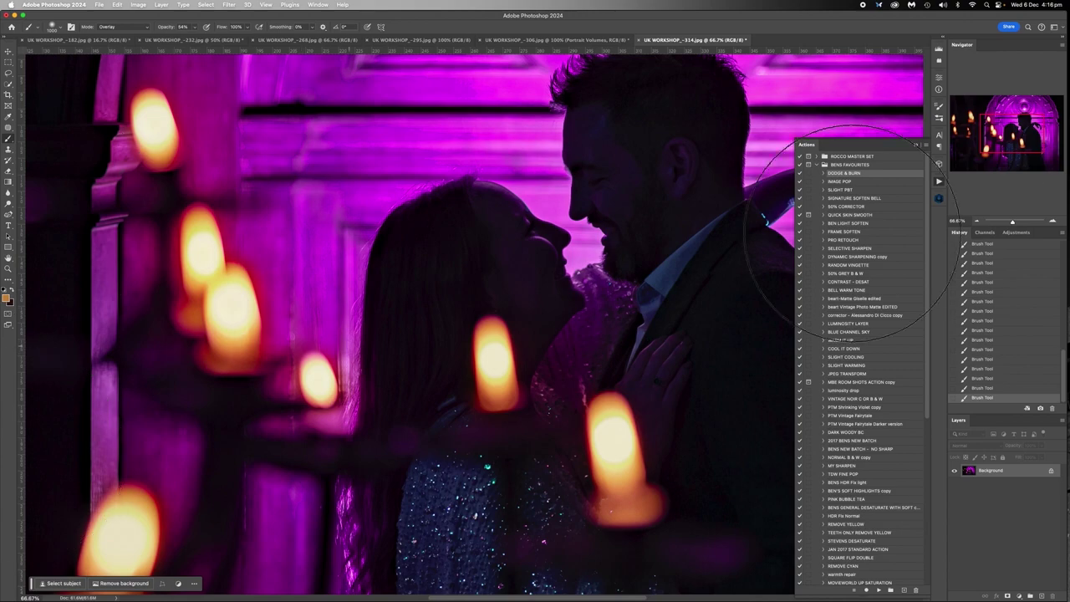
click(978, 222)
click(978, 221)
click(977, 221)
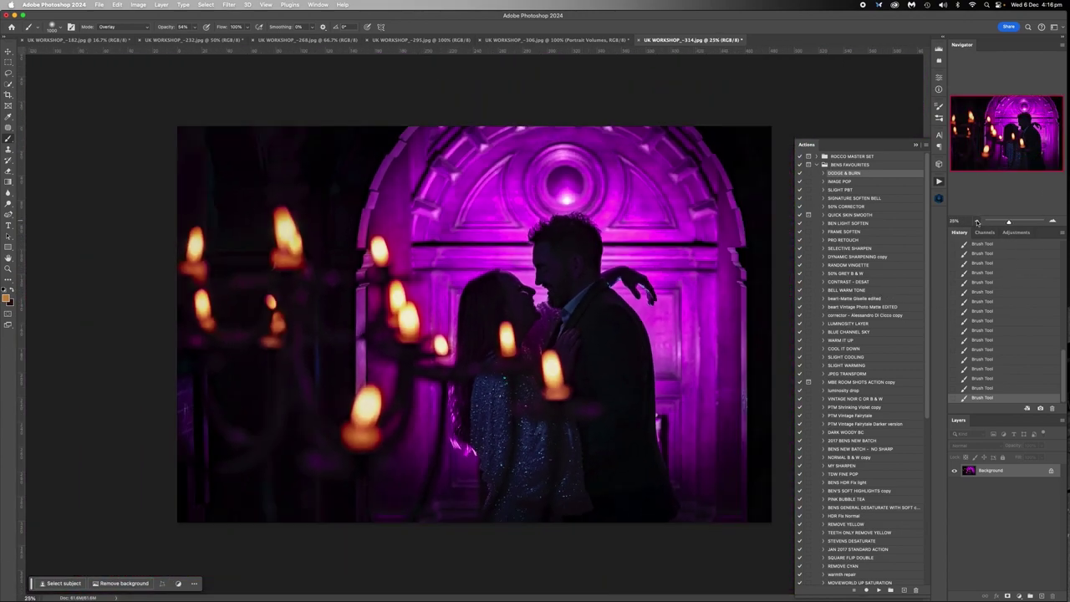
click(977, 222)
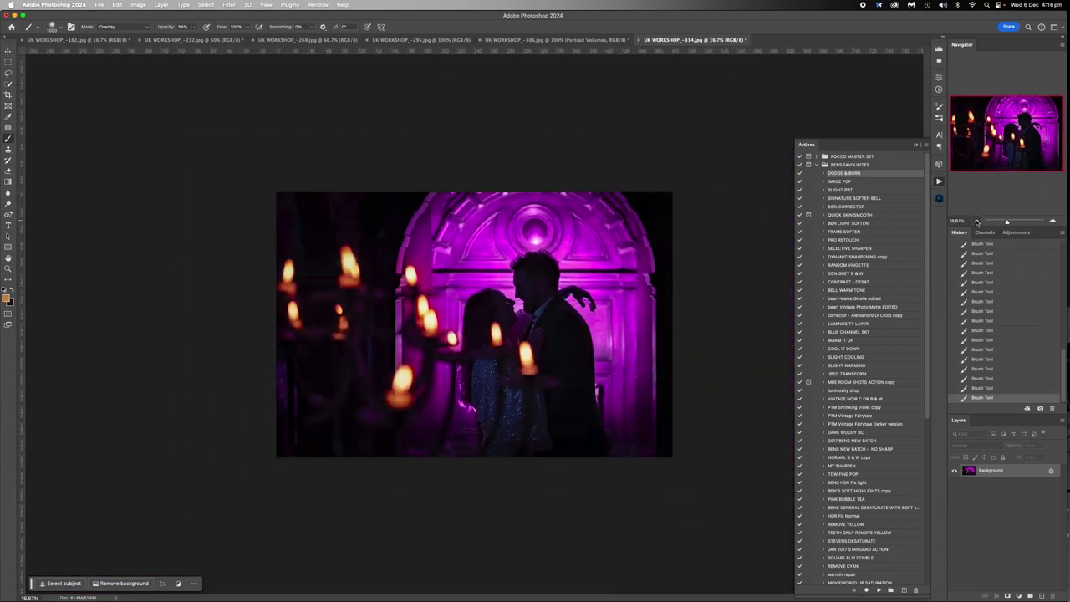
Step: Try to remove the bright light above the man's head by outlining it with the Patch tool and filling it, undoing the fill
click(1053, 221)
click(1053, 221)
click(1054, 222)
click(1054, 221)
drag(1018, 130, 1021, 111)
key([)
key([)
key([)
key([)
key([)
key([)
key([)
key([)
key([)
key([)
key([)
key([)
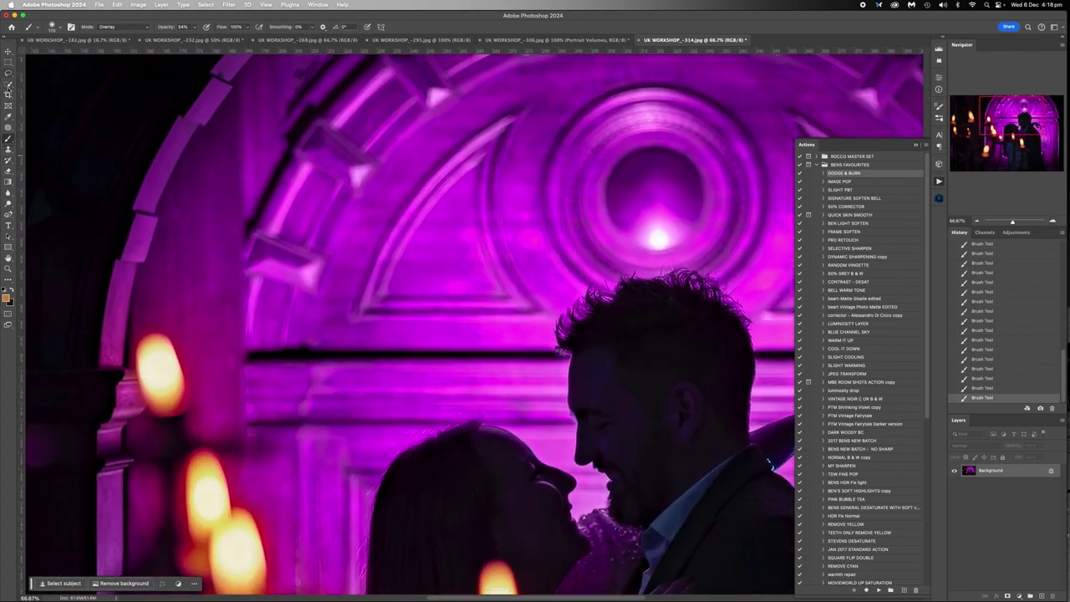
key(j)
mouse_move(656, 229)
mouse_down()
mouse_move(675, 239)
mouse_move(659, 228)
mouse_move(502, 209)
mouse_up()
key(shift+BackSpace)
click(536, 224)
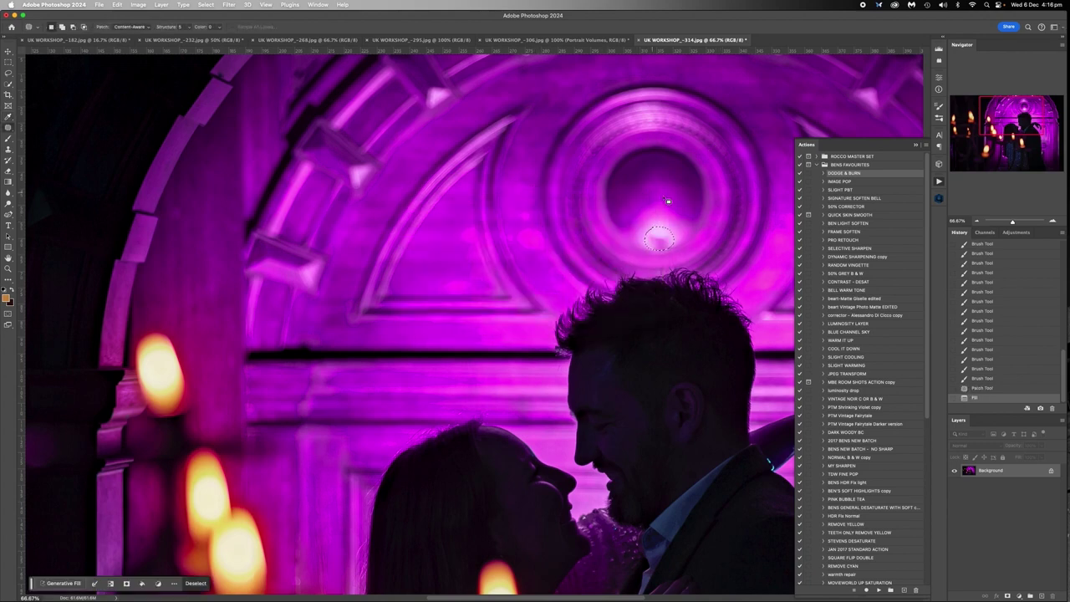
key(super+z)
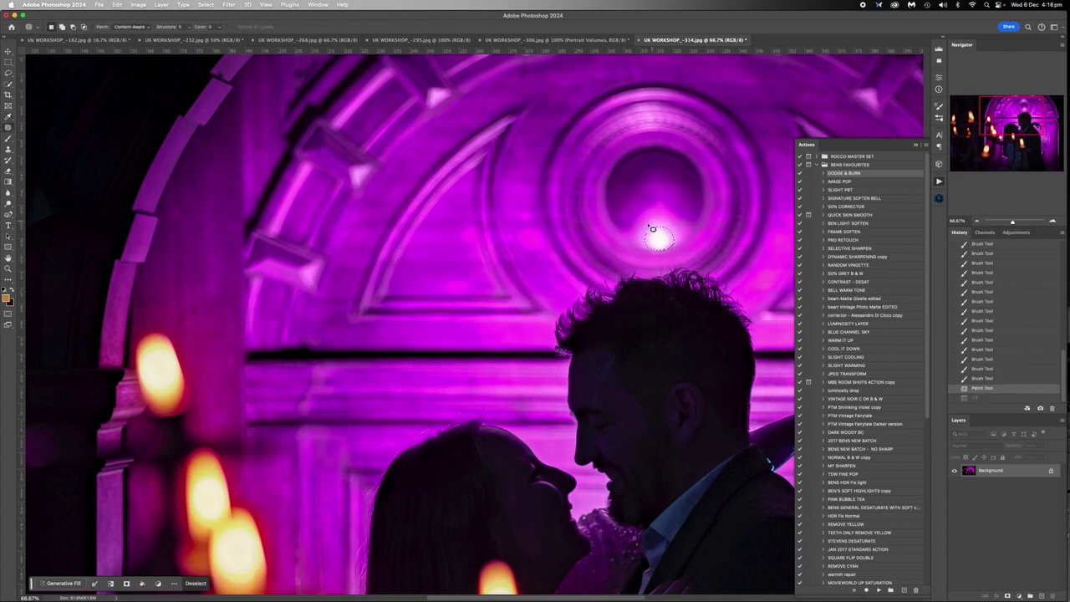
key(super+d)
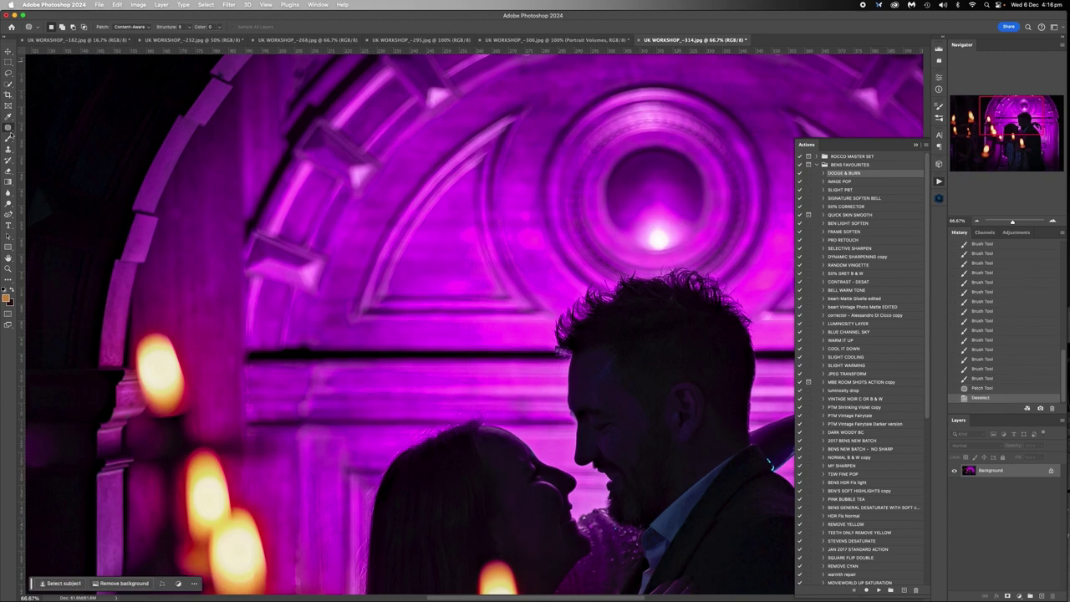
Step: Clone nearby purple tones over the bright light in the round moulding above the man's head with the Clone Stamp
key(s)
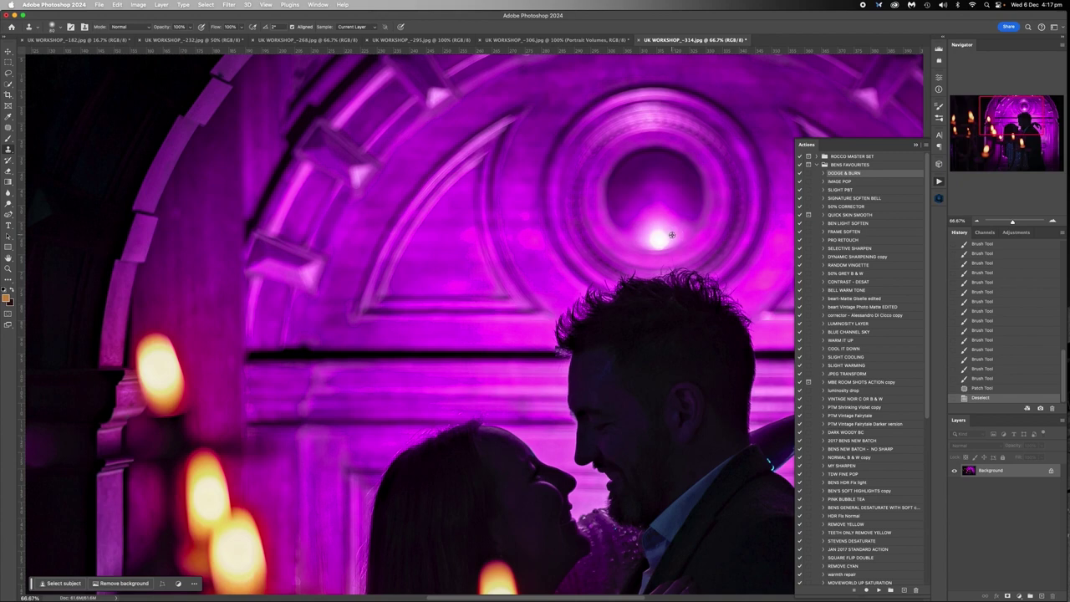
click(665, 238)
click(659, 233)
click(653, 241)
click(667, 243)
click(664, 244)
click(659, 242)
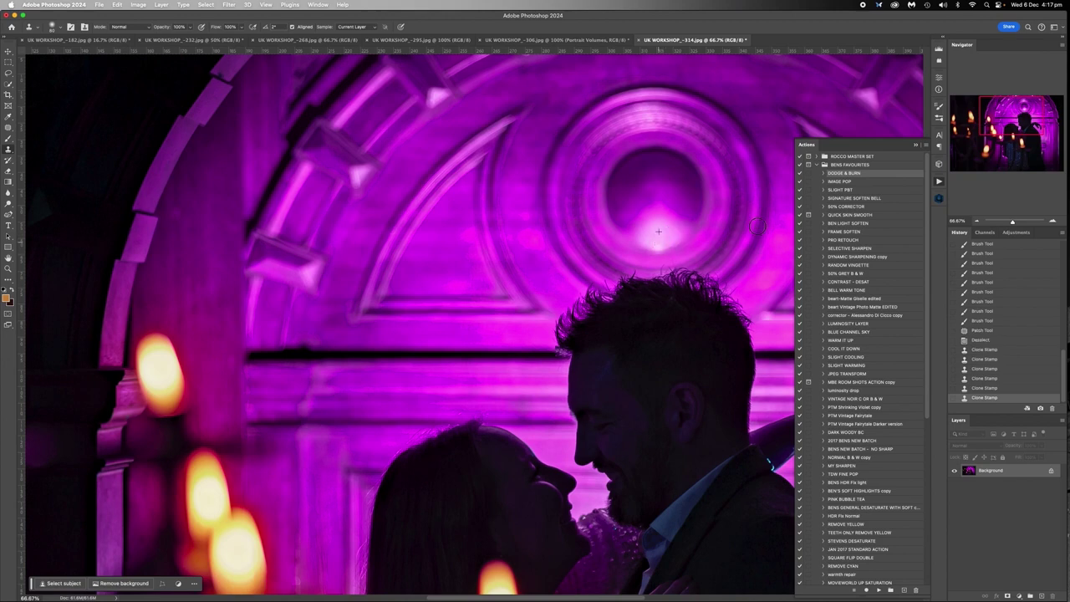
click(667, 253)
click(662, 242)
click(661, 252)
click(658, 254)
click(661, 254)
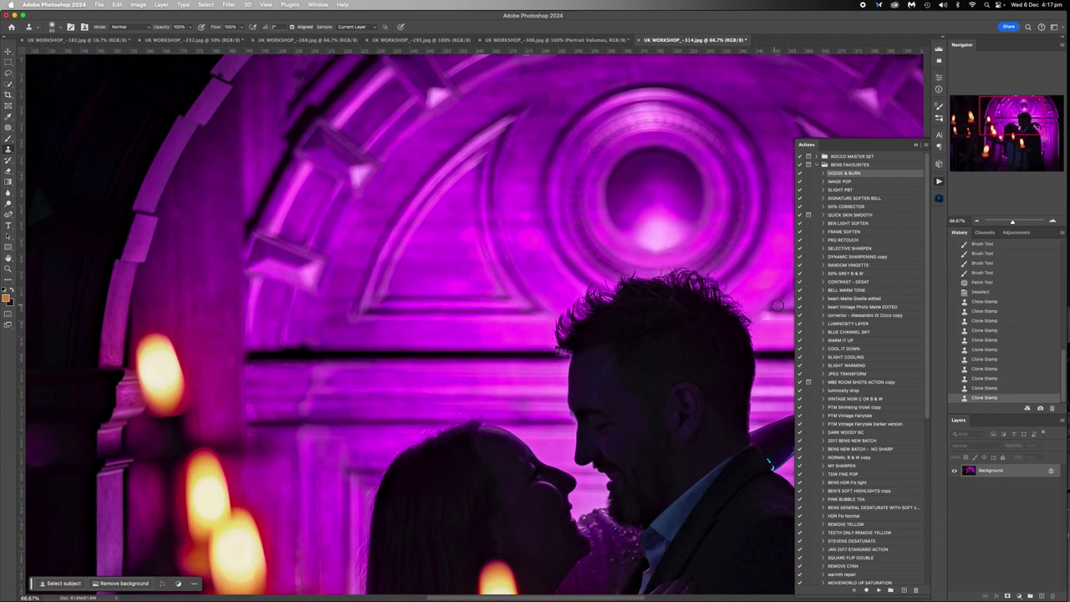
click(978, 222)
click(977, 222)
click(977, 221)
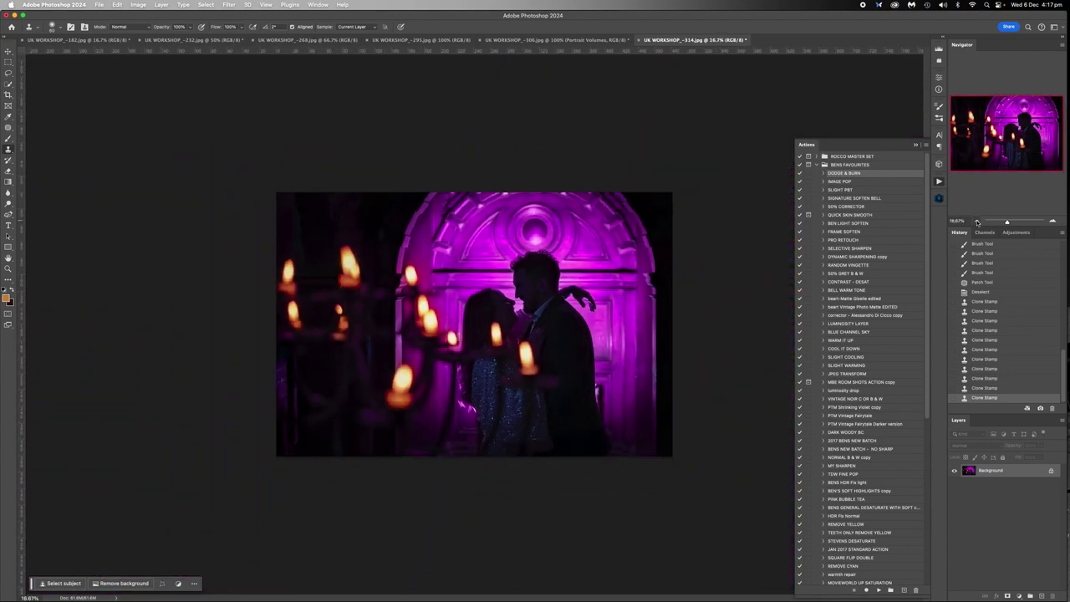
click(1053, 221)
click(1052, 220)
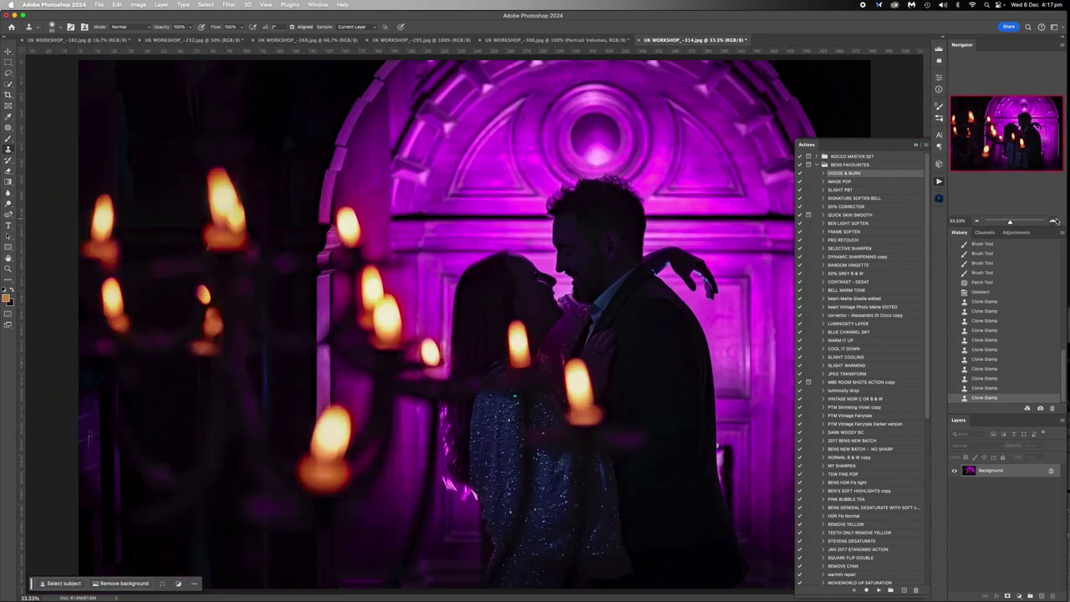
Step: Sample the wall's purple and brush it in Overlay mode over the bright spot in the round moulding above the man
click(1052, 221)
click(1052, 221)
drag(1014, 140, 1017, 123)
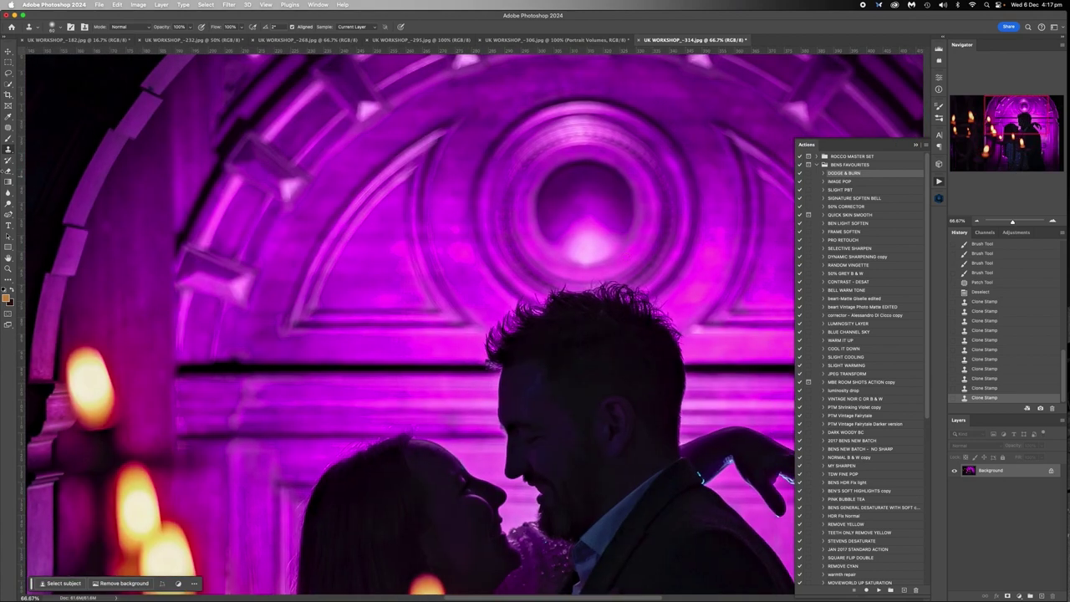
click(8, 139)
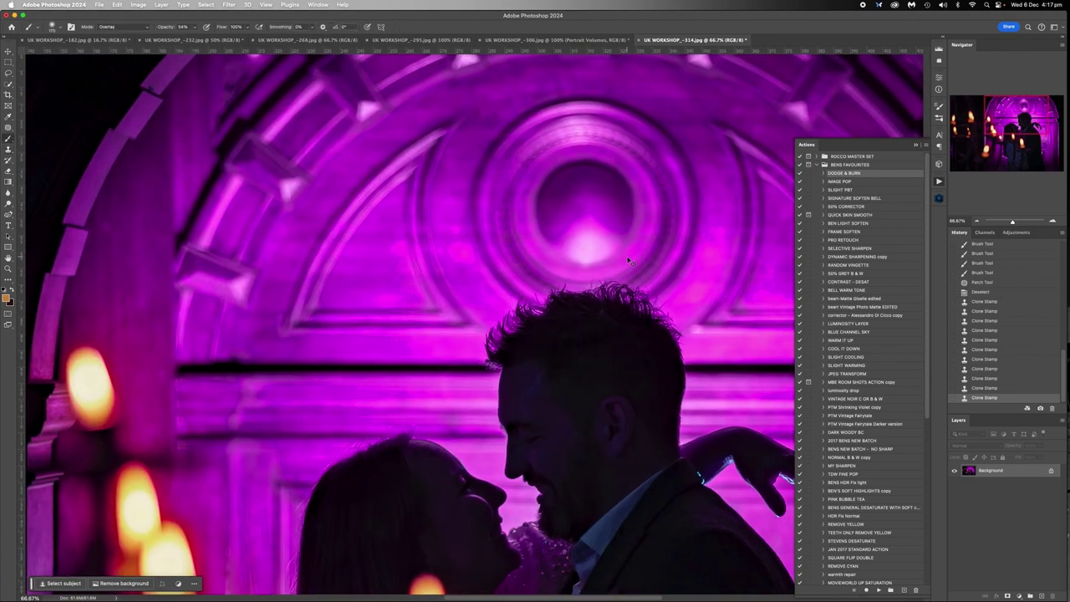
alt+click(626, 255)
key(])
key(])
key(])
key(bracketleft)
key(bracketleft)
key(bracketleft)
click(585, 258)
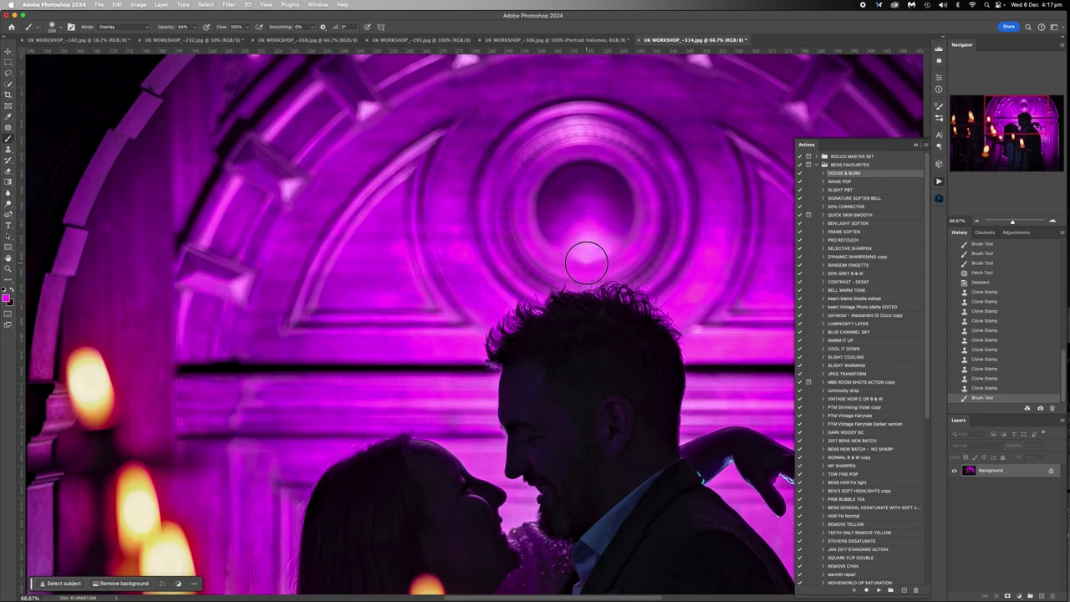
Step: Undo the dab on the round moulding's upper rim and repaint it in purple at 31% brush opacity
key(bracketright)
click(575, 137)
key(ctrl+z)
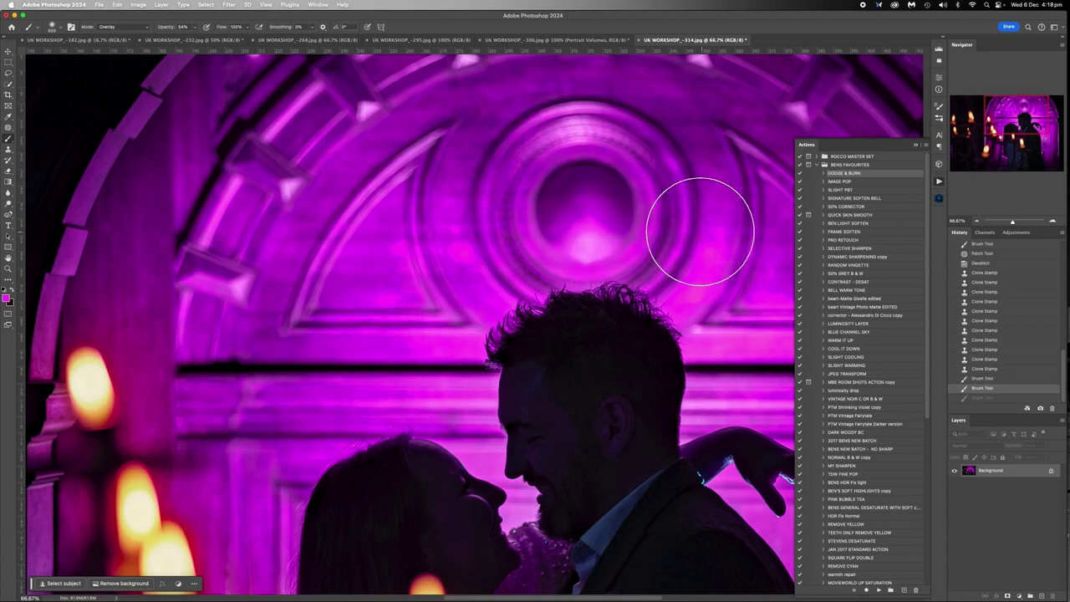
click(196, 28)
drag(196, 38, 186, 37)
click(576, 138)
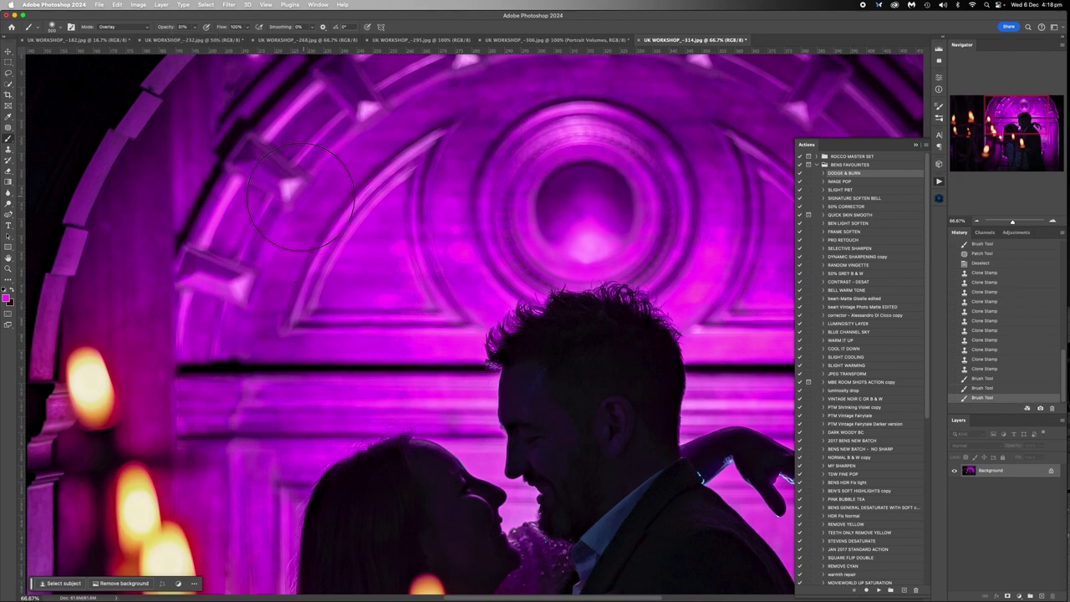
Step: Dab purple with a smaller brush over the pale highlights on the arch's blocks on both sides of the moulding
key(bracketleft)
click(239, 286)
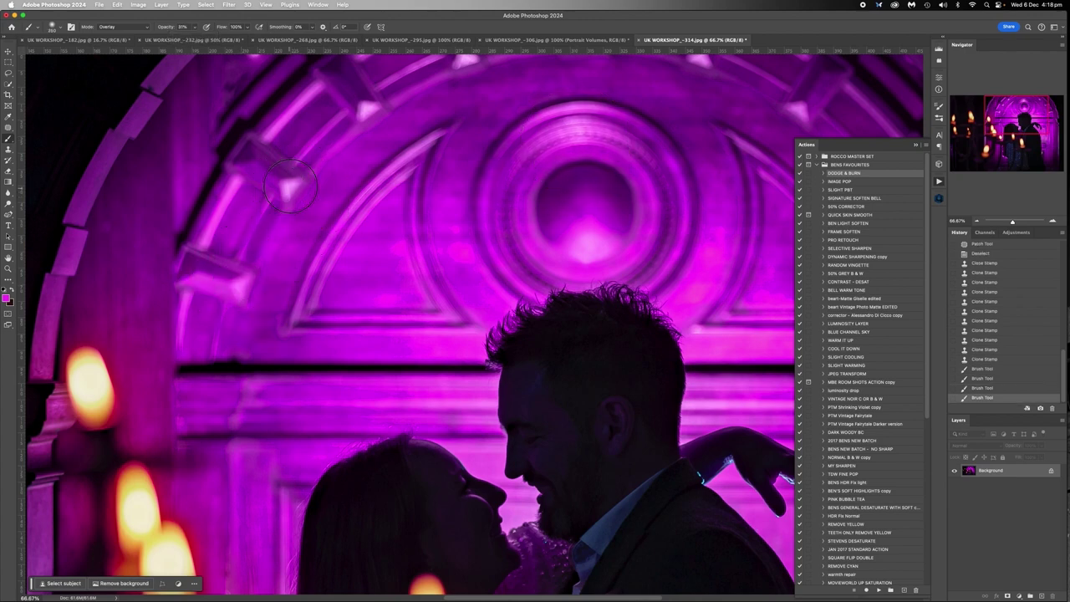
click(291, 188)
click(368, 112)
scroll(499, 84, up, 3)
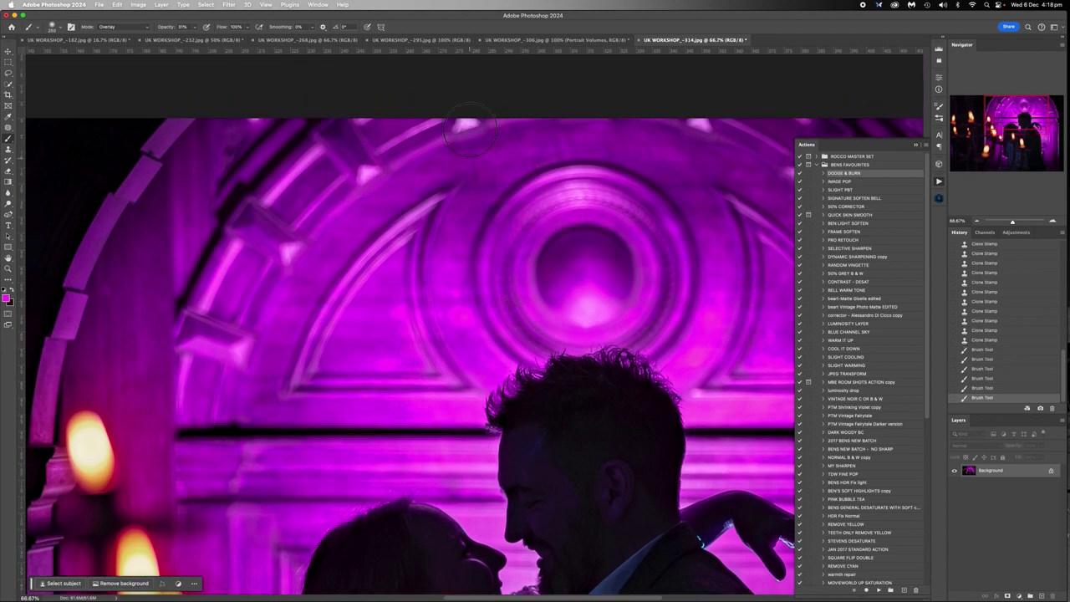
scroll(667, 219, right, 5)
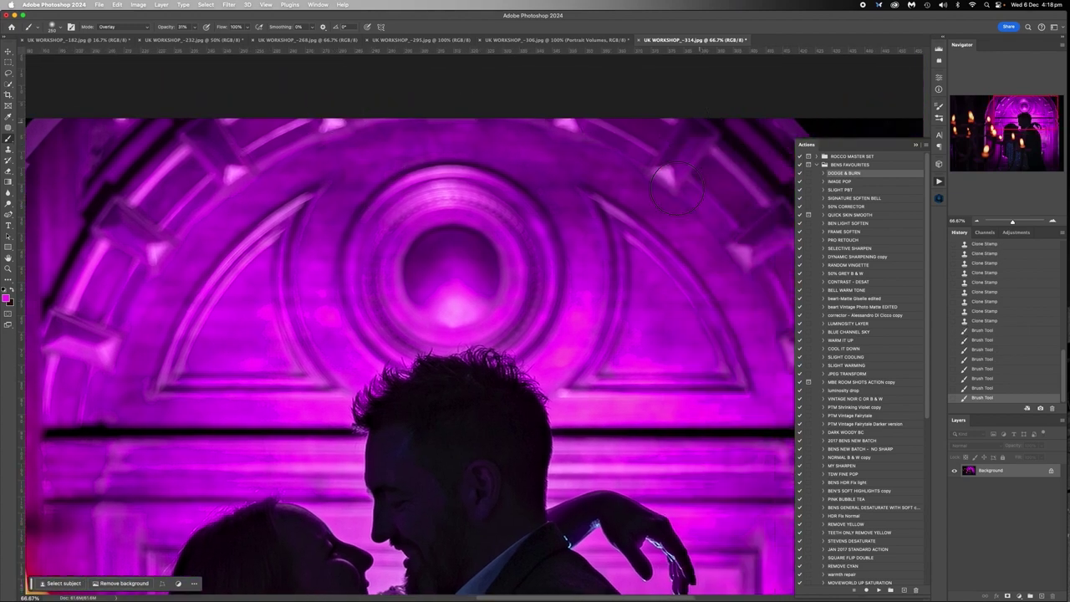
drag(667, 175, 741, 269)
Step: Brush purple over the remaining bright spot on the wall and the rim light on the woman's hand and wrist
scroll(635, 334, right, 5)
click(327, 317)
click(326, 319)
scroll(652, 342, down, 5)
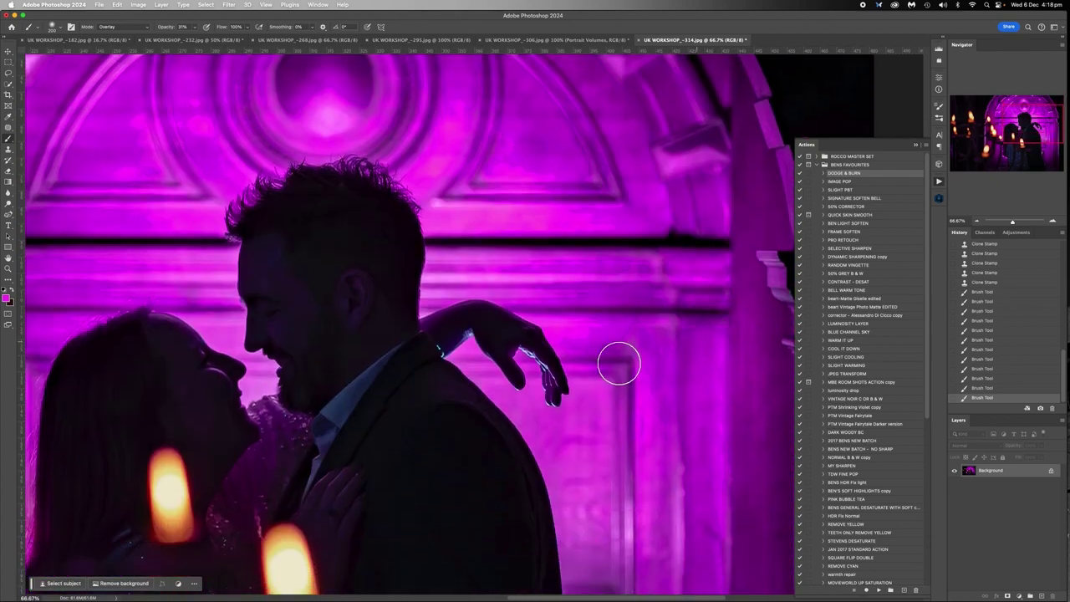
click(530, 363)
click(465, 346)
Step: Brush purple over the bright hair edge behind the woman and the pale light beside the man's back
scroll(254, 409, left, 5)
scroll(253, 409, down, 3)
scroll(255, 517, down, 5)
mouse_move(265, 535)
mouse_down()
mouse_move(296, 487)
mouse_move(286, 449)
mouse_up()
click(976, 222)
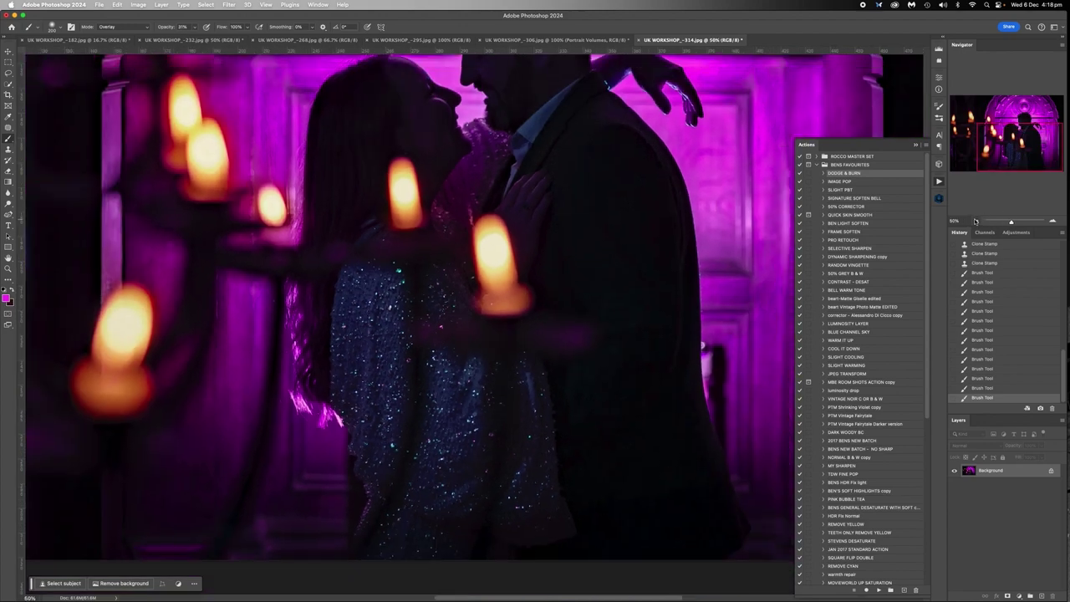
drag(721, 448, 722, 490)
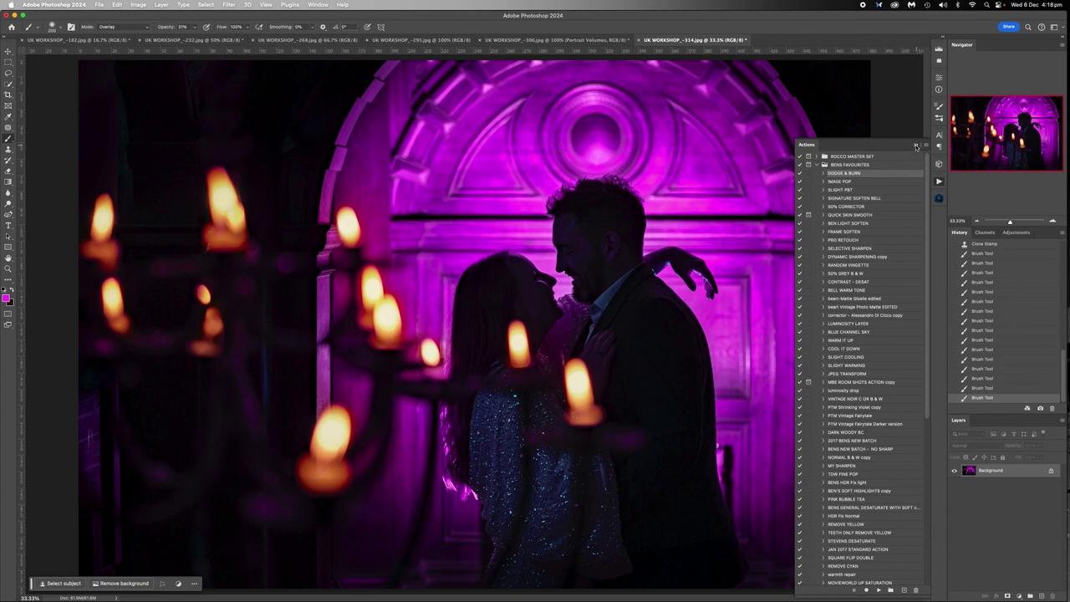
Step: Run the WARM IT UP action and invert its layer mask to hide the warming
click(917, 147)
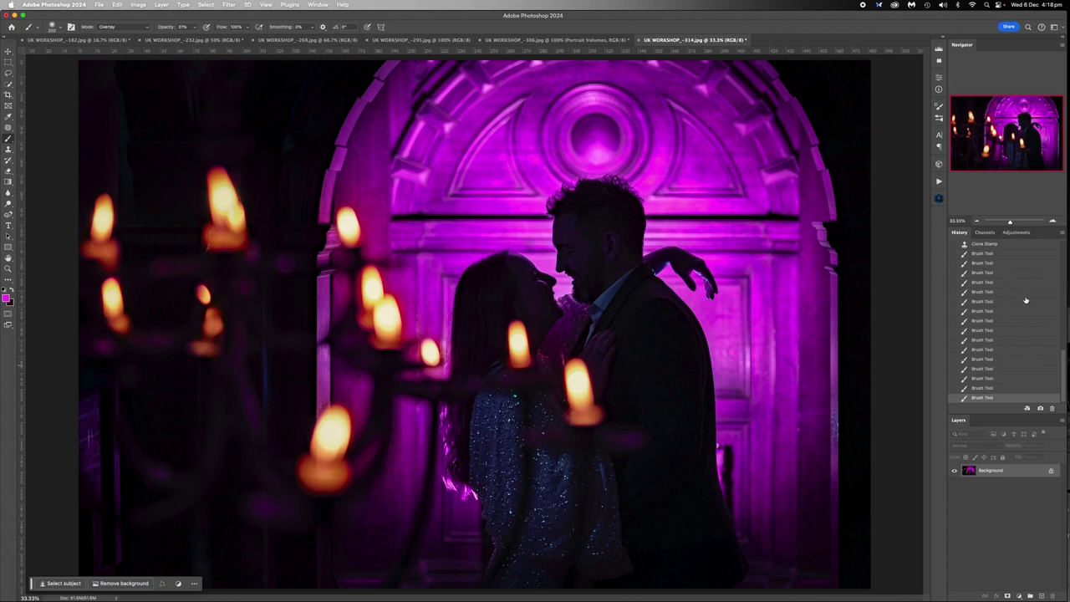
click(938, 182)
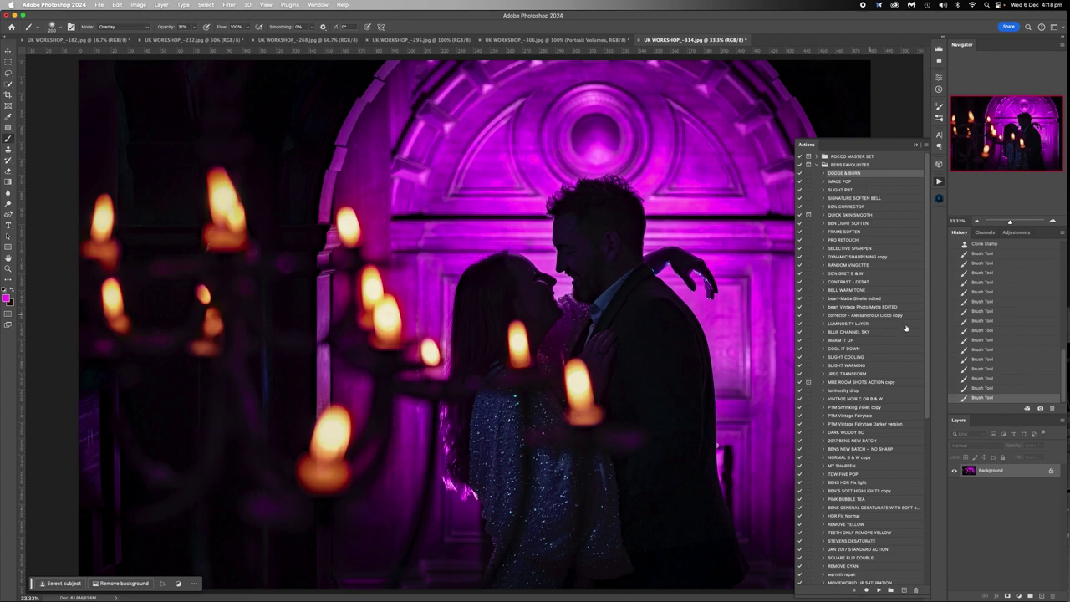
click(850, 341)
click(877, 590)
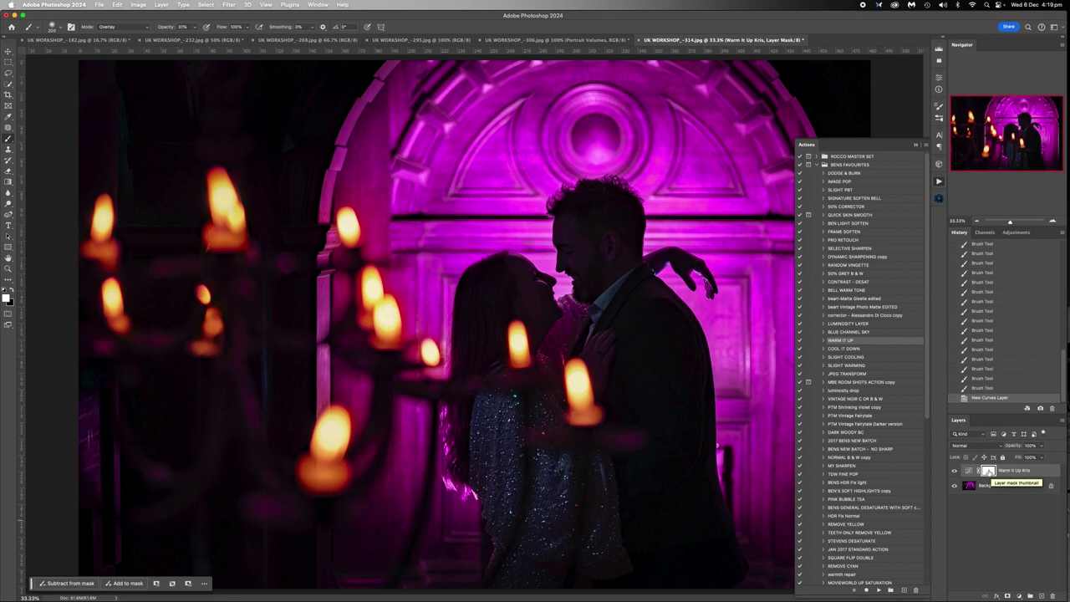
key(super+i)
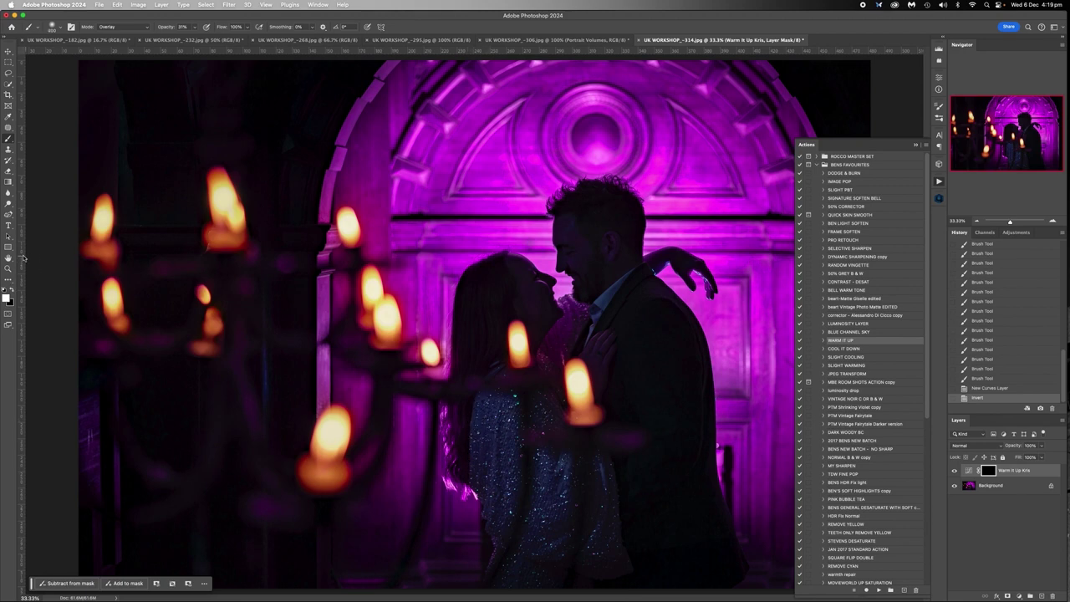
Step: Set the brush to Normal mode at 100% opacity and paint the warming onto the man's shirt collar
click(117, 27)
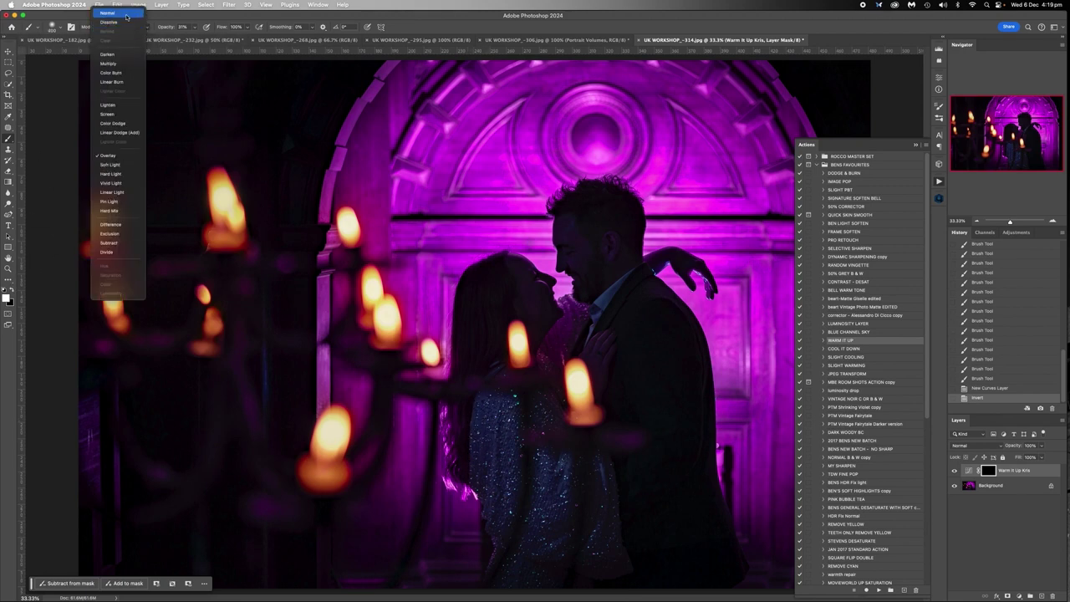
click(127, 14)
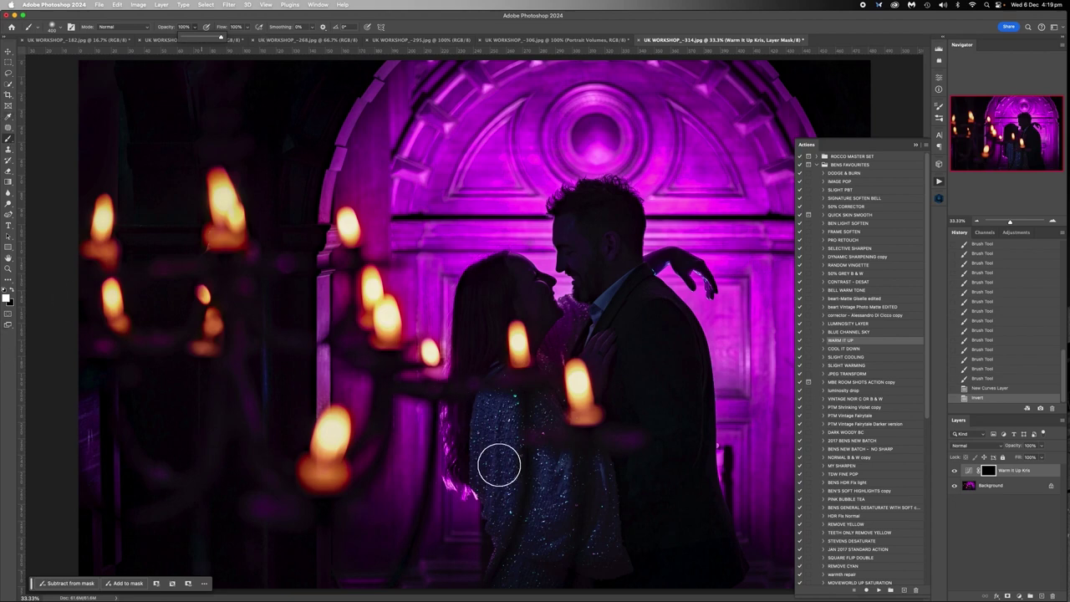
key(bracketleft)
key(bracketleft)
key(bracketleft)
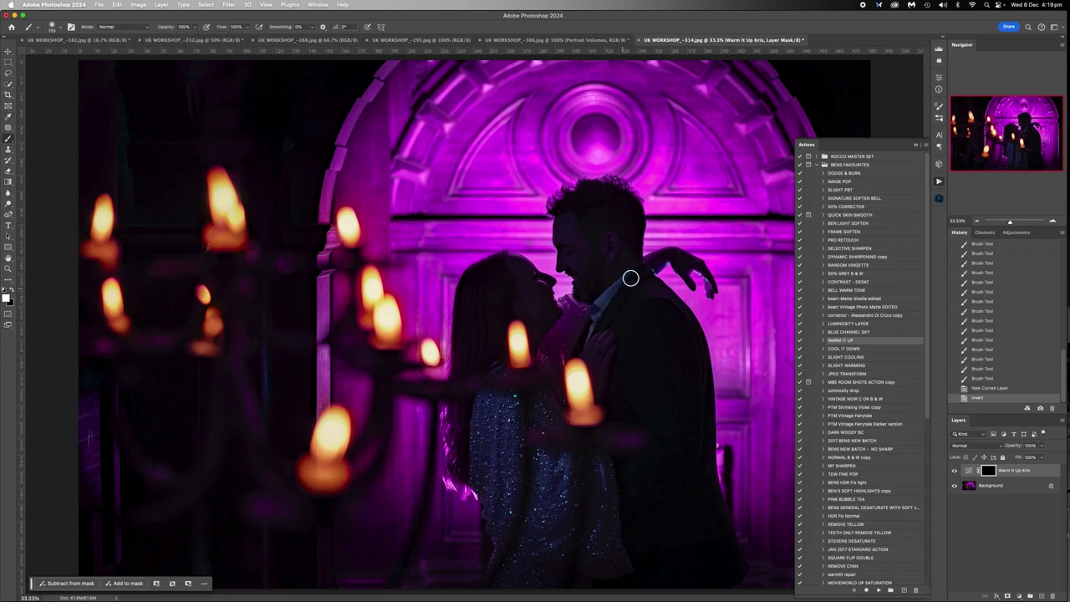
mouse_move(609, 298)
mouse_down()
mouse_move(585, 342)
mouse_move(624, 286)
mouse_up()
Step: Enlarge the brush and paint the warming onto the mask over the woman's sequinned dress
key(bracketright)
key(bracketright)
key(bracketright)
key(bracketright)
key(bracketright)
key(bracketright)
key(bracketright)
key(bracketright)
key(bracketright)
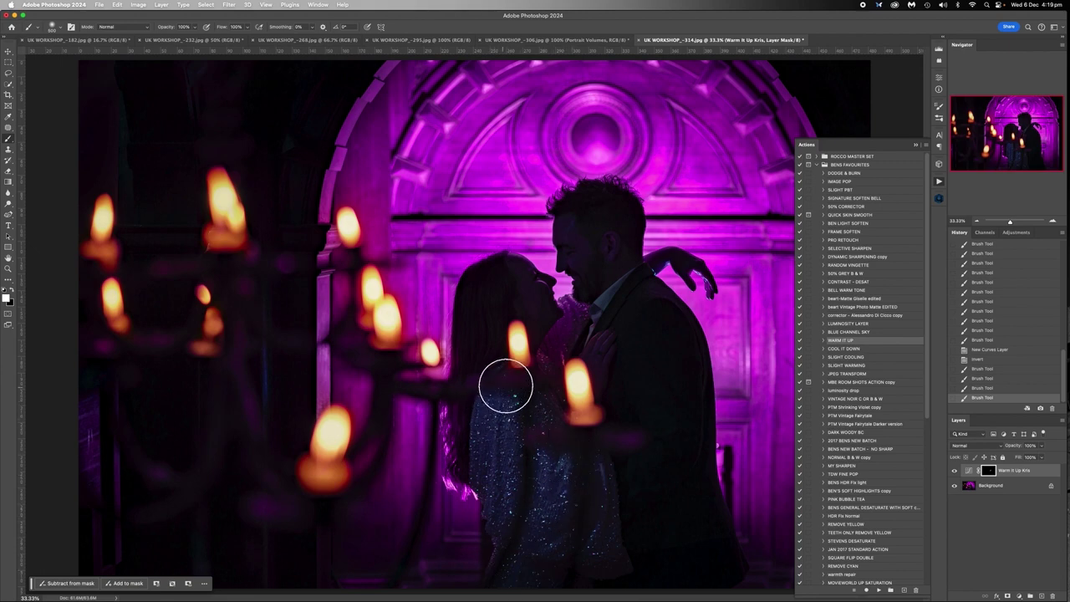
mouse_move(539, 502)
mouse_down()
mouse_move(572, 467)
mouse_move(560, 559)
mouse_move(610, 589)
mouse_move(607, 520)
mouse_move(545, 596)
mouse_move(511, 581)
mouse_move(565, 472)
mouse_move(600, 476)
mouse_move(619, 573)
mouse_move(505, 409)
mouse_move(509, 425)
mouse_move(549, 395)
mouse_up()
key([)
click(553, 361)
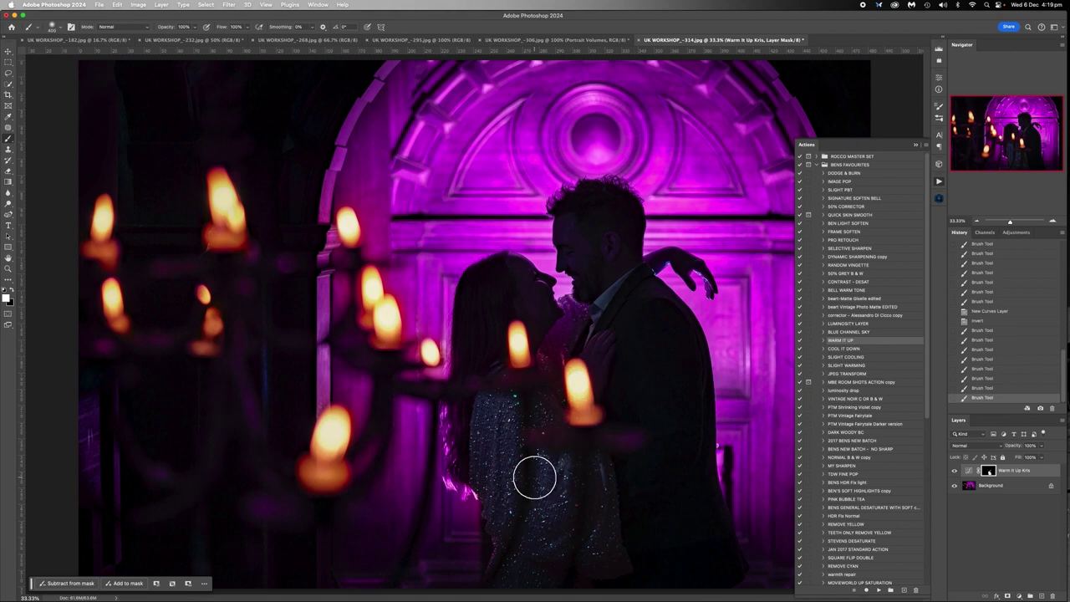
Step: Undo the last dab and paint the warming over the dress's sleeve, side and lower hem
key(super+z)
mouse_move(495, 410)
mouse_down()
mouse_move(494, 482)
mouse_move(546, 479)
mouse_move(531, 571)
mouse_up()
click(494, 481)
drag(601, 514, 604, 580)
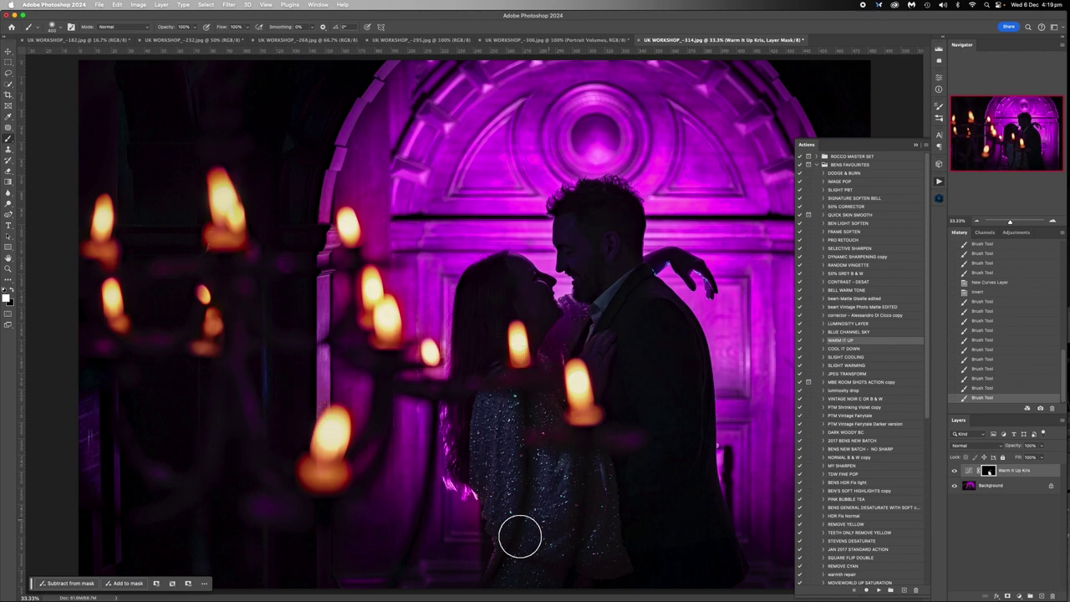
Step: Flatten the image, run the WARM IT UP action a second time and invert the new layer mask
right_click(990, 485)
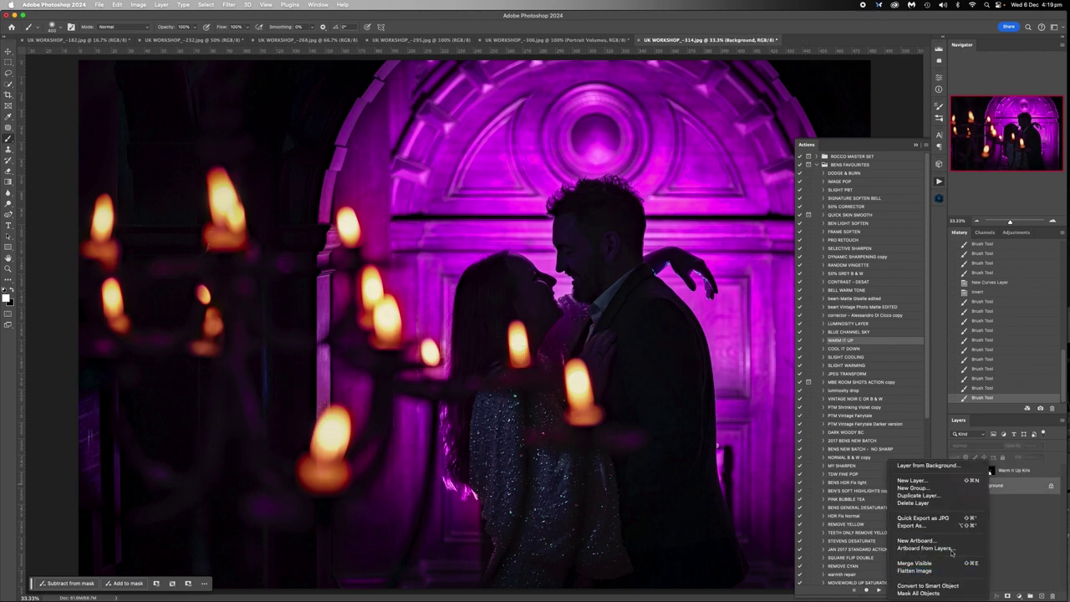
click(914, 570)
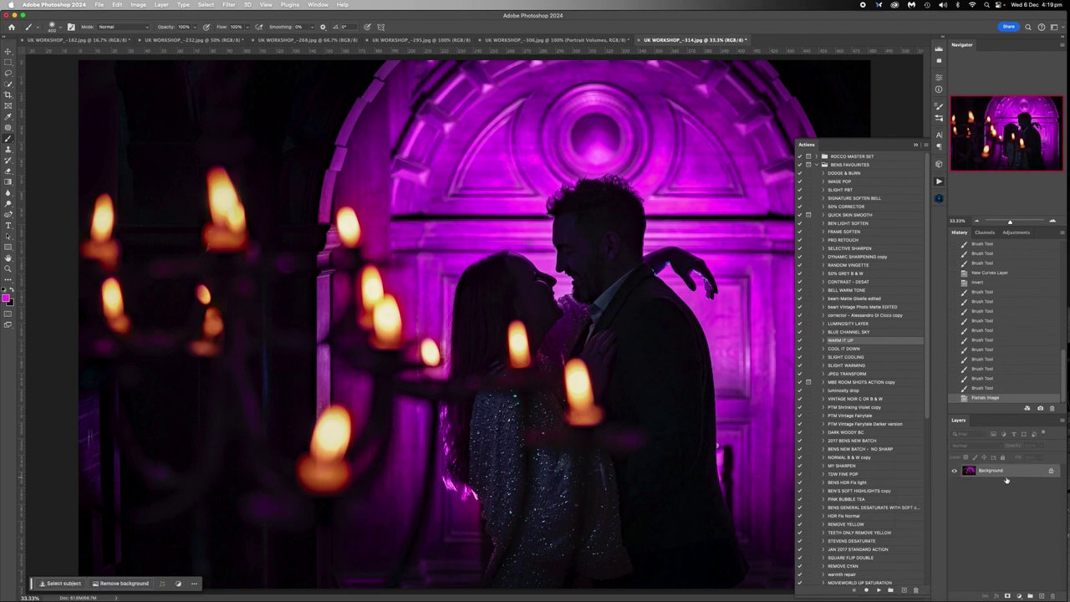
click(877, 591)
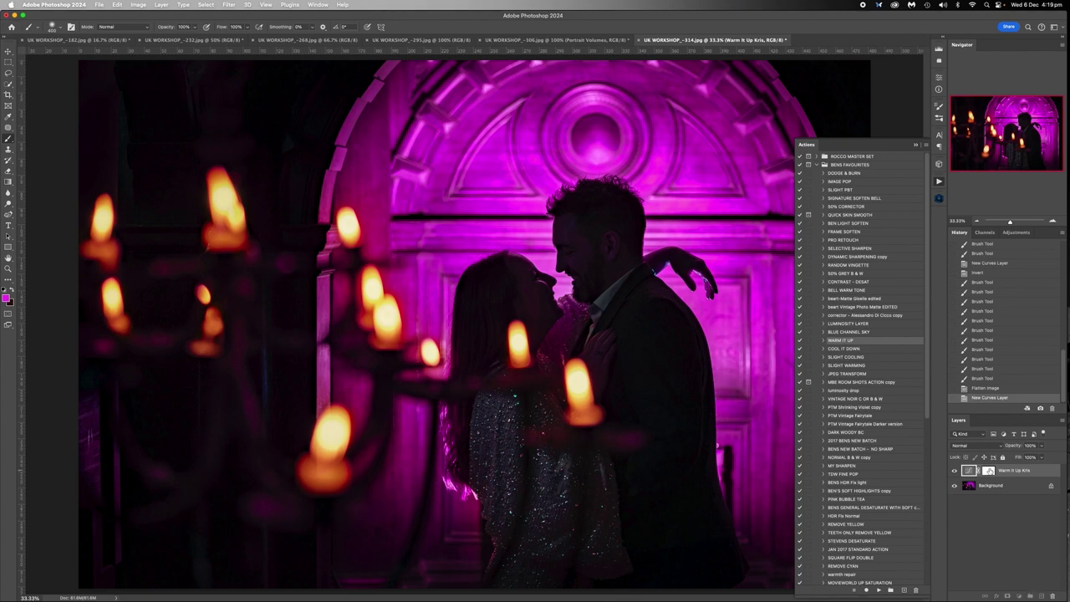
key(ctrl+i)
Step: Adjust the brush size and paint the second warming layer over the dress's sleeve and front
key(bracketleft)
key(bracketleft)
key(bracketleft)
key(bracketleft)
key(bracketright)
key(bracketright)
key(bracketright)
mouse_move(487, 407)
mouse_down()
mouse_move(502, 406)
mouse_move(497, 525)
mouse_move(498, 514)
mouse_up()
mouse_move(540, 406)
mouse_down()
mouse_move(533, 543)
mouse_move(568, 423)
mouse_move(565, 489)
mouse_move(533, 546)
mouse_move(608, 474)
mouse_move(600, 548)
mouse_move(620, 542)
mouse_move(594, 464)
mouse_up()
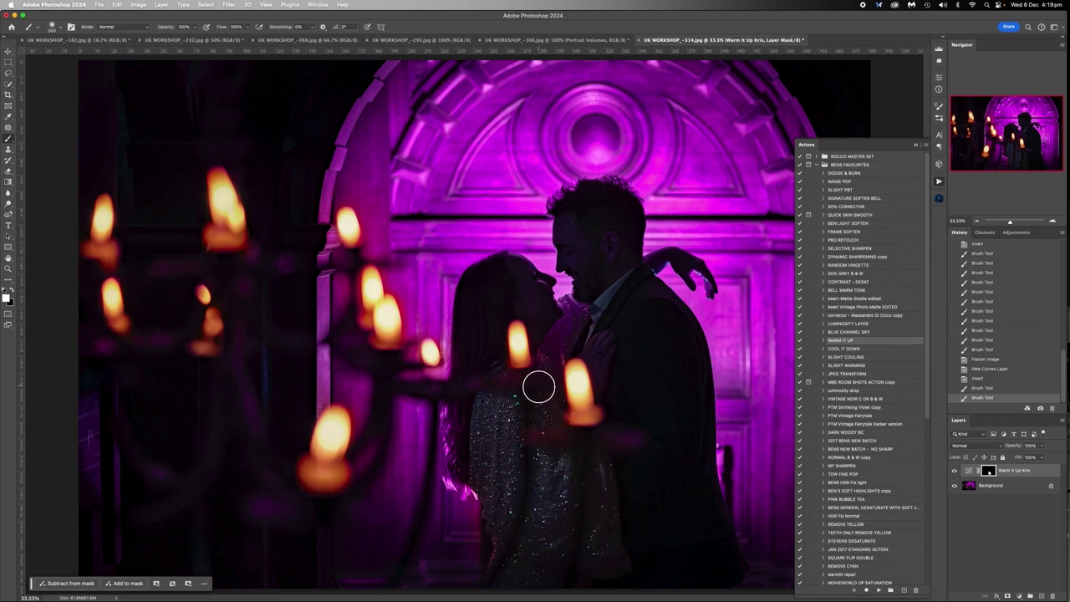
Step: Paint the second warming with a smaller brush over the man's shirt front below the collar
key([)
key([)
key([)
mouse_move(594, 310)
mouse_down()
mouse_move(621, 286)
mouse_move(601, 337)
mouse_up()
Step: Enlarge the brush and extend the second warming over the dress from the shoulder down to the hem
key(bracketright)
key(bracketright)
key(bracketright)
key(bracketright)
drag(496, 368, 486, 396)
drag(488, 434, 490, 542)
drag(555, 424, 541, 578)
drag(558, 493, 591, 470)
drag(591, 471, 614, 520)
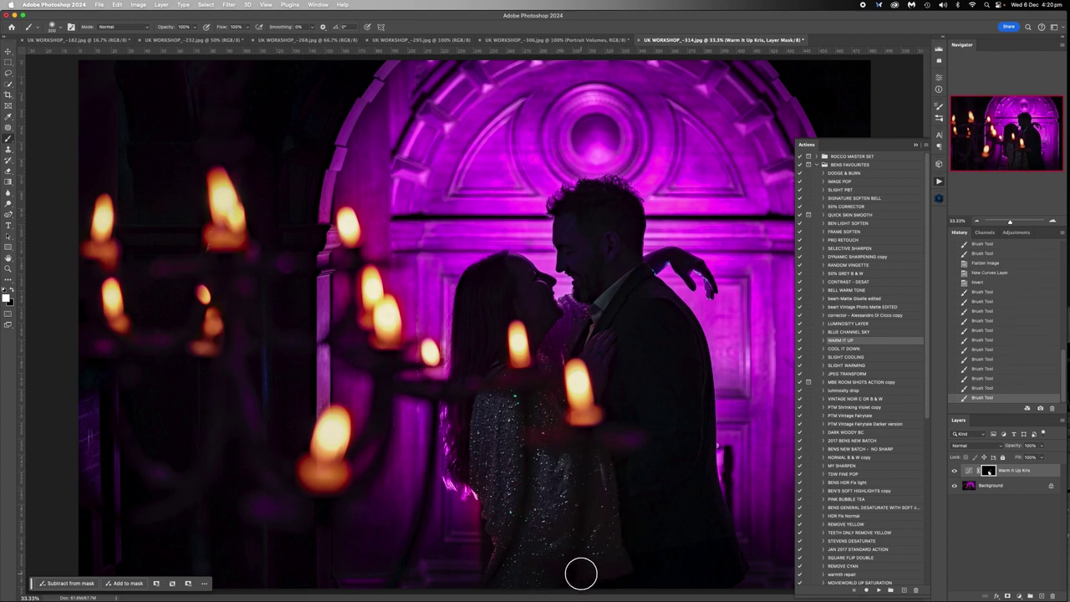
Step: Paint black on the mask with a smaller brush along the dress's outer edge to remove the warm spill
key(bracketleft)
key(bracketleft)
key(bracketleft)
drag(468, 502, 474, 581)
Step: Flatten the image again, apply a third WARM IT UP layer and invert its mask
right_click(997, 489)
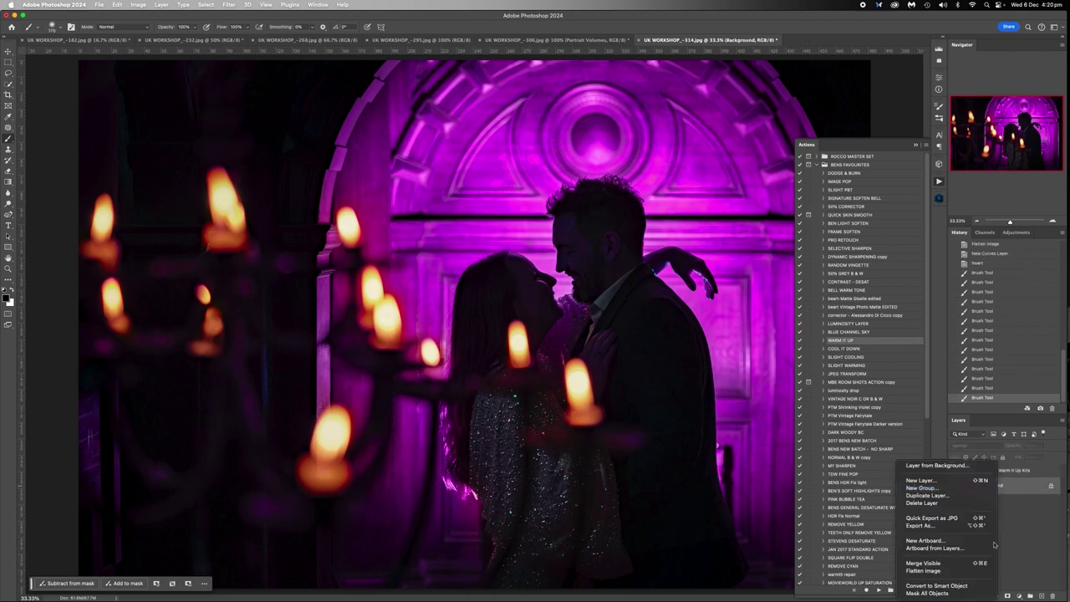
click(963, 571)
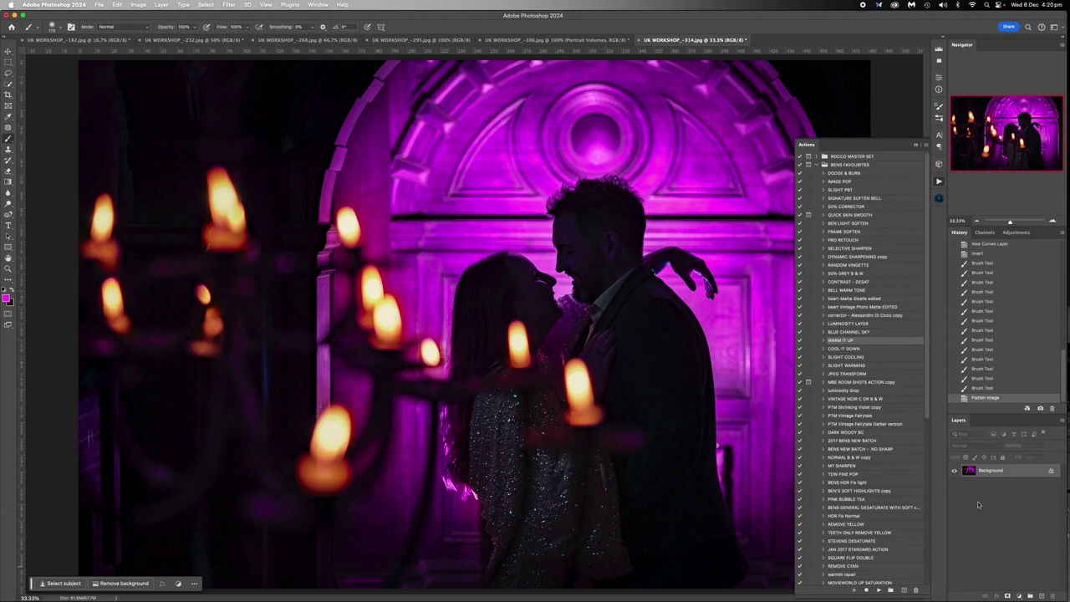
click(878, 591)
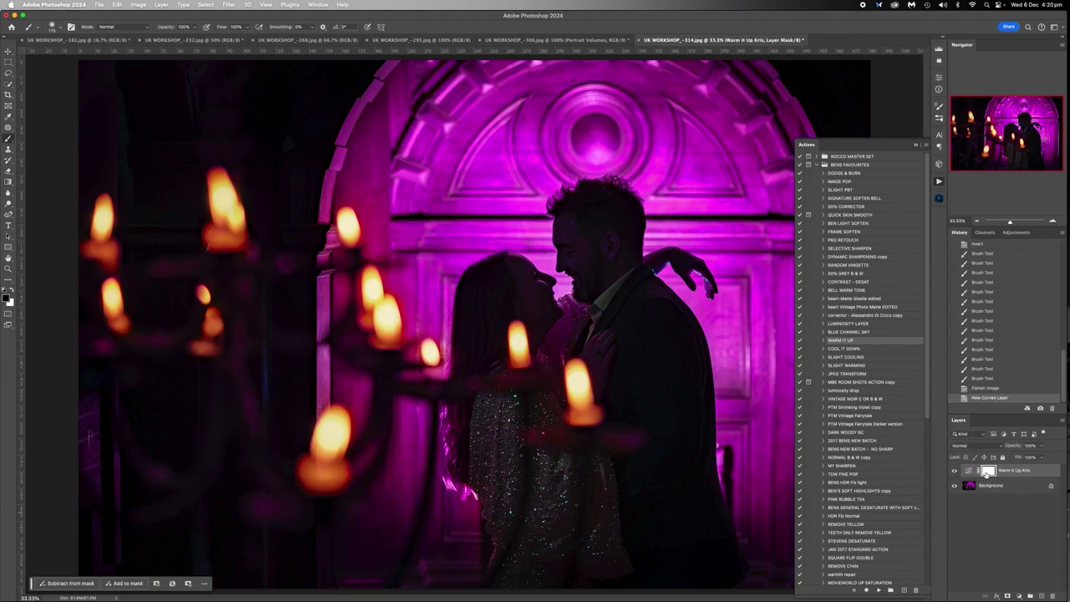
key(super+i)
Step: Paint the third warming layer over the dress's sleeve and the lower part of its back side
key(bracketright)
key(bracketright)
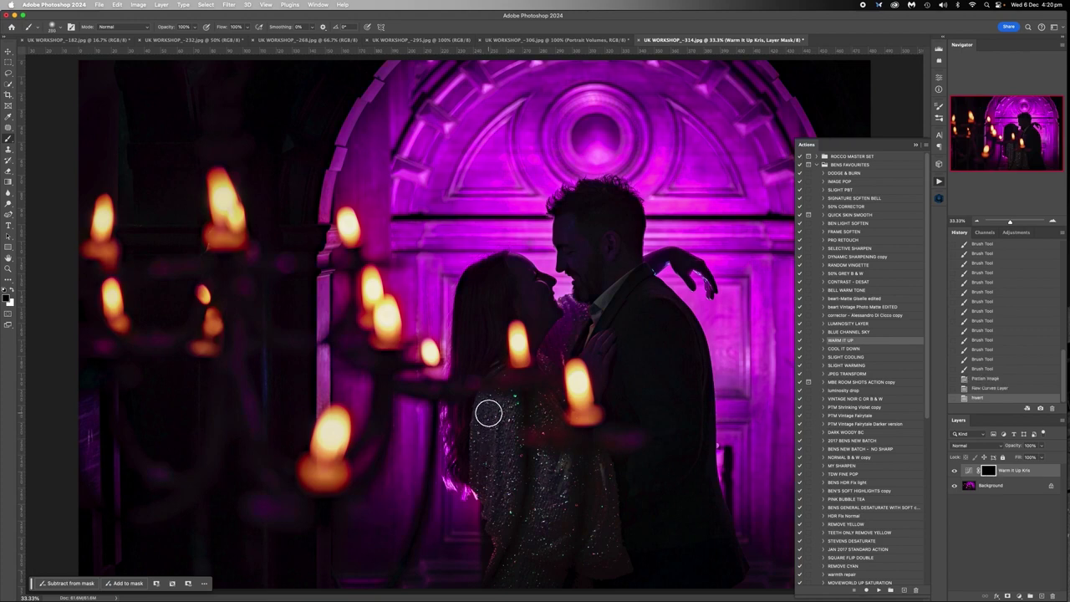
key(bracketleft)
drag(496, 471, 499, 418)
drag(496, 532, 493, 559)
Step: Brush the third warming over the dress's shoulder, the area around the candles and the hem
key(bracketleft)
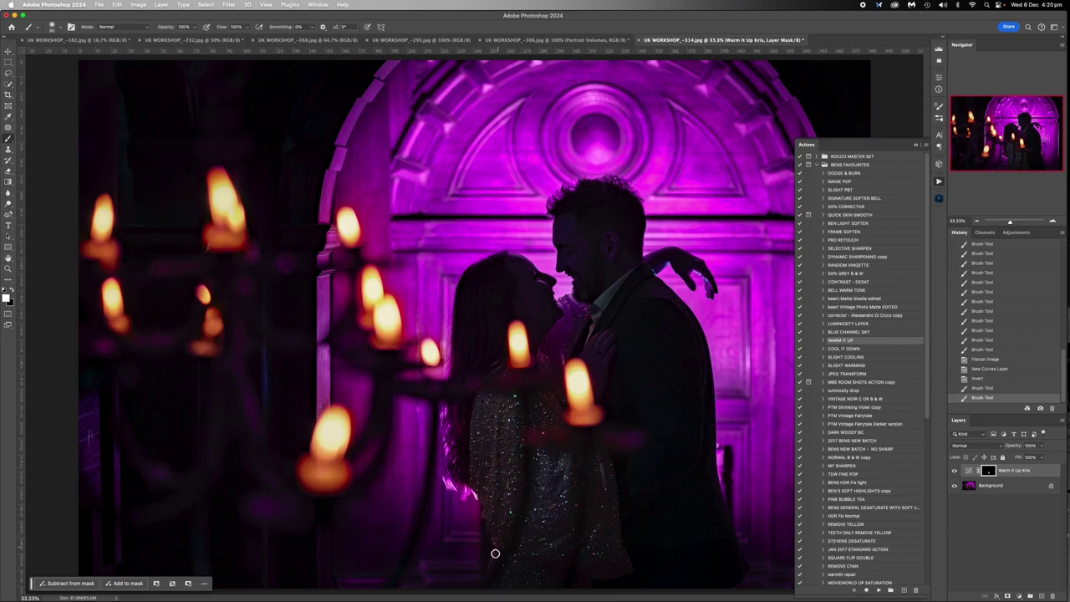
click(506, 470)
click(497, 372)
click(542, 394)
click(552, 401)
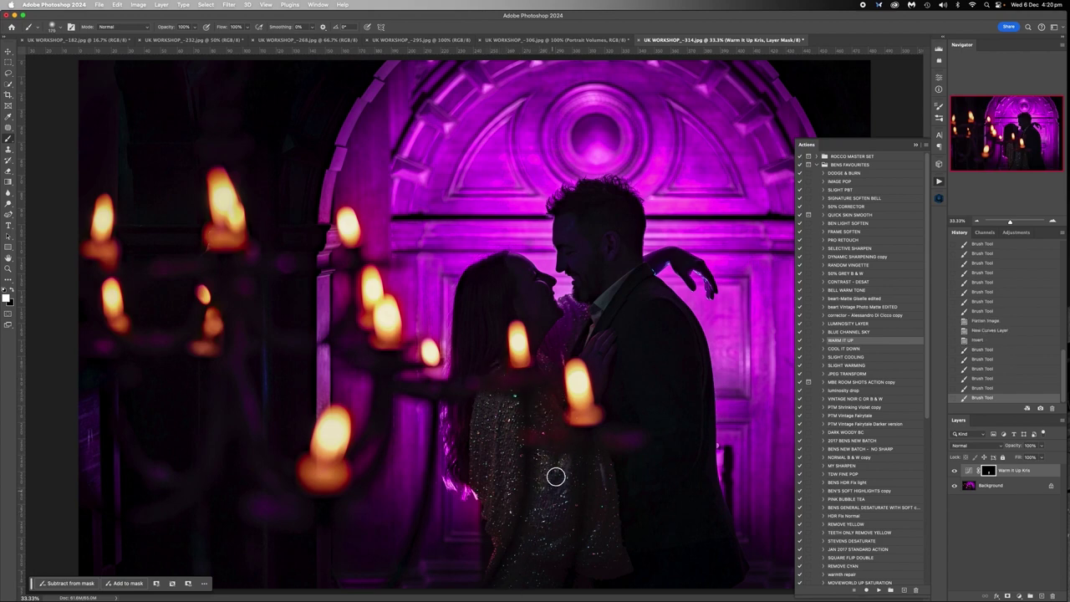
click(565, 575)
mouse_move(624, 588)
mouse_down()
mouse_move(612, 506)
mouse_move(604, 541)
mouse_up()
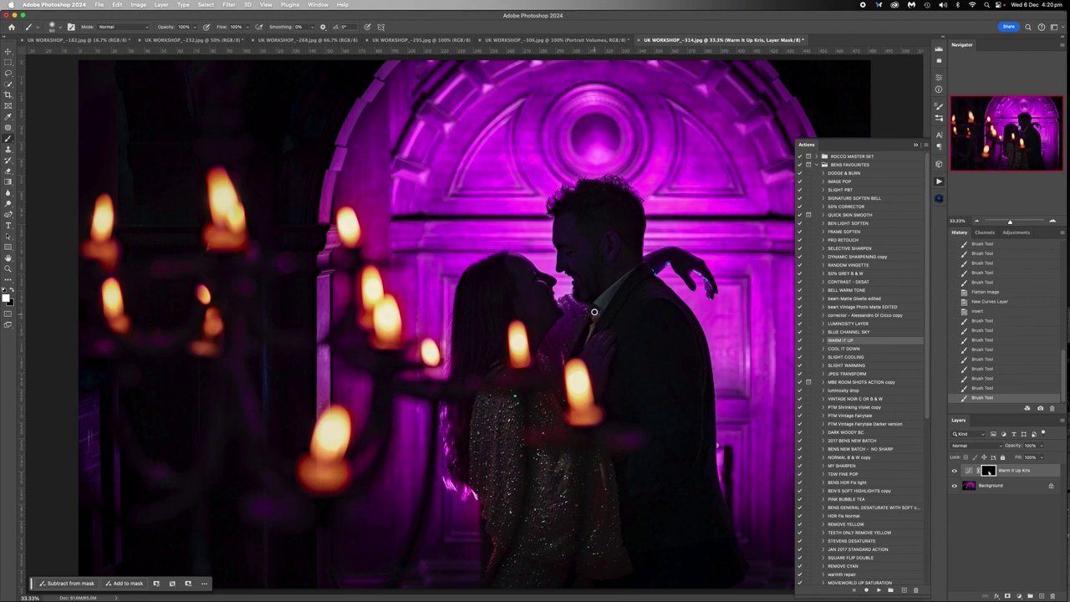
Step: Touch up the third warming mask along the man's shirt collar and jacket
click(620, 283)
click(615, 285)
drag(592, 307, 671, 385)
Step: Paint black on the mask around the man's shirt, lapel and the woman's hand to remove excess warming
click(978, 221)
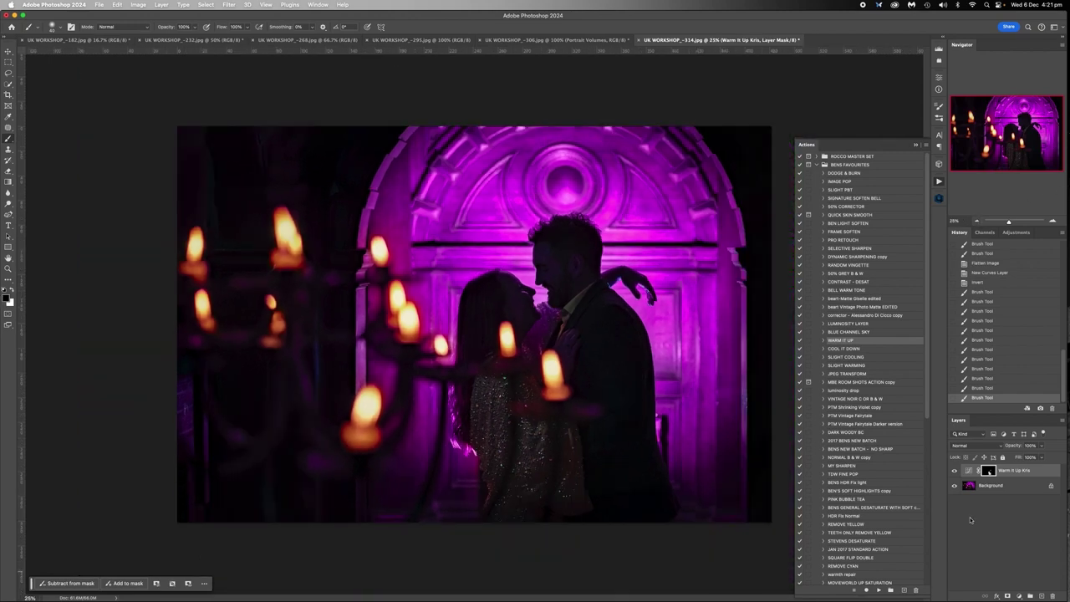
click(1053, 221)
click(1053, 220)
click(1053, 220)
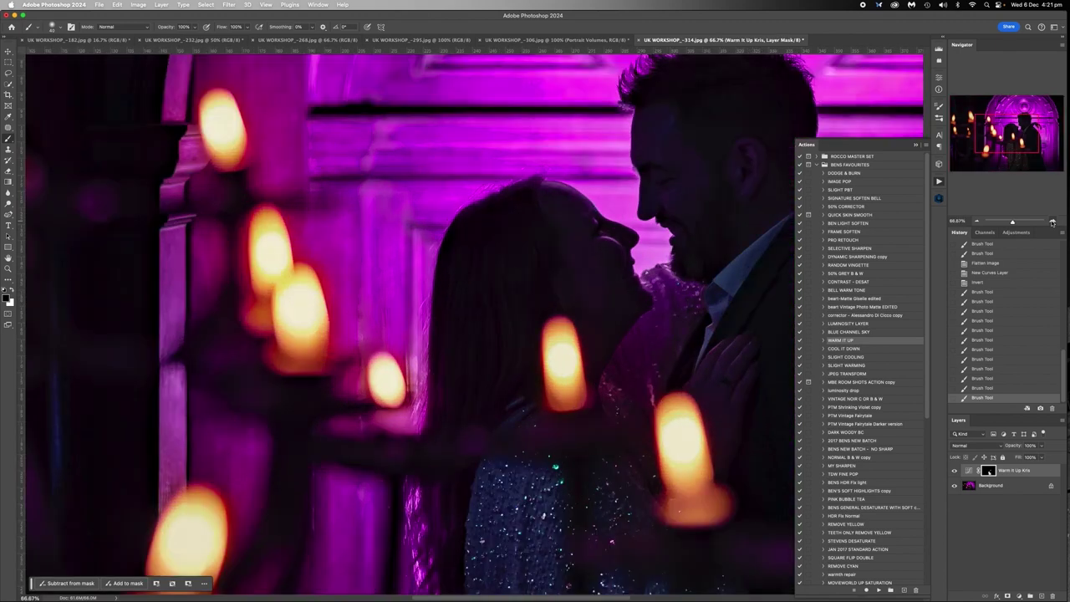
click(1053, 221)
scroll(520, 275, right, 4)
scroll(521, 276, right, 2)
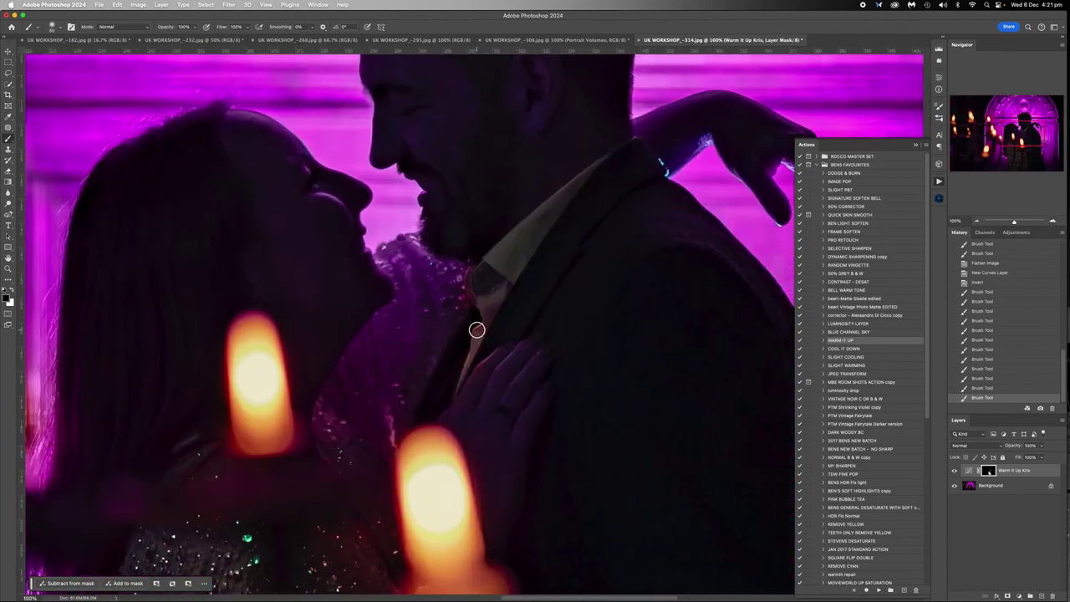
key(bracketright)
key(bracketright)
key(bracketright)
key(bracketright)
key(bracketright)
key(bracketright)
key(bracketright)
key(bracketright)
key(bracketright)
key(bracketright)
key(bracketright)
click(476, 329)
click(456, 361)
mouse_move(464, 322)
mouse_down()
mouse_move(467, 353)
mouse_move(457, 301)
mouse_move(443, 329)
mouse_move(542, 318)
mouse_up()
Step: Flatten the image and save the finished picture as a JPEG at Maximum quality 12
click(977, 222)
click(977, 222)
click(977, 222)
click(977, 222)
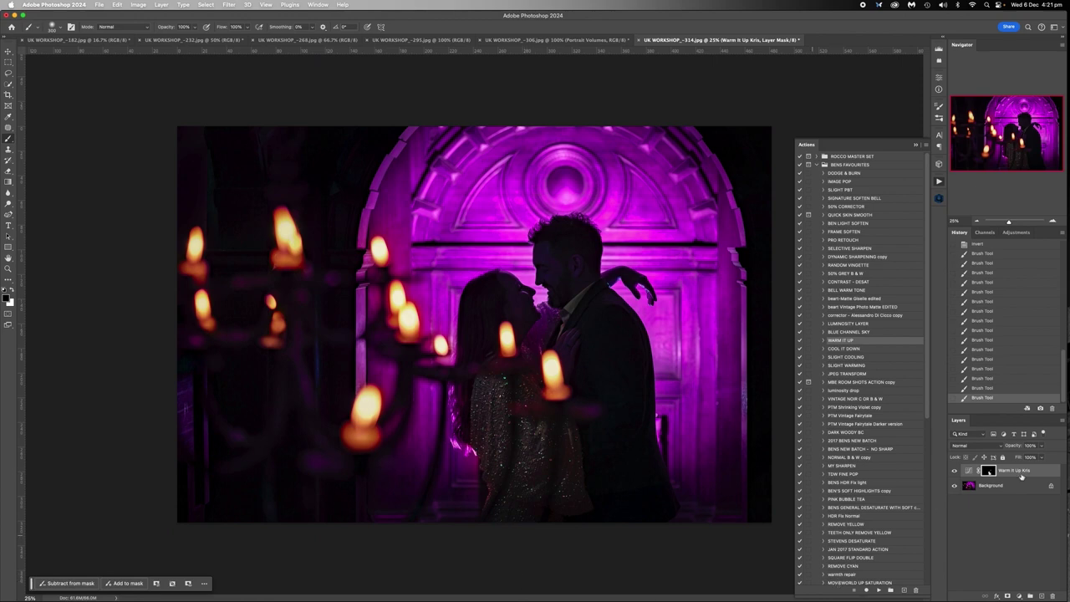
right_click(993, 486)
click(945, 575)
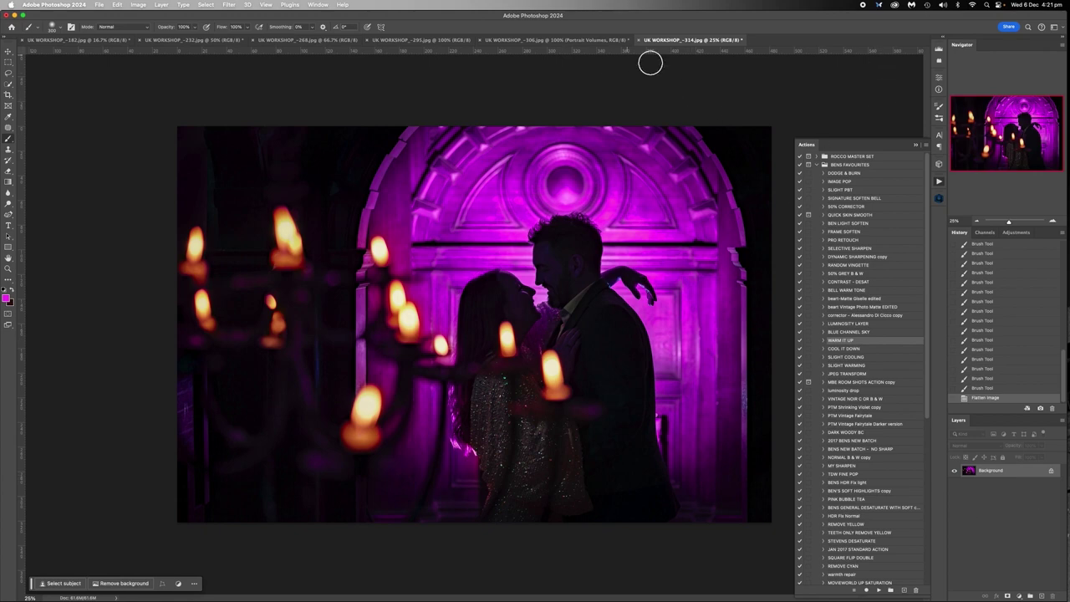
click(103, 4)
click(117, 92)
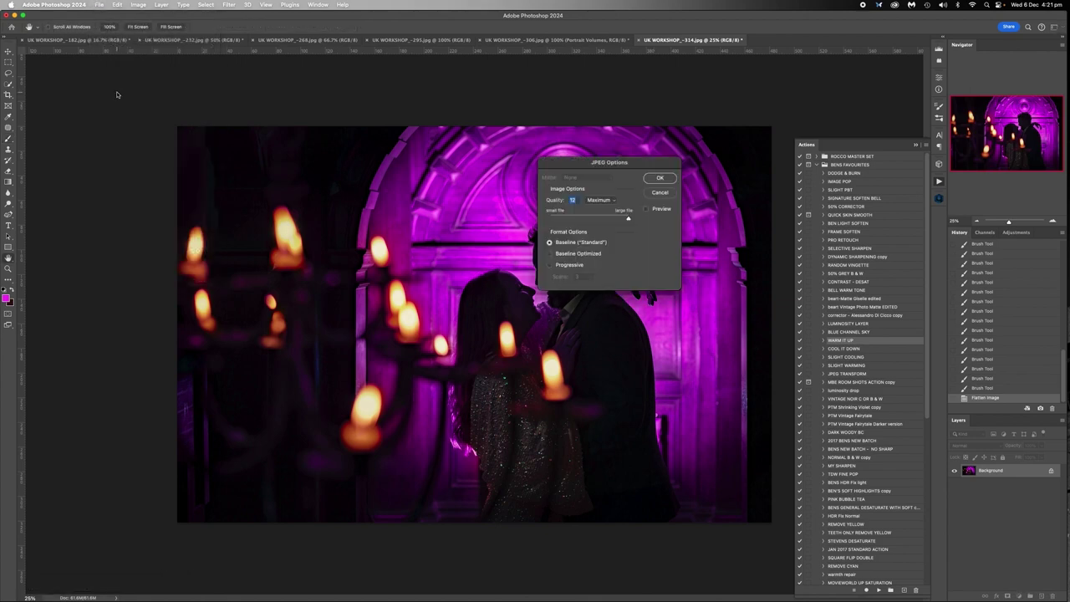